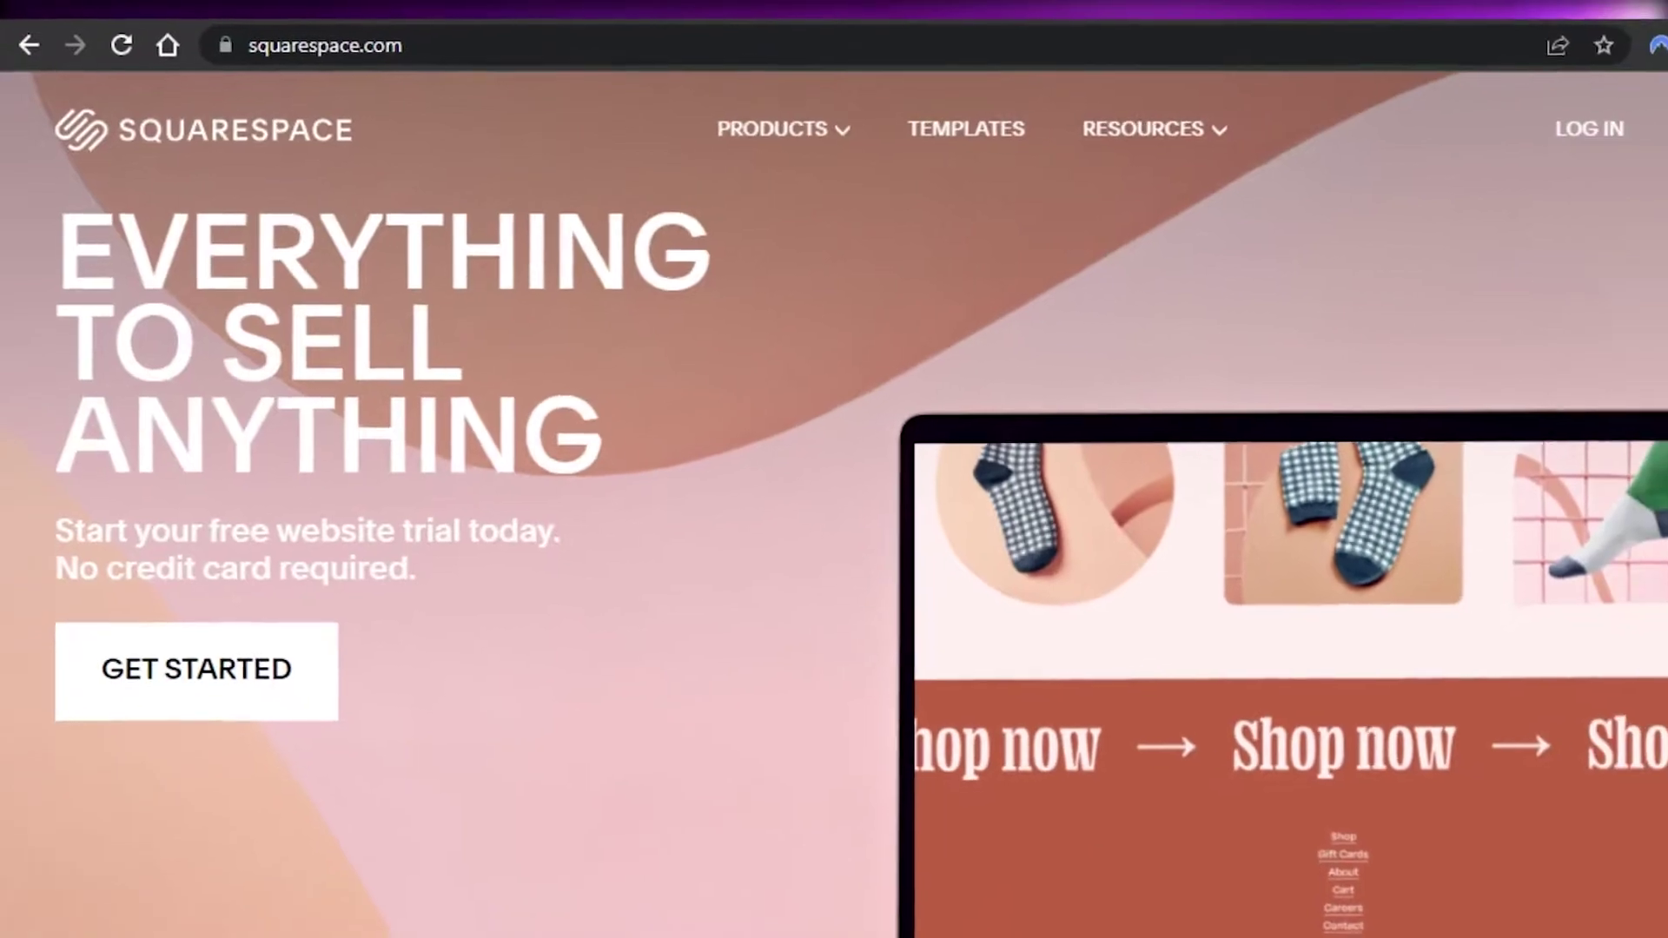
{"action": "scroll", "coordinate": [834, 487], "scroll_direction": "down", "scroll_amount": 10}
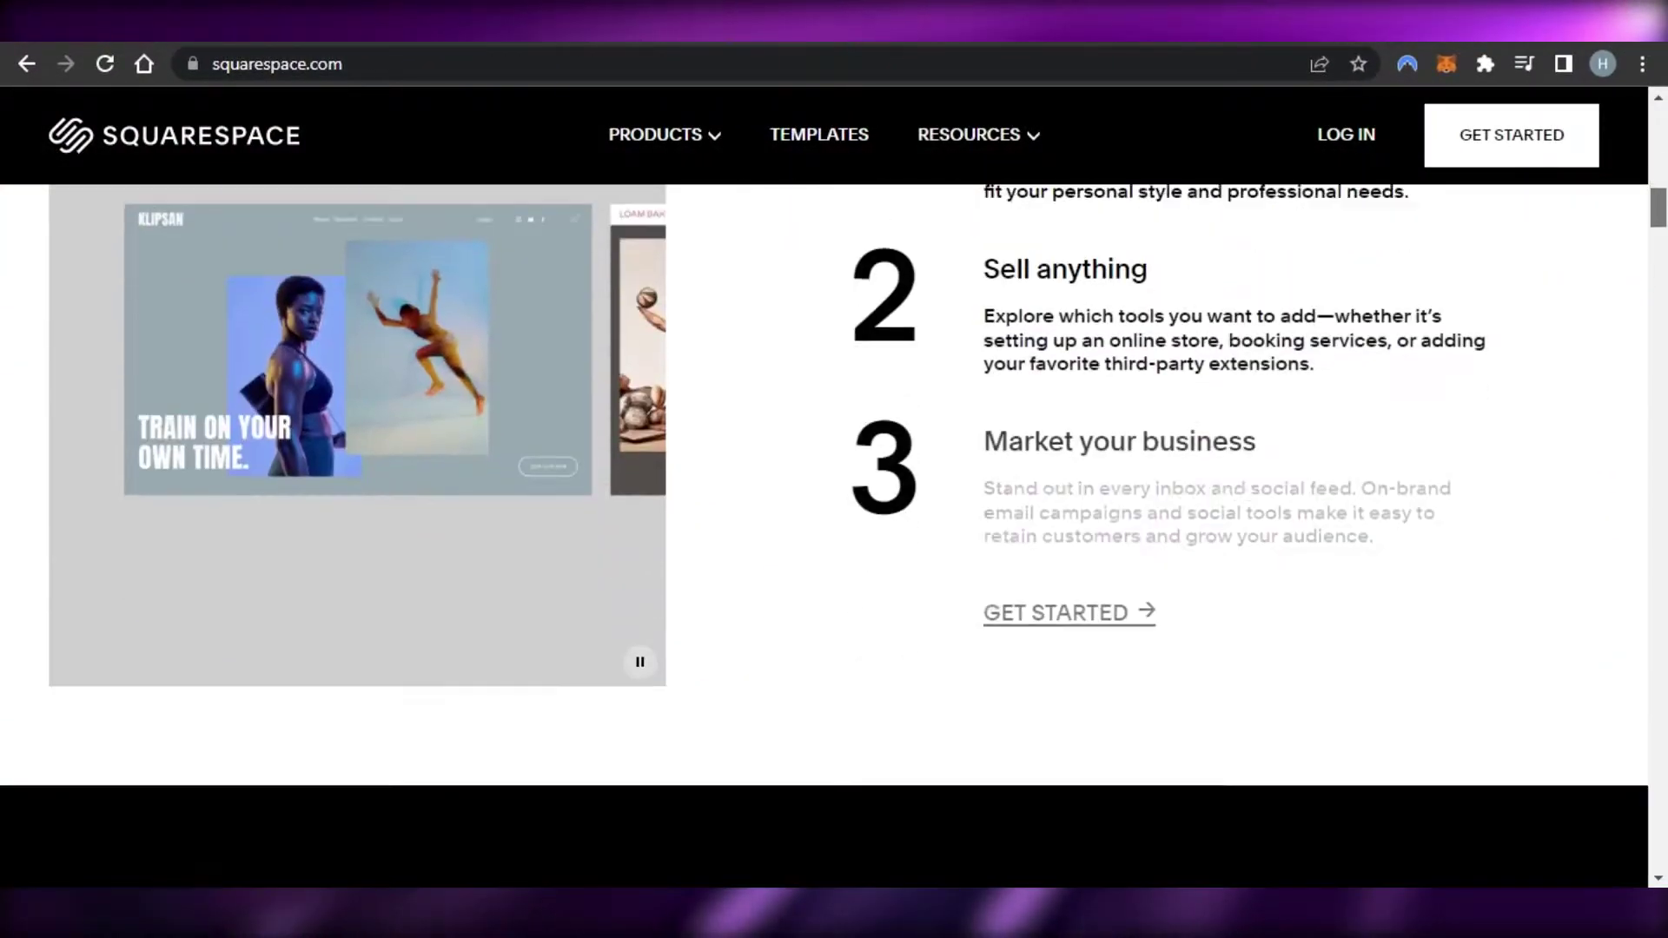
{"action": "scroll", "coordinate": [834, 486], "scroll_direction": "down", "scroll_amount": 5}
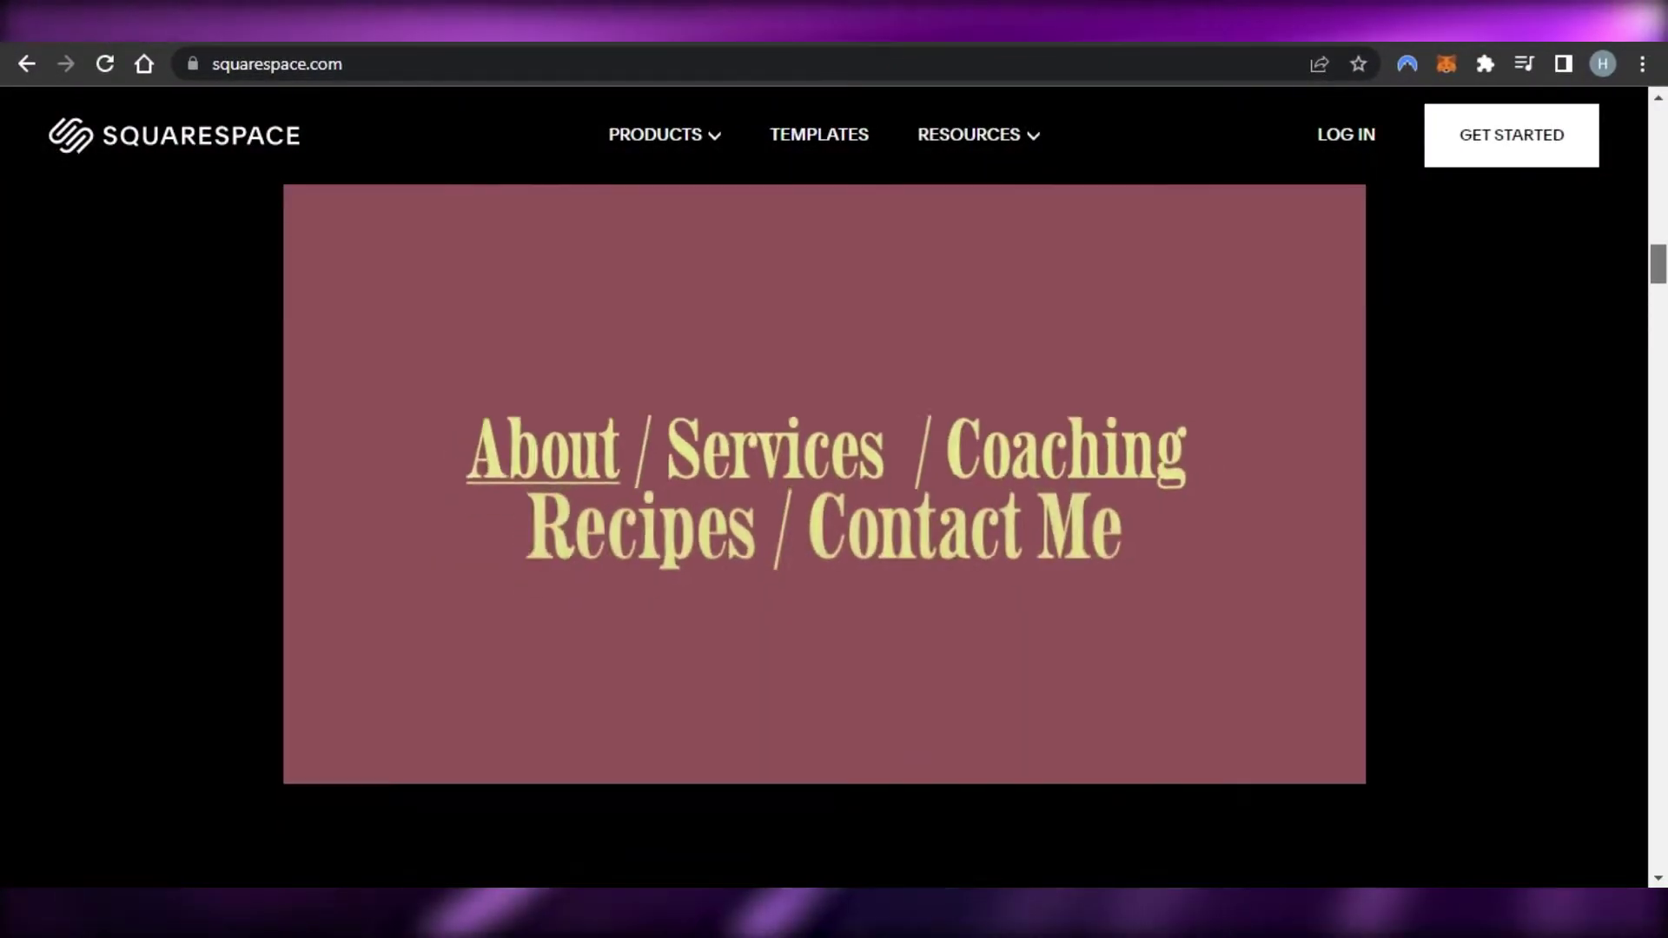
{"action": "scroll", "coordinate": [834, 487], "scroll_direction": "down", "scroll_amount": 10}
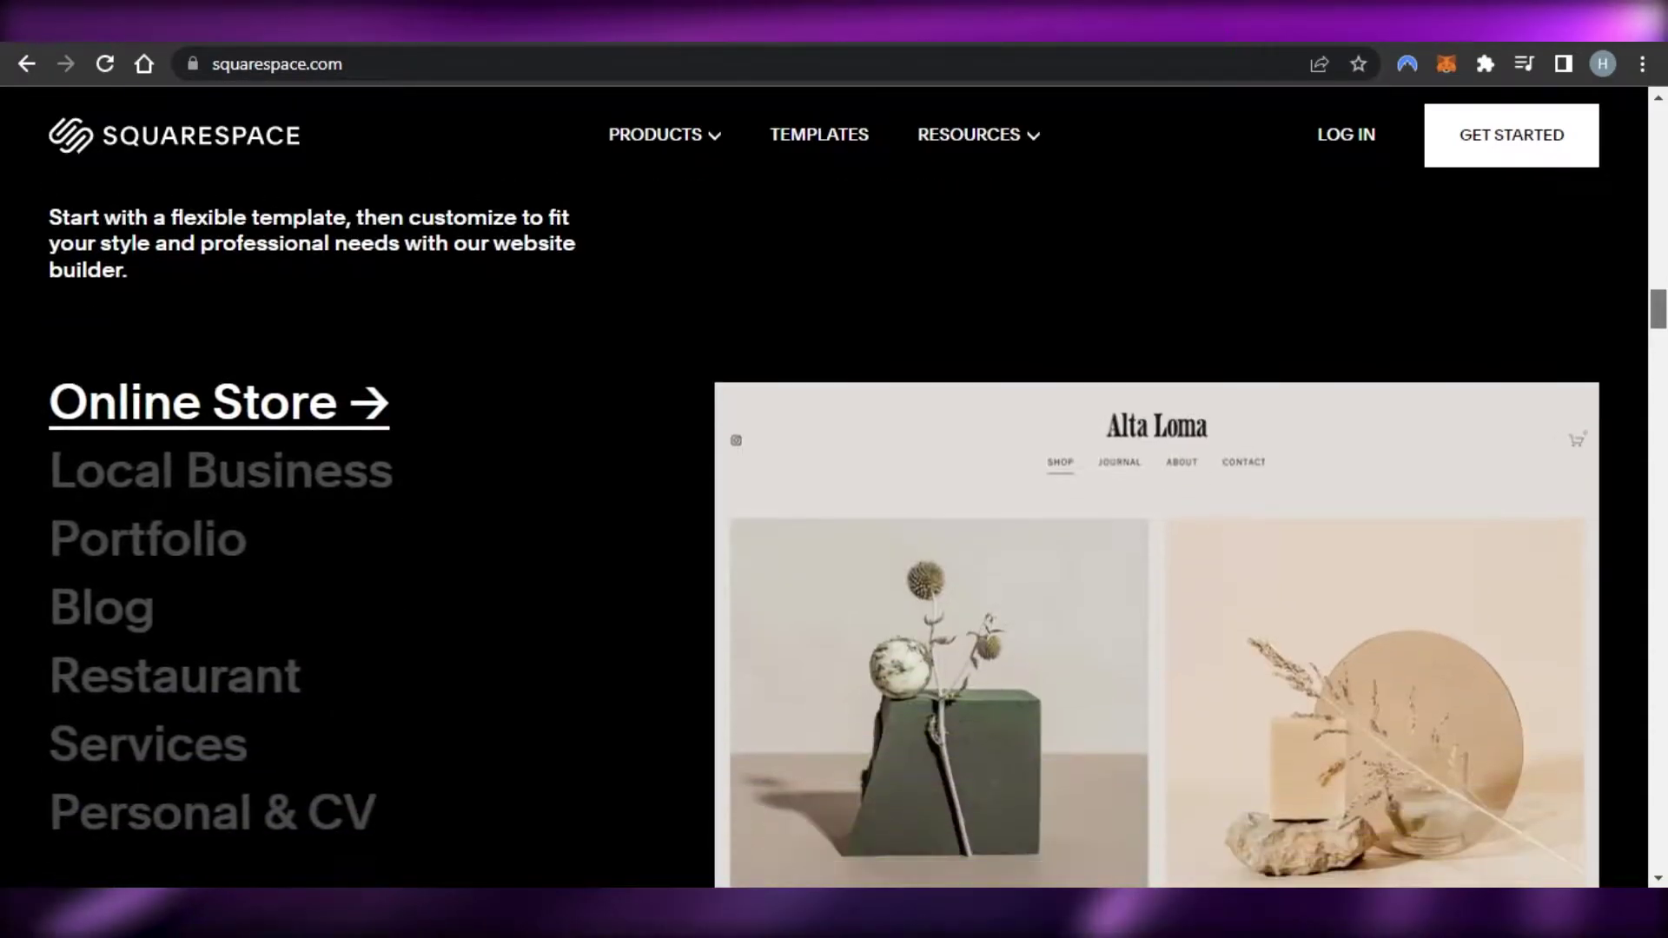
{"action": "scroll", "coordinate": [835, 487], "scroll_direction": "down", "scroll_amount": 3}
{"action": "scroll", "coordinate": [834, 486], "scroll_direction": "up", "scroll_amount": 6}
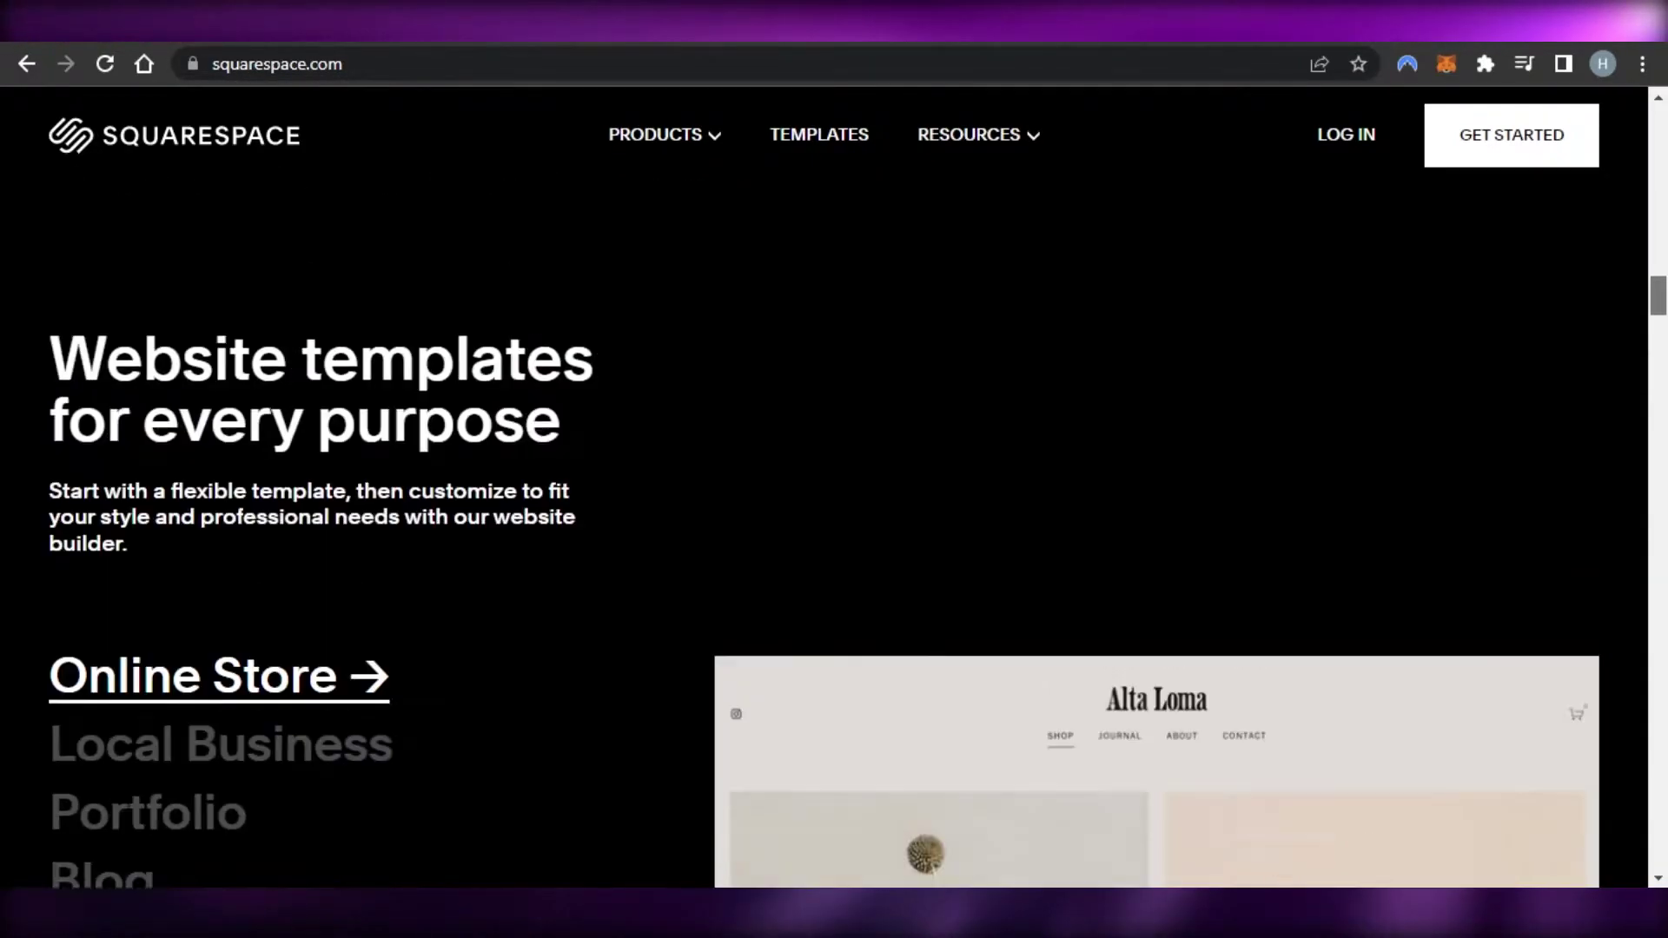
{"action": "scroll", "coordinate": [835, 486], "scroll_direction": "up", "scroll_amount": 12}
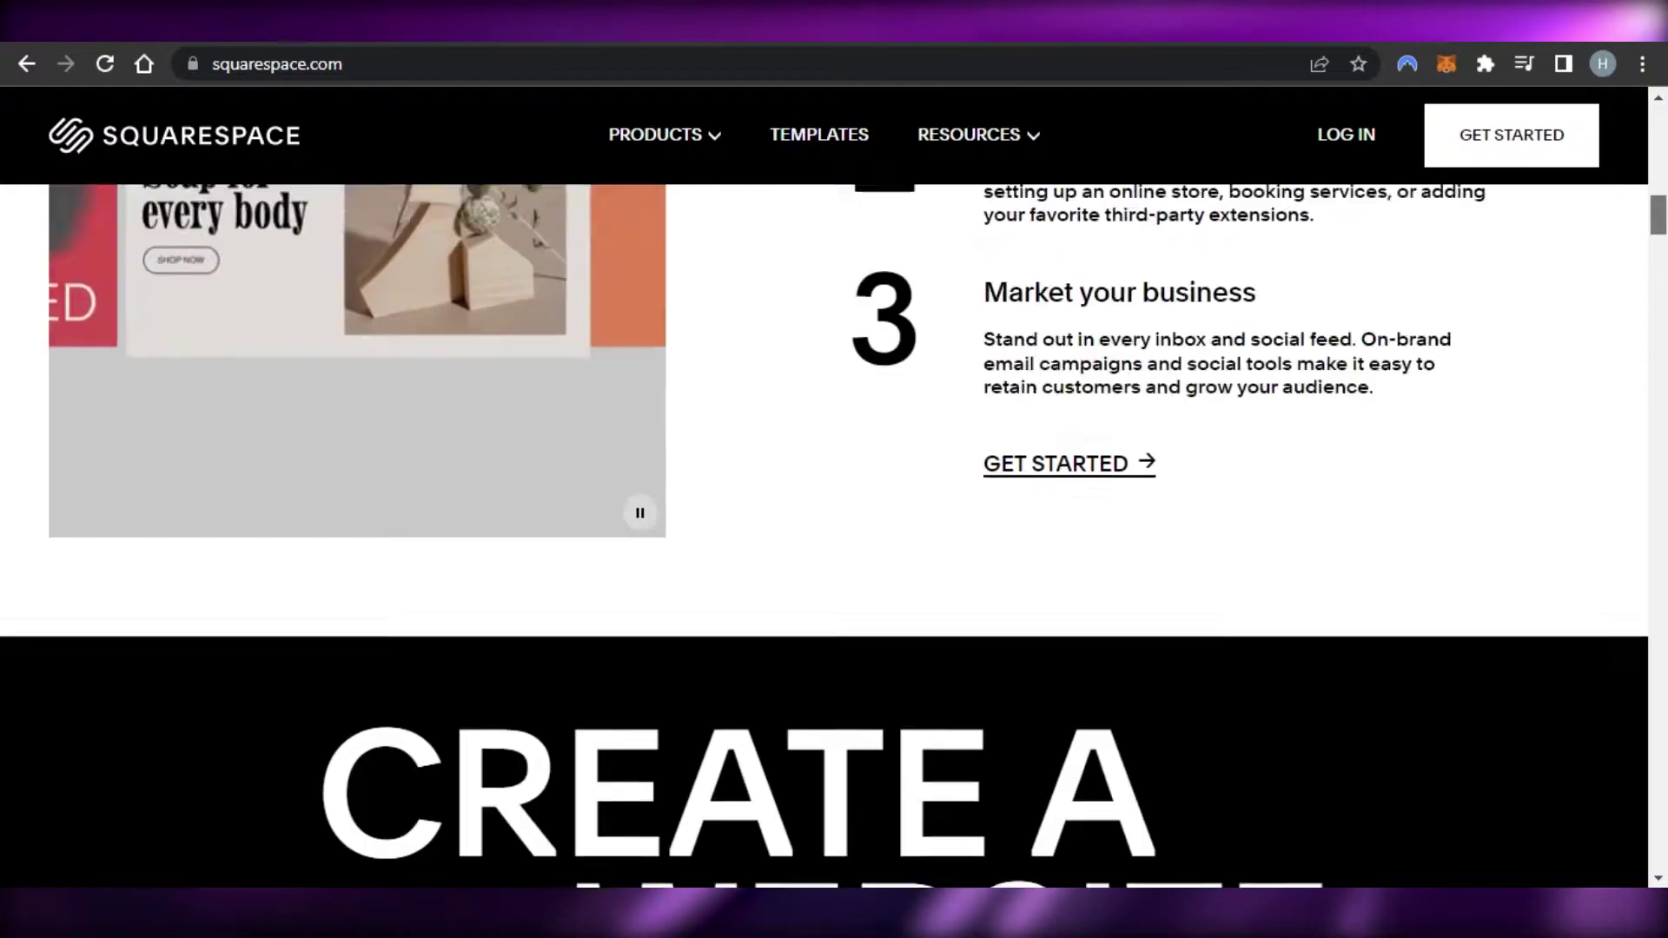
{"action": "scroll", "coordinate": [834, 486], "scroll_direction": "up", "scroll_amount": 5}
{"action": "scroll", "coordinate": [834, 486], "scroll_direction": "up", "scroll_amount": 8}
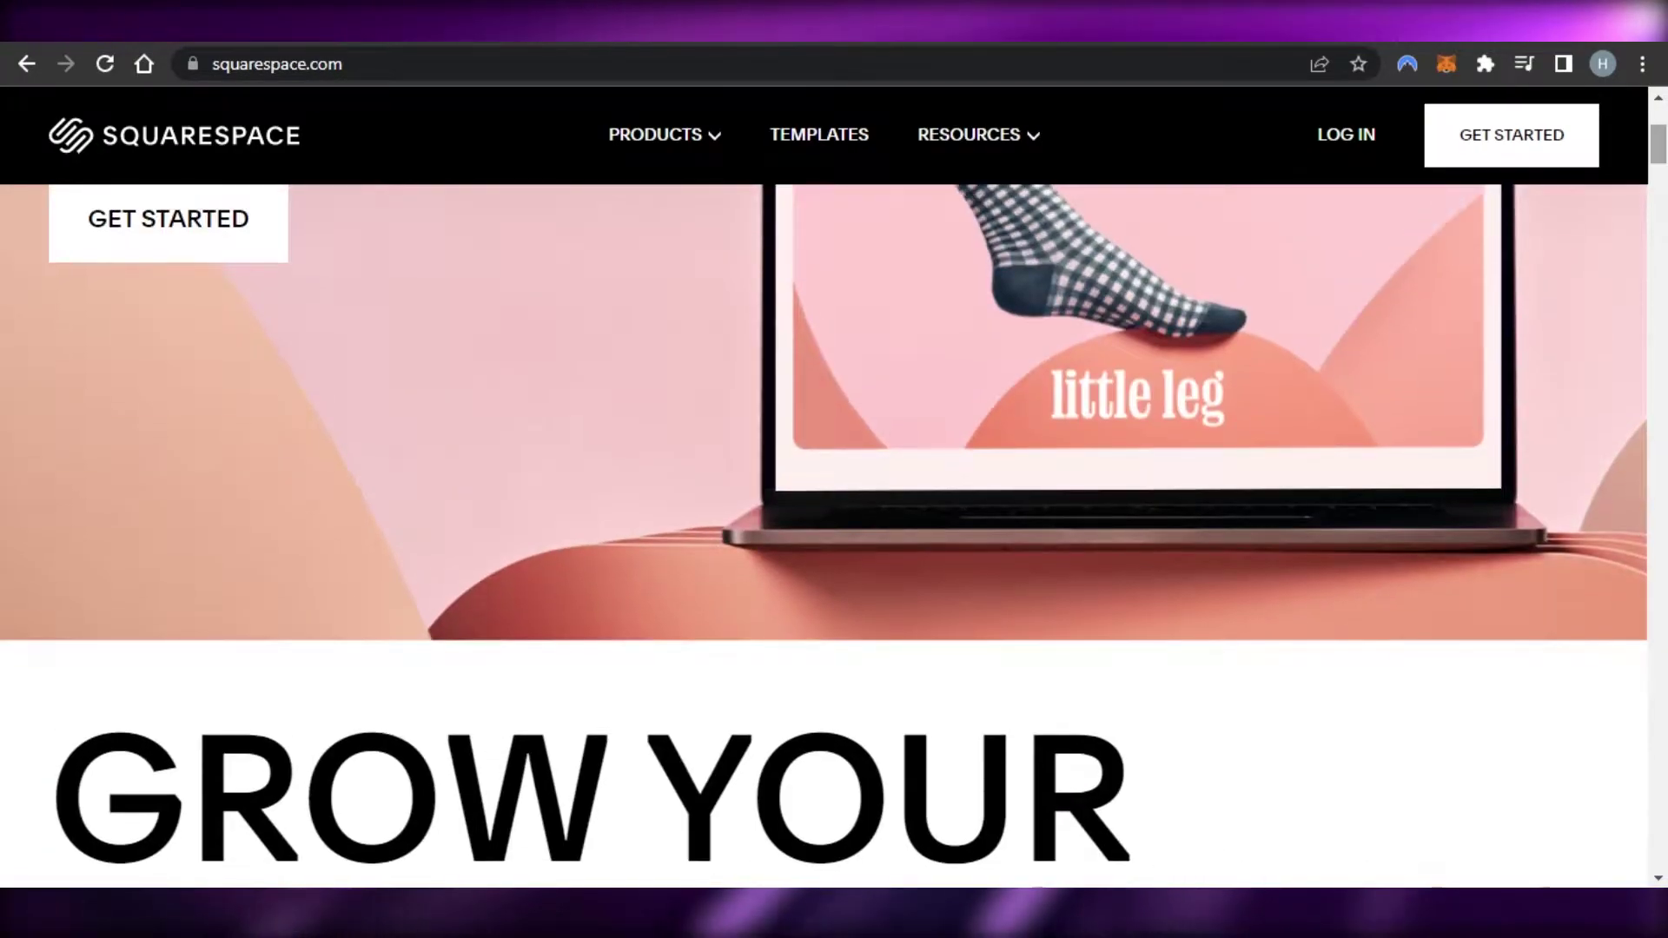
{"action": "scroll", "coordinate": [834, 487], "scroll_direction": "down", "scroll_amount": 1}
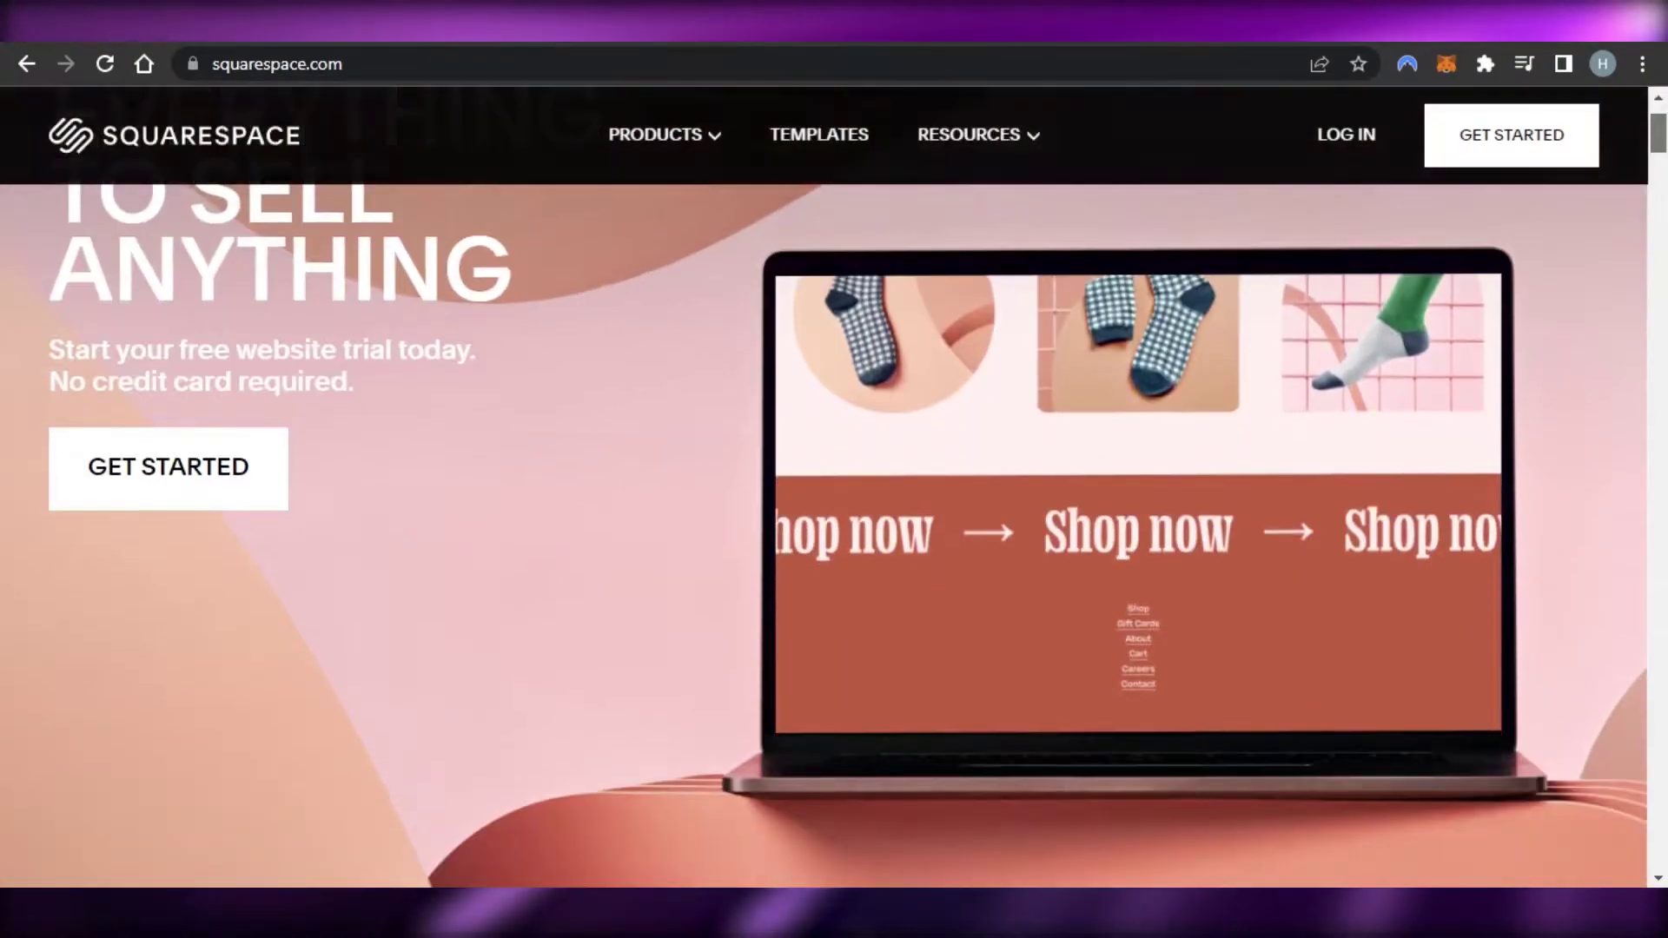
{"action": "scroll", "coordinate": [834, 486], "scroll_direction": "up", "scroll_amount": 1}
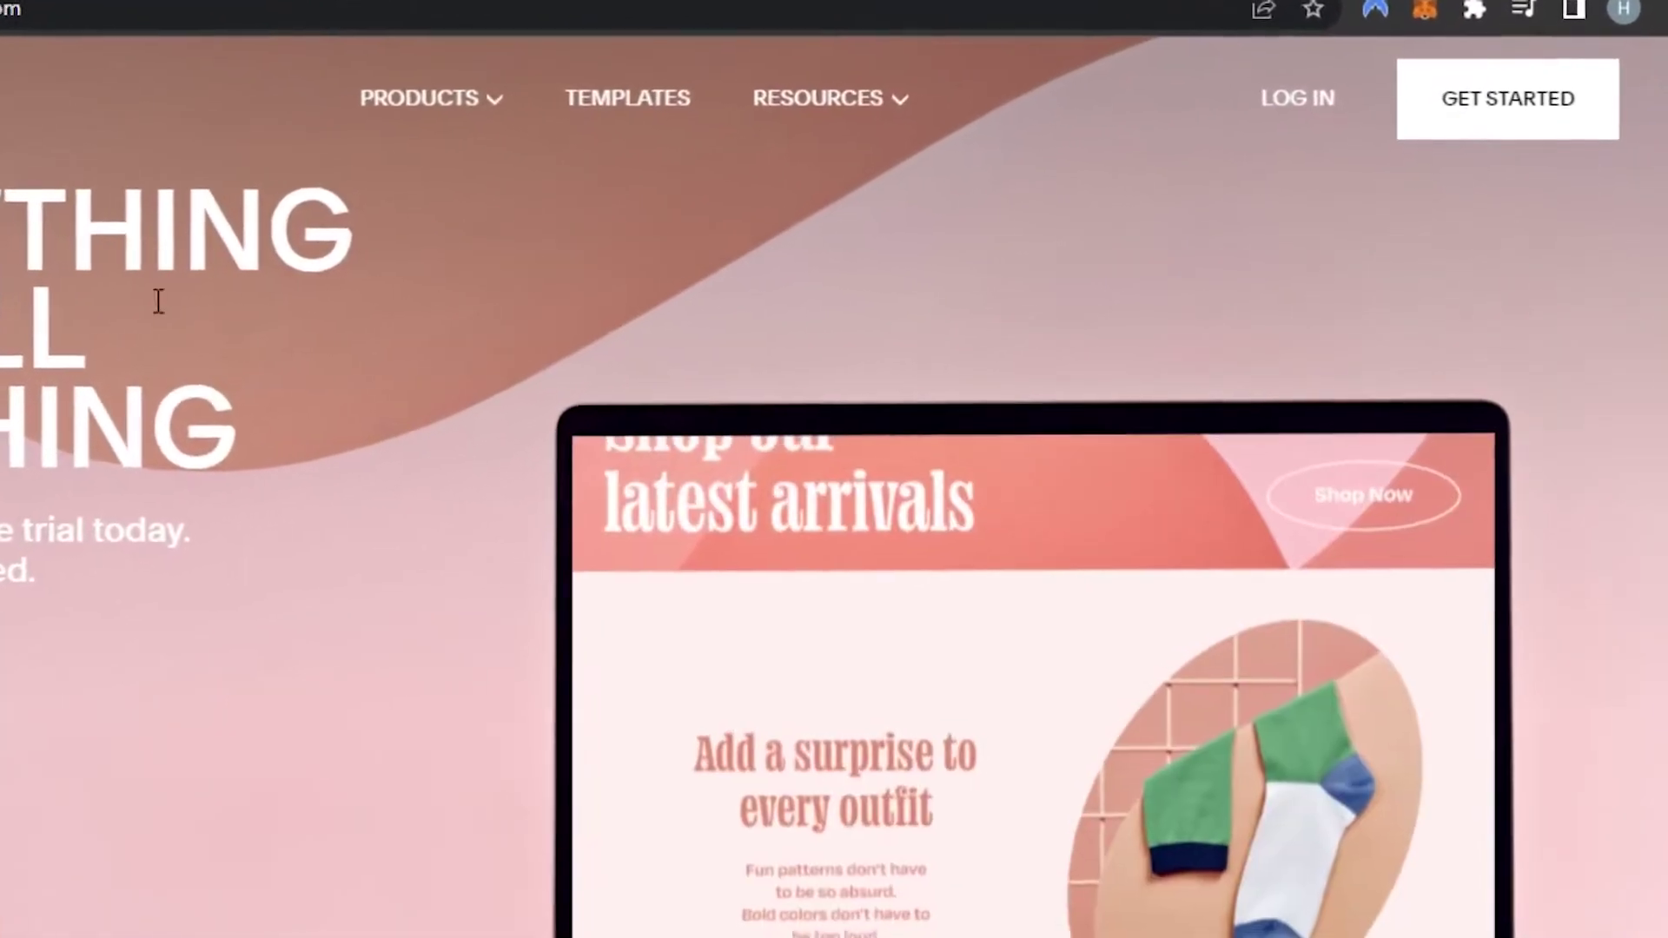
Step: Browse the Best template matches and start a new site from the Vance restaurant template
{"action": "left_click", "coordinate": [1453, 90]}
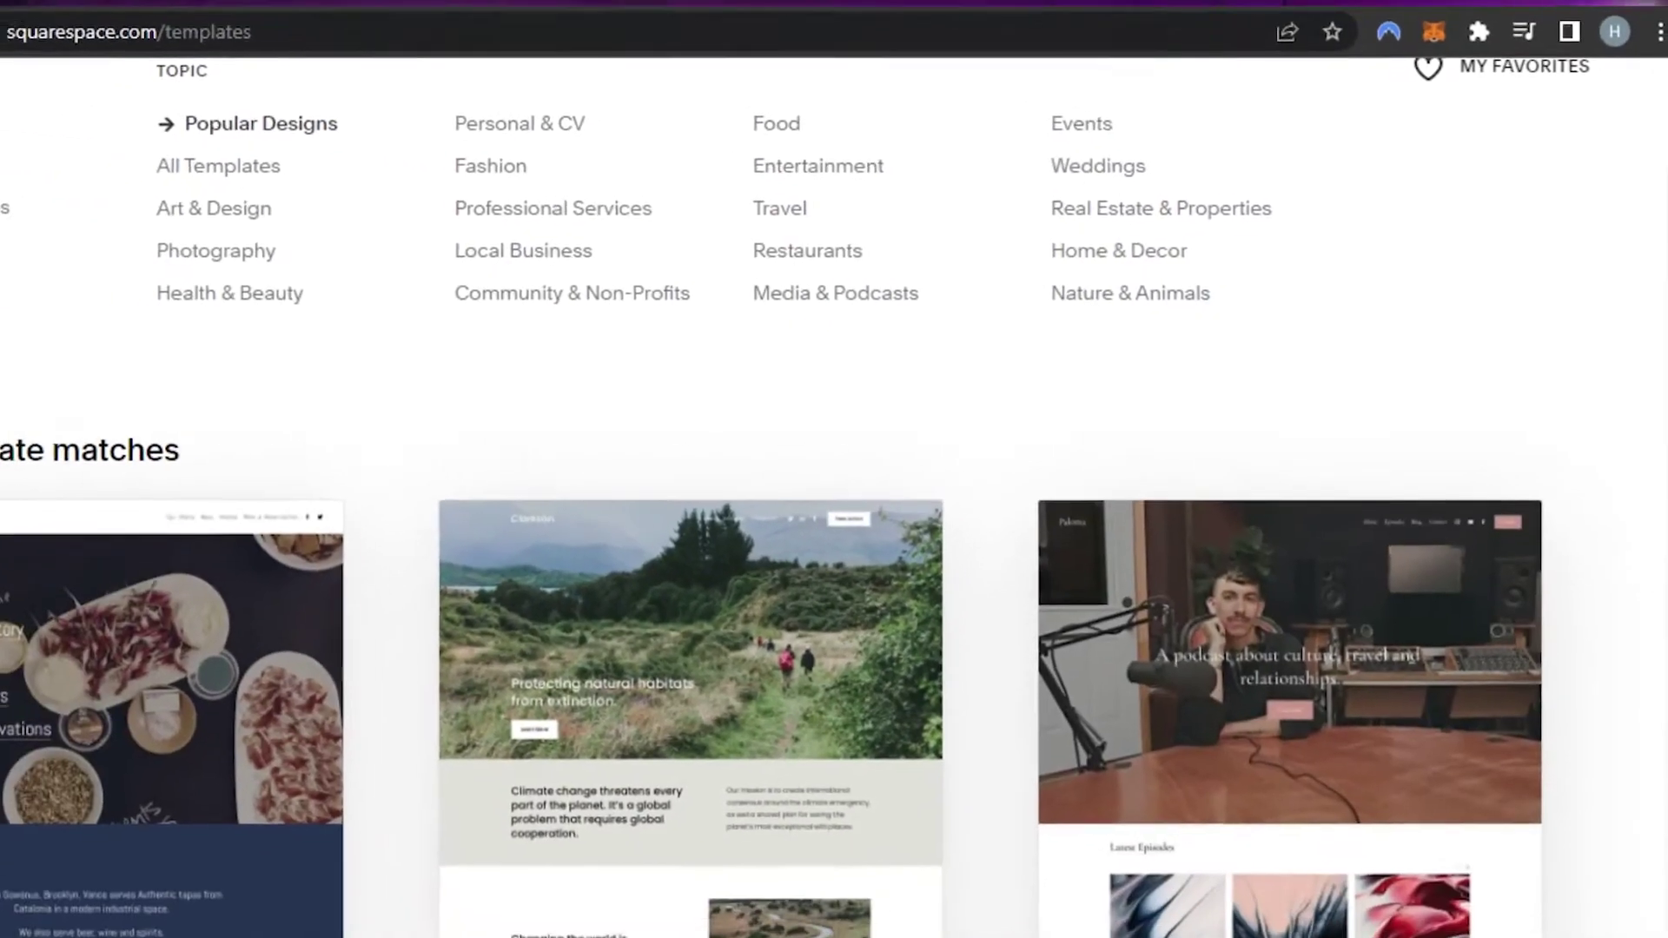
{"action": "scroll", "coordinate": [834, 487], "scroll_direction": "down", "scroll_amount": 5}
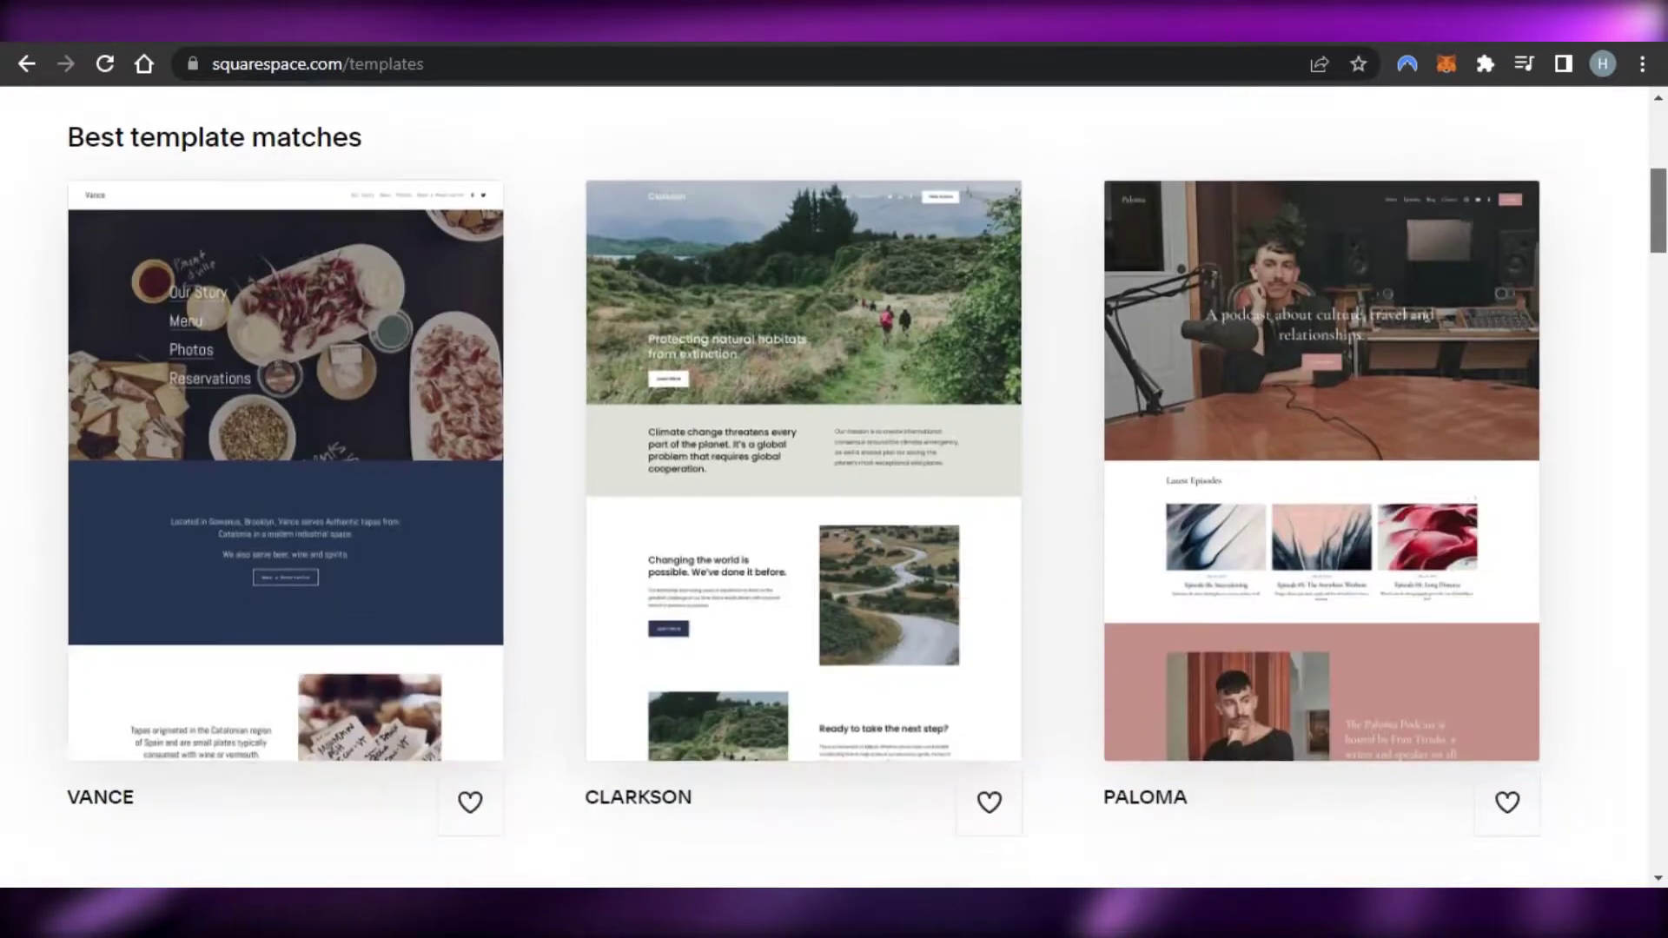
{"action": "scroll", "coordinate": [834, 487], "scroll_direction": "up", "scroll_amount": 3}
{"action": "scroll", "coordinate": [669, 326], "scroll_direction": "down", "scroll_amount": 1}
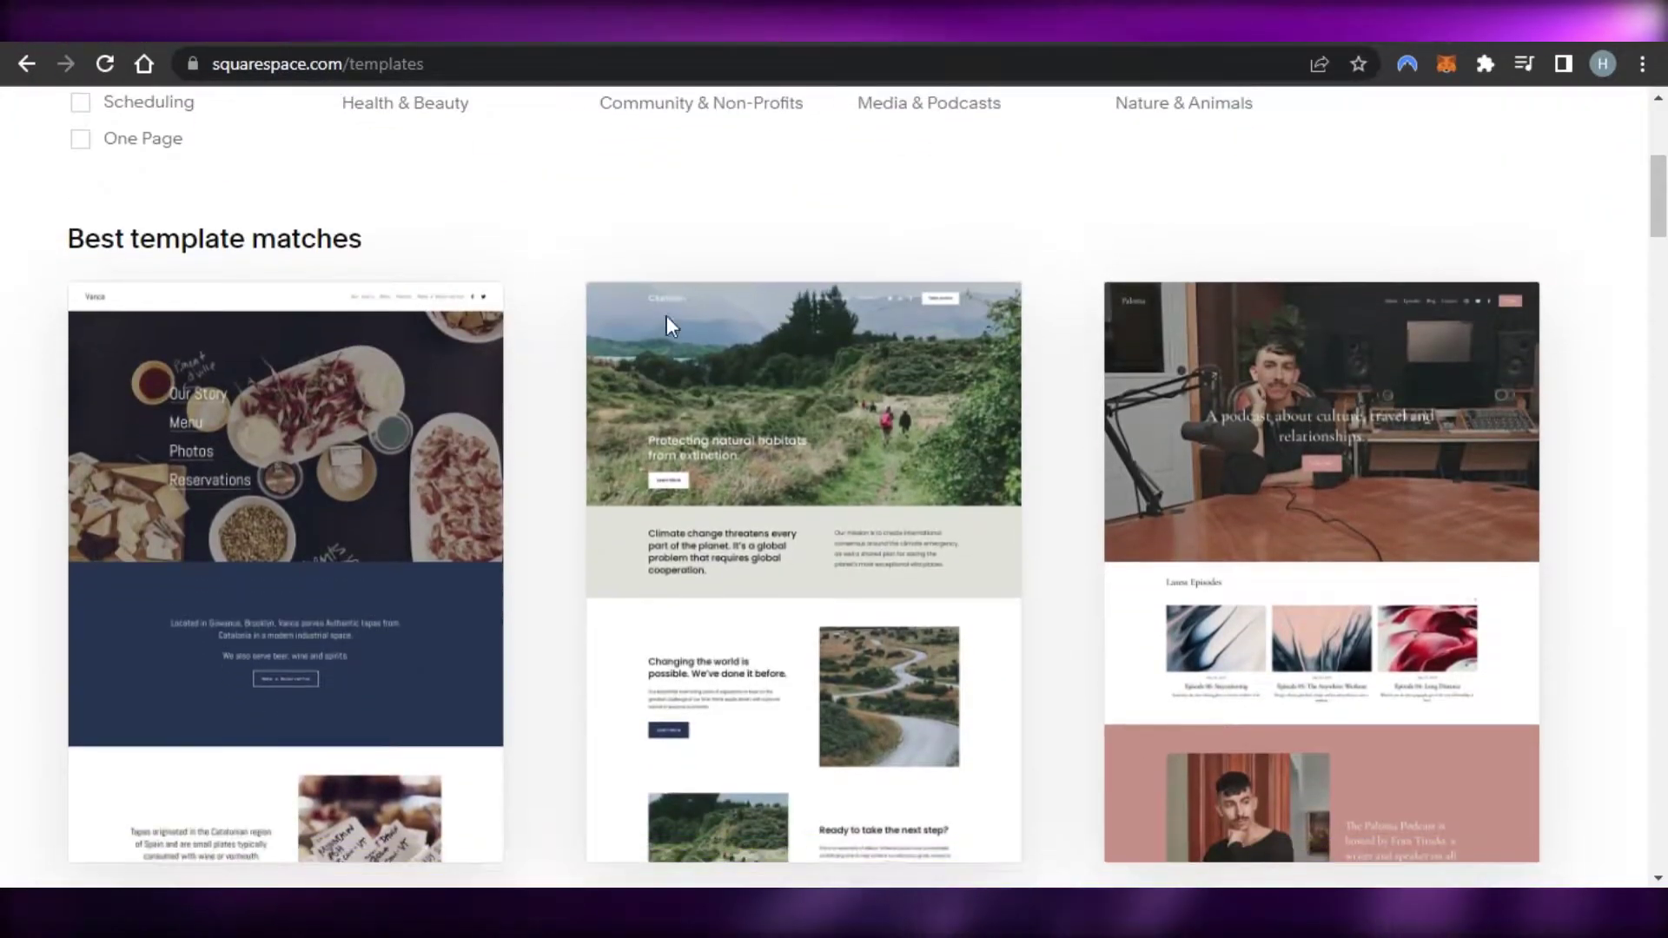
{"action": "mouse_move", "coordinate": [328, 467]}
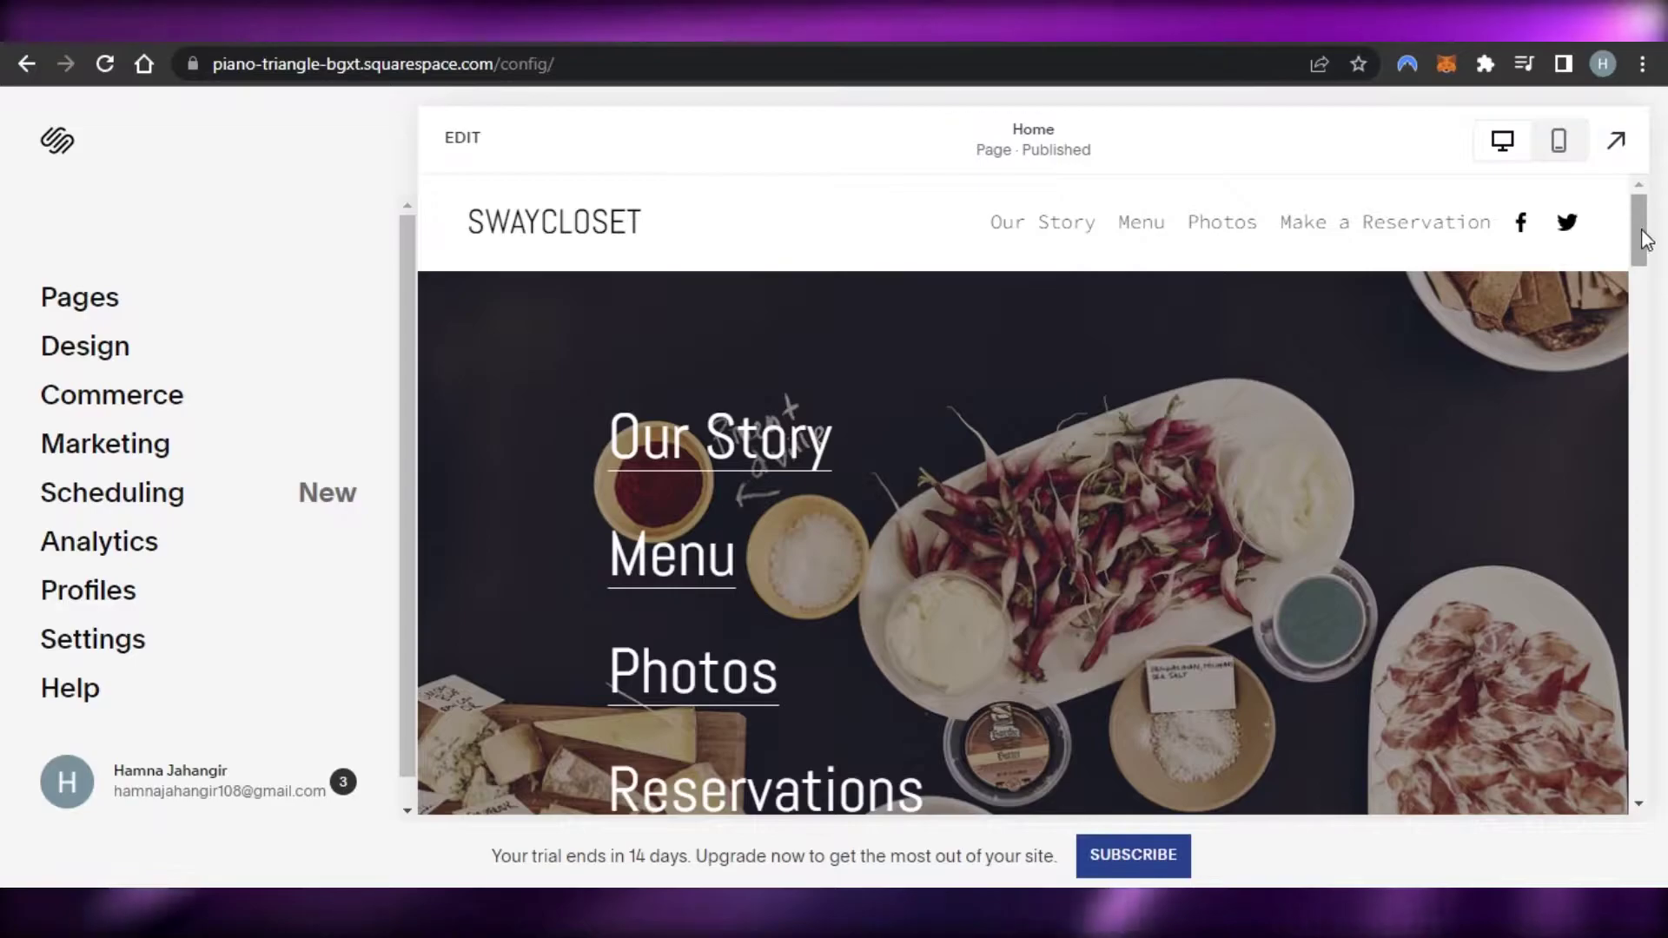
{"action": "left_click_drag", "start_coordinate": [1628, 231], "coordinate": [1645, 315]}
{"action": "scroll", "coordinate": [1025, 521], "scroll_direction": "down", "scroll_amount": 10}
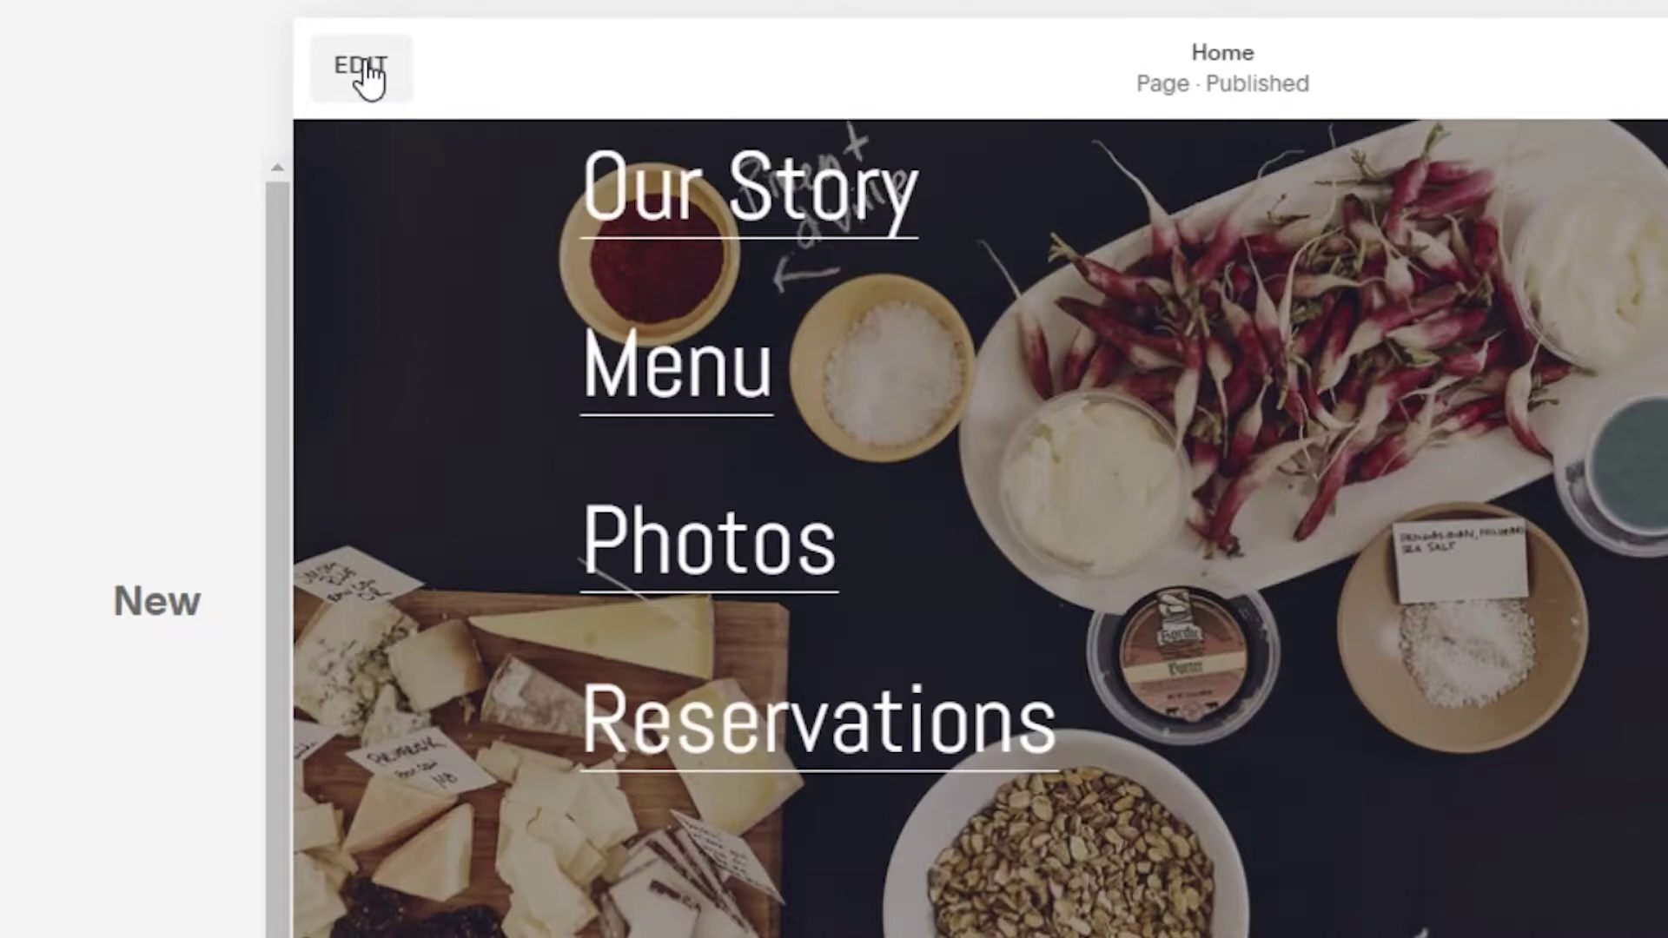
Step: Put the Home page into edit mode and dismiss the Fluid Engine introduction notice
{"action": "left_click", "coordinate": [364, 66]}
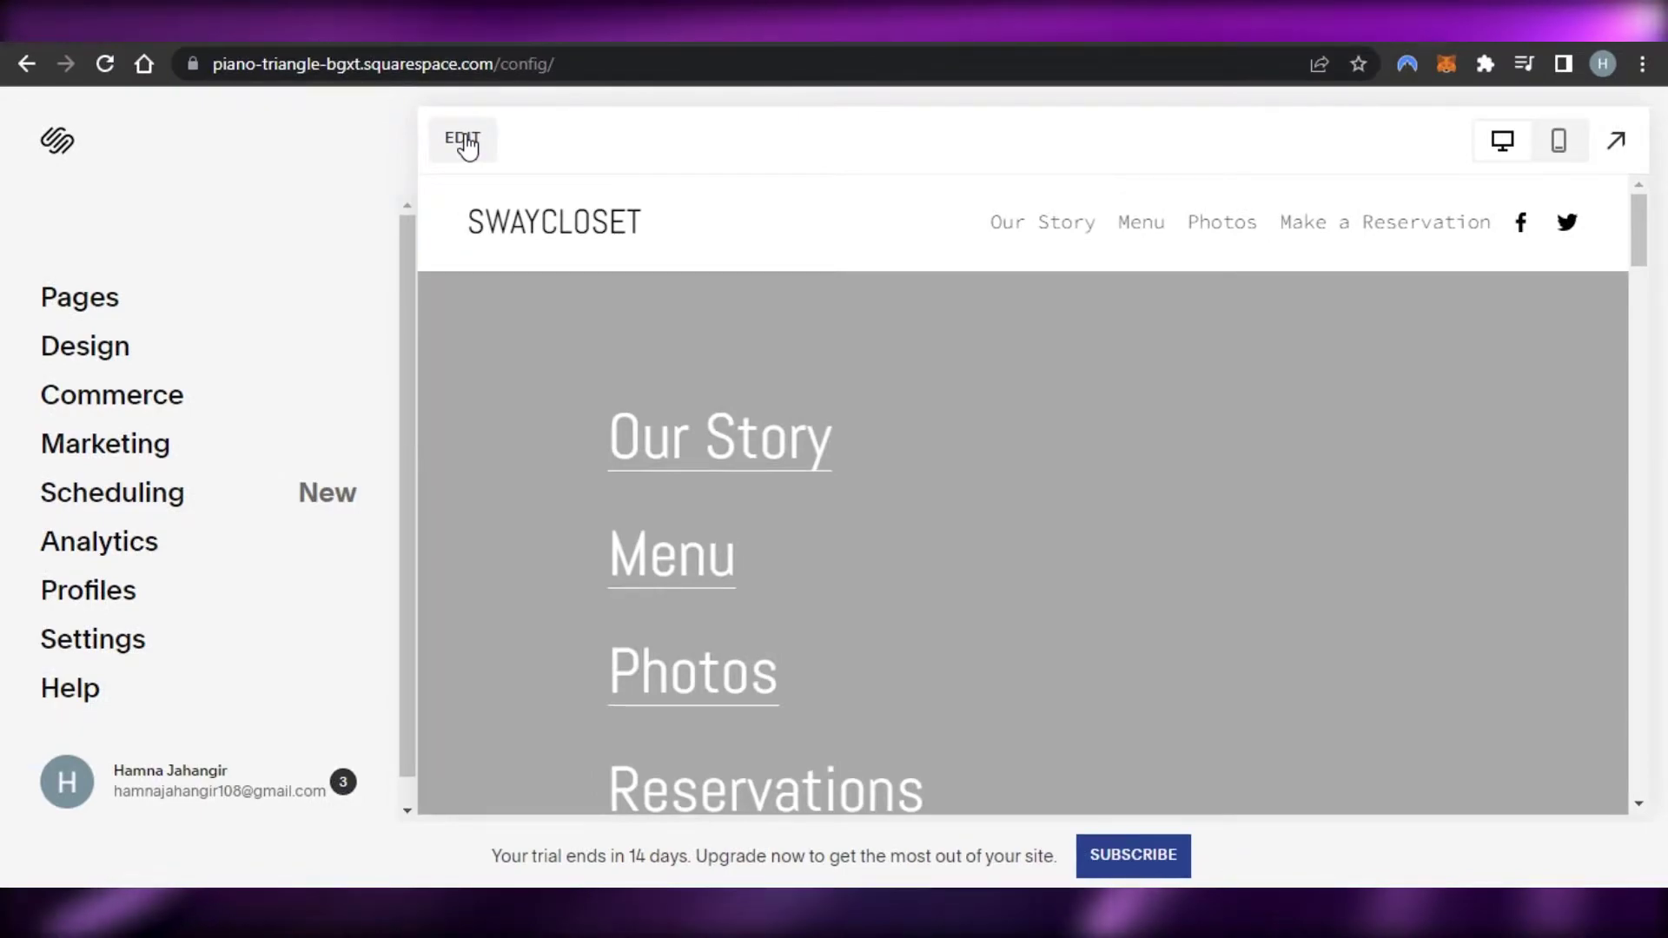
{"action": "left_click", "coordinate": [463, 139]}
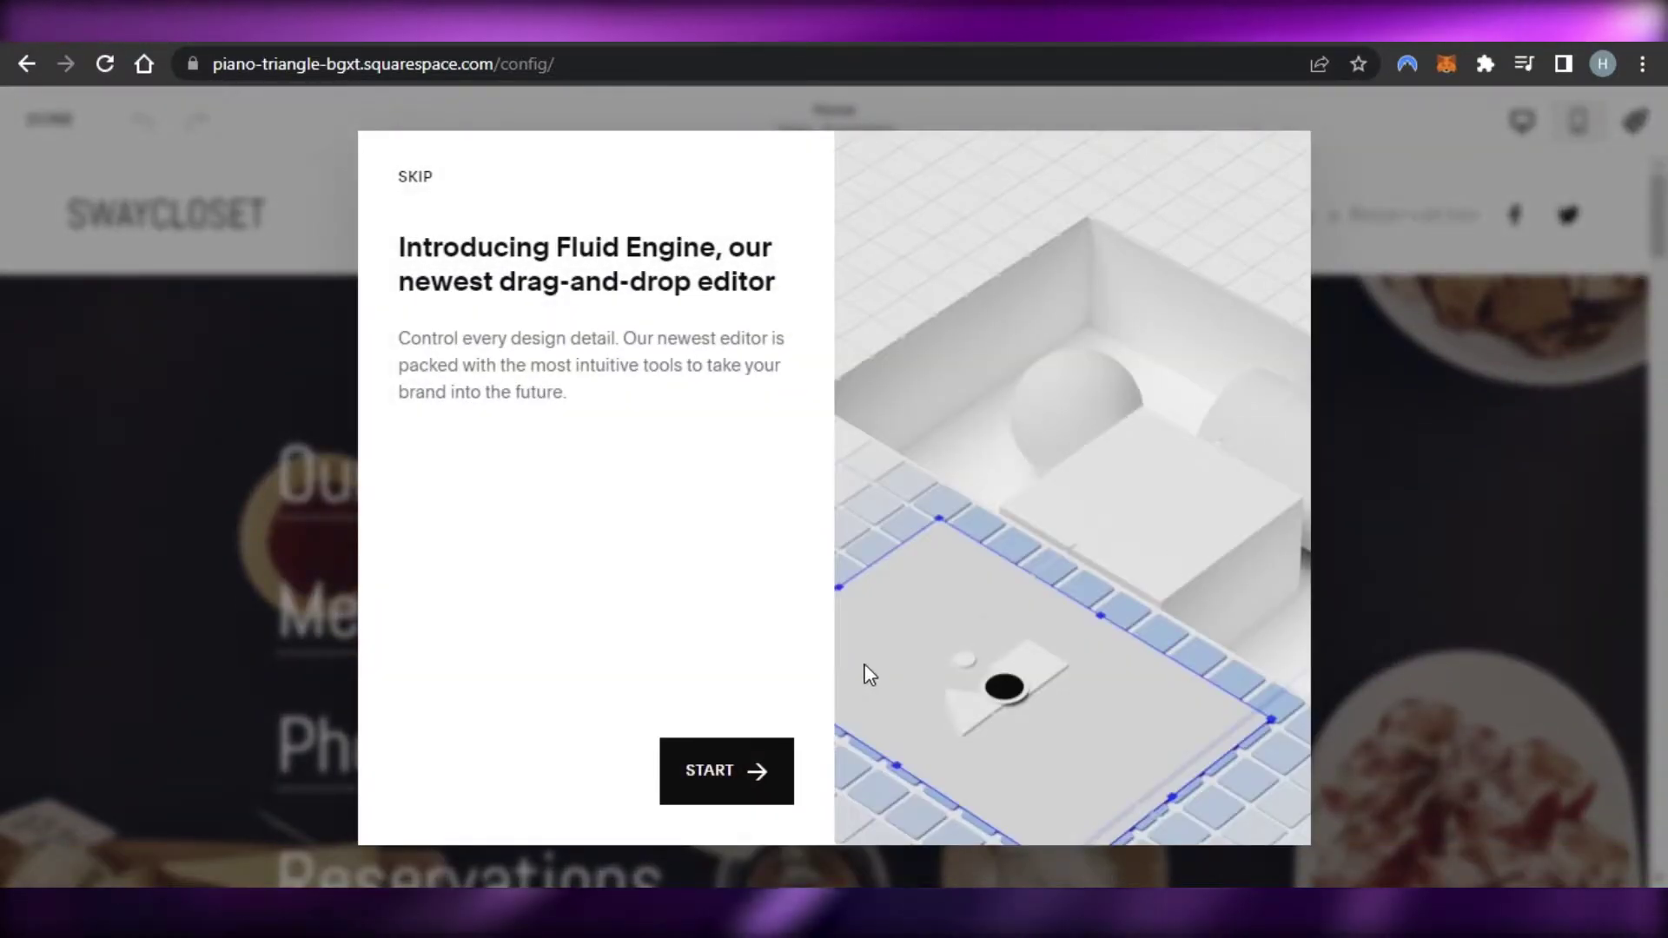
{"action": "left_click", "coordinate": [1571, 298]}
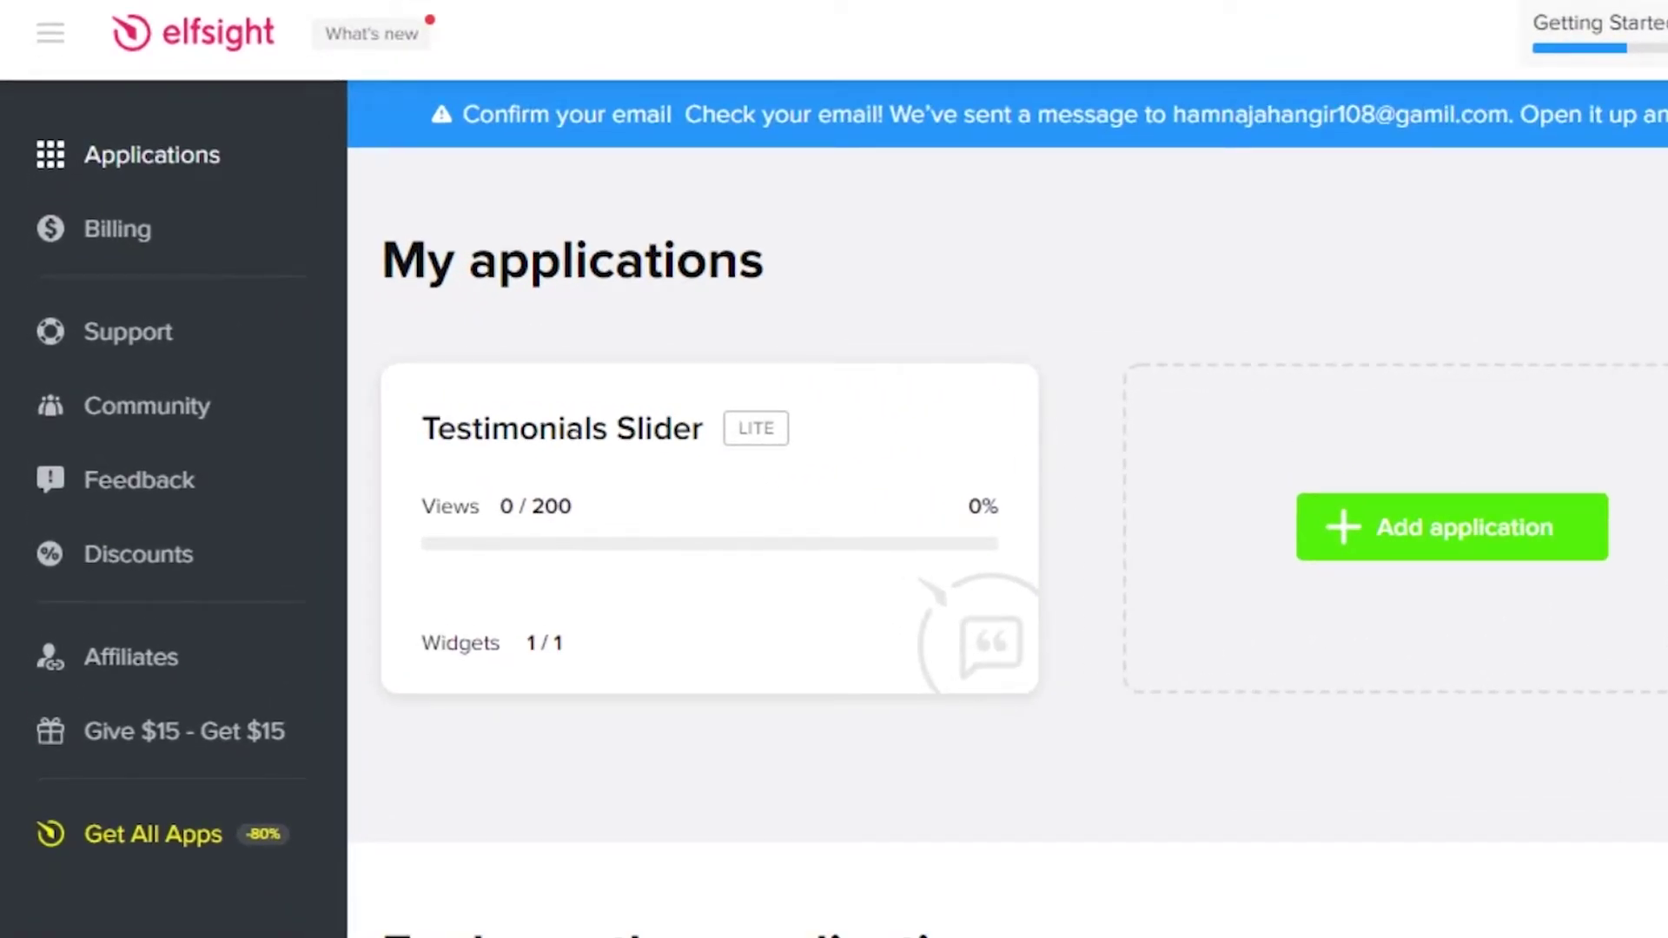
{"action": "scroll", "coordinate": [1008, 509], "scroll_direction": "down", "scroll_amount": 15}
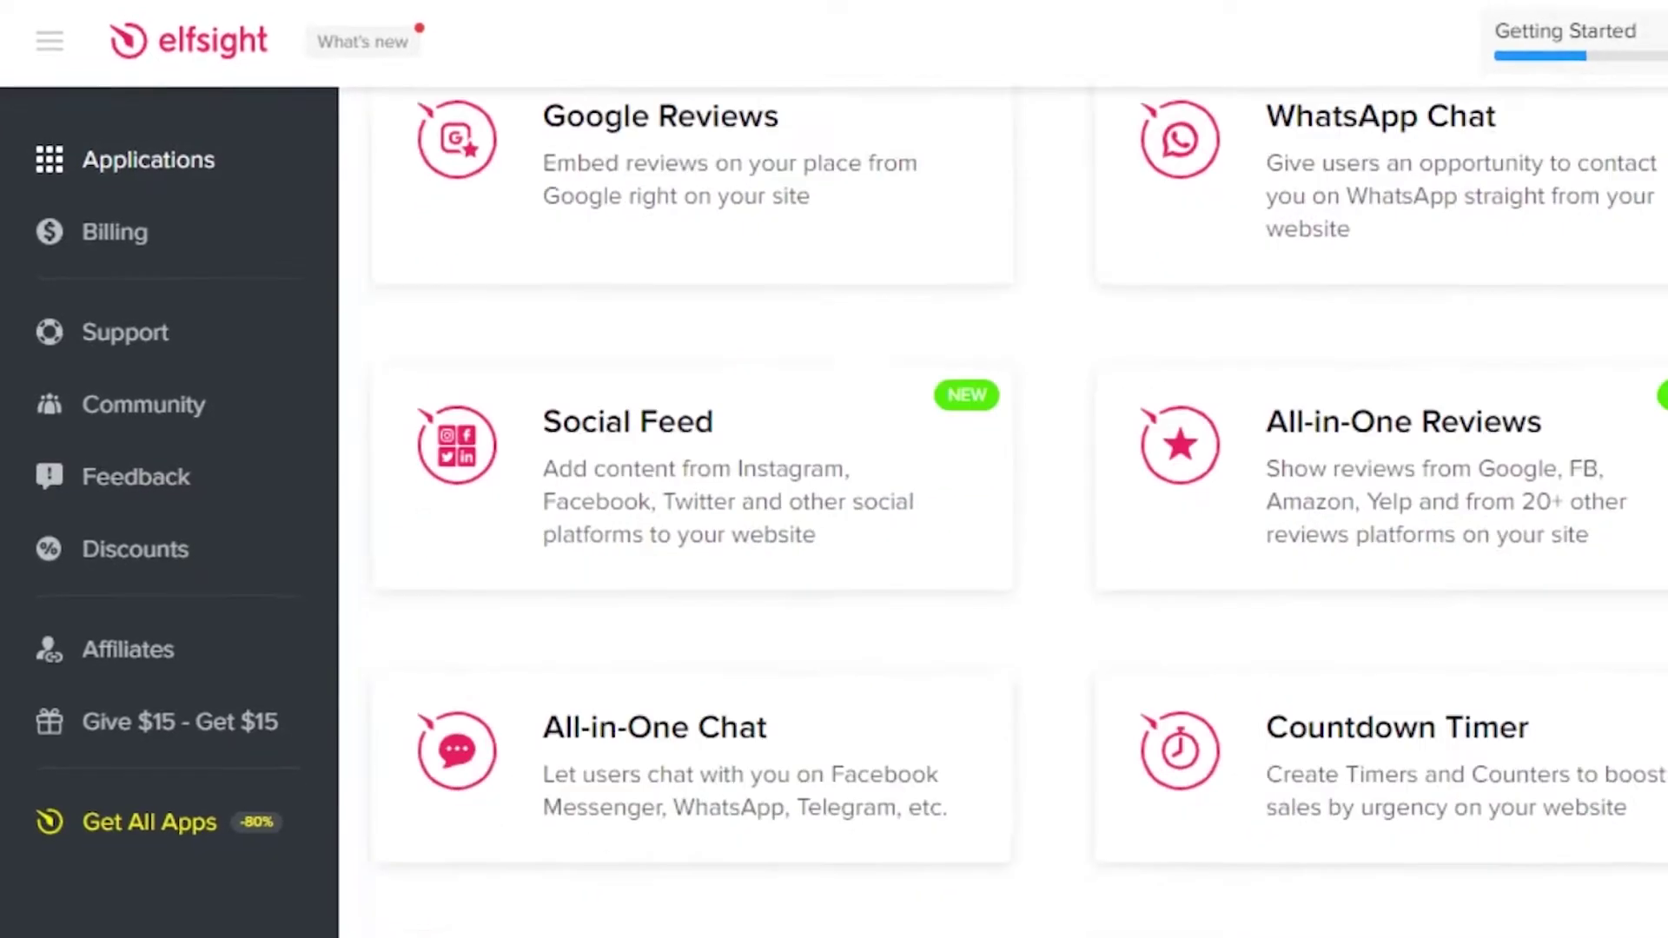
{"action": "scroll", "coordinate": [956, 521], "scroll_direction": "up", "scroll_amount": 5}
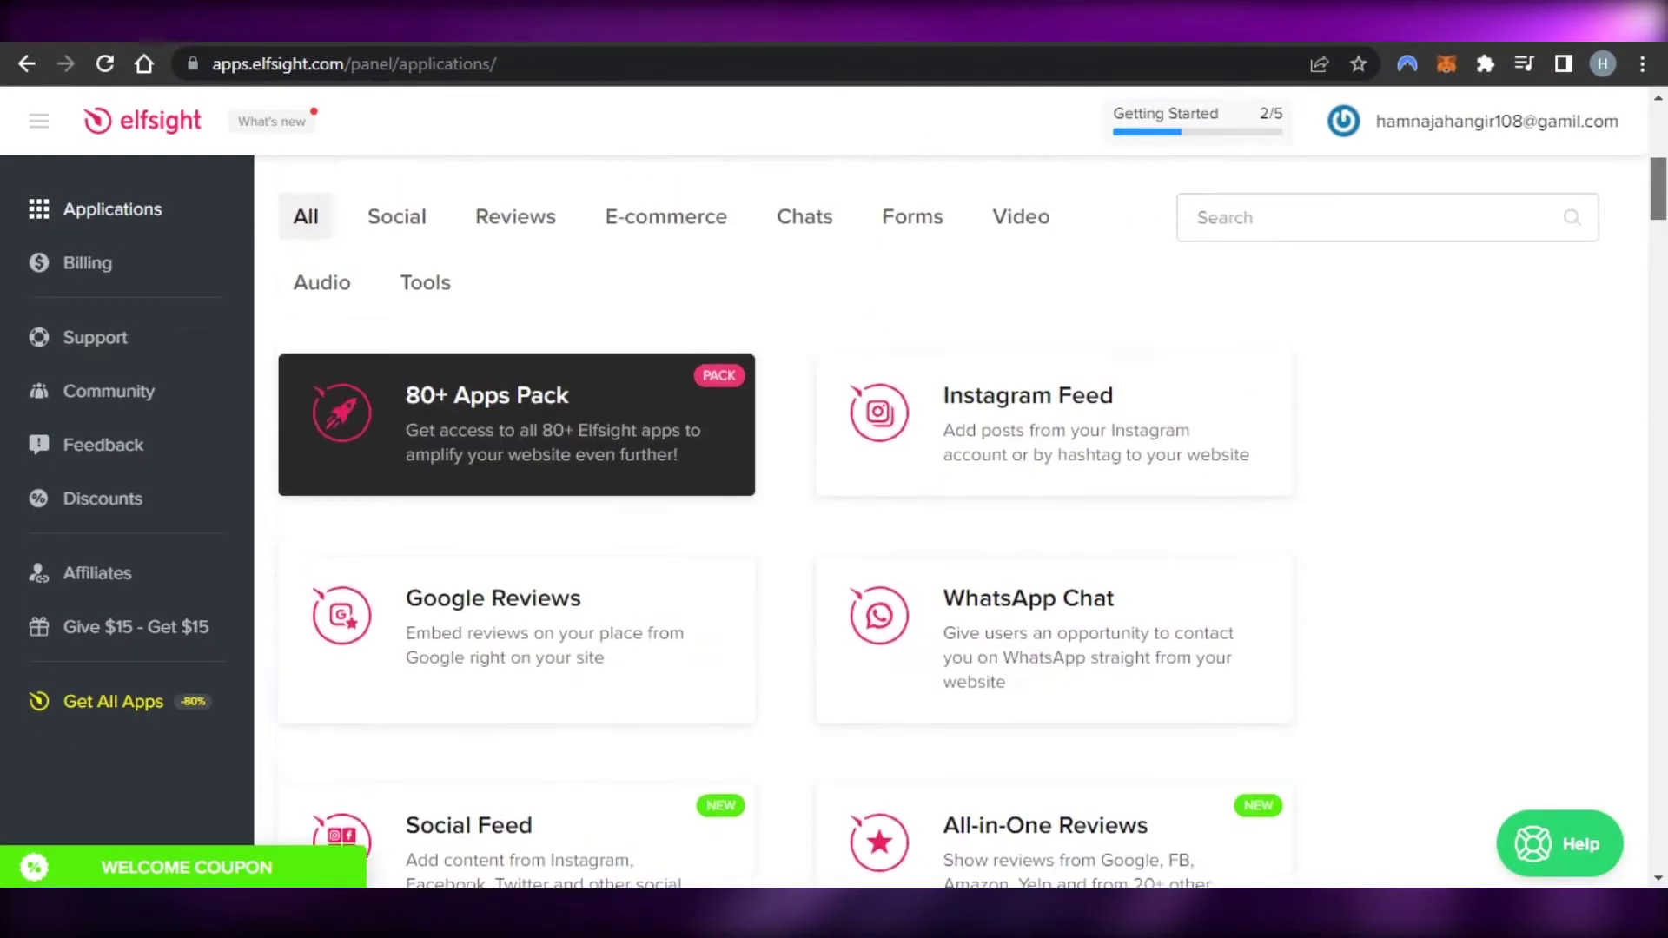
{"action": "scroll", "coordinate": [956, 522], "scroll_direction": "up", "scroll_amount": 2}
{"action": "scroll", "coordinate": [956, 522], "scroll_direction": "down", "scroll_amount": 3}
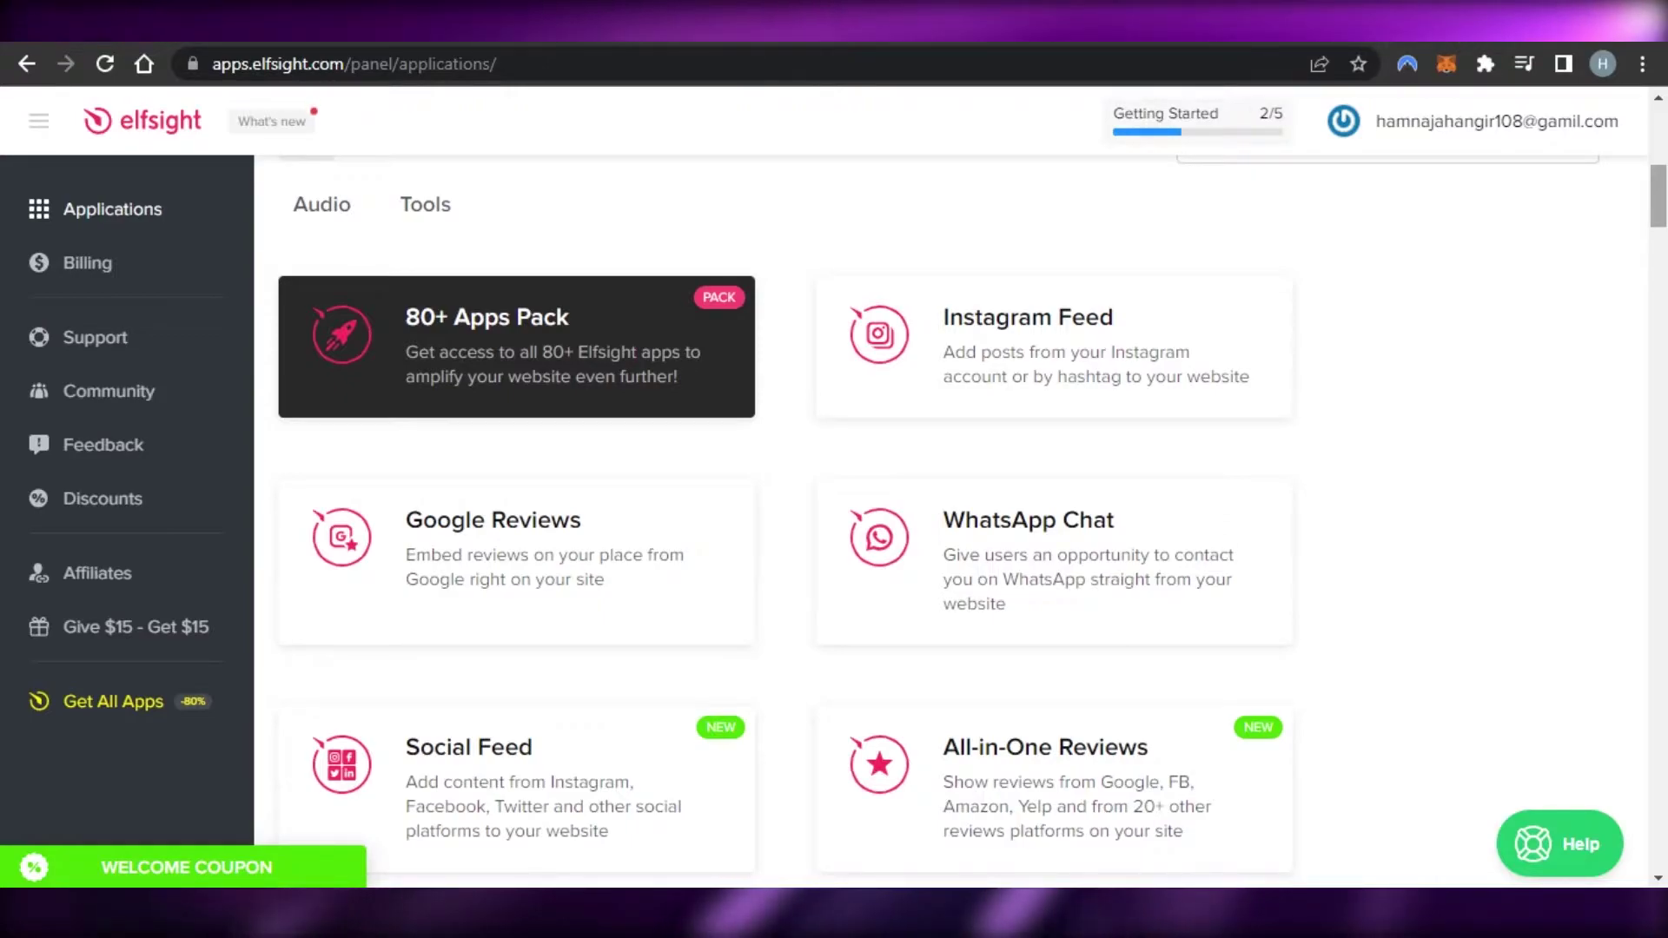
{"action": "scroll", "coordinate": [956, 521], "scroll_direction": "down", "scroll_amount": 12}
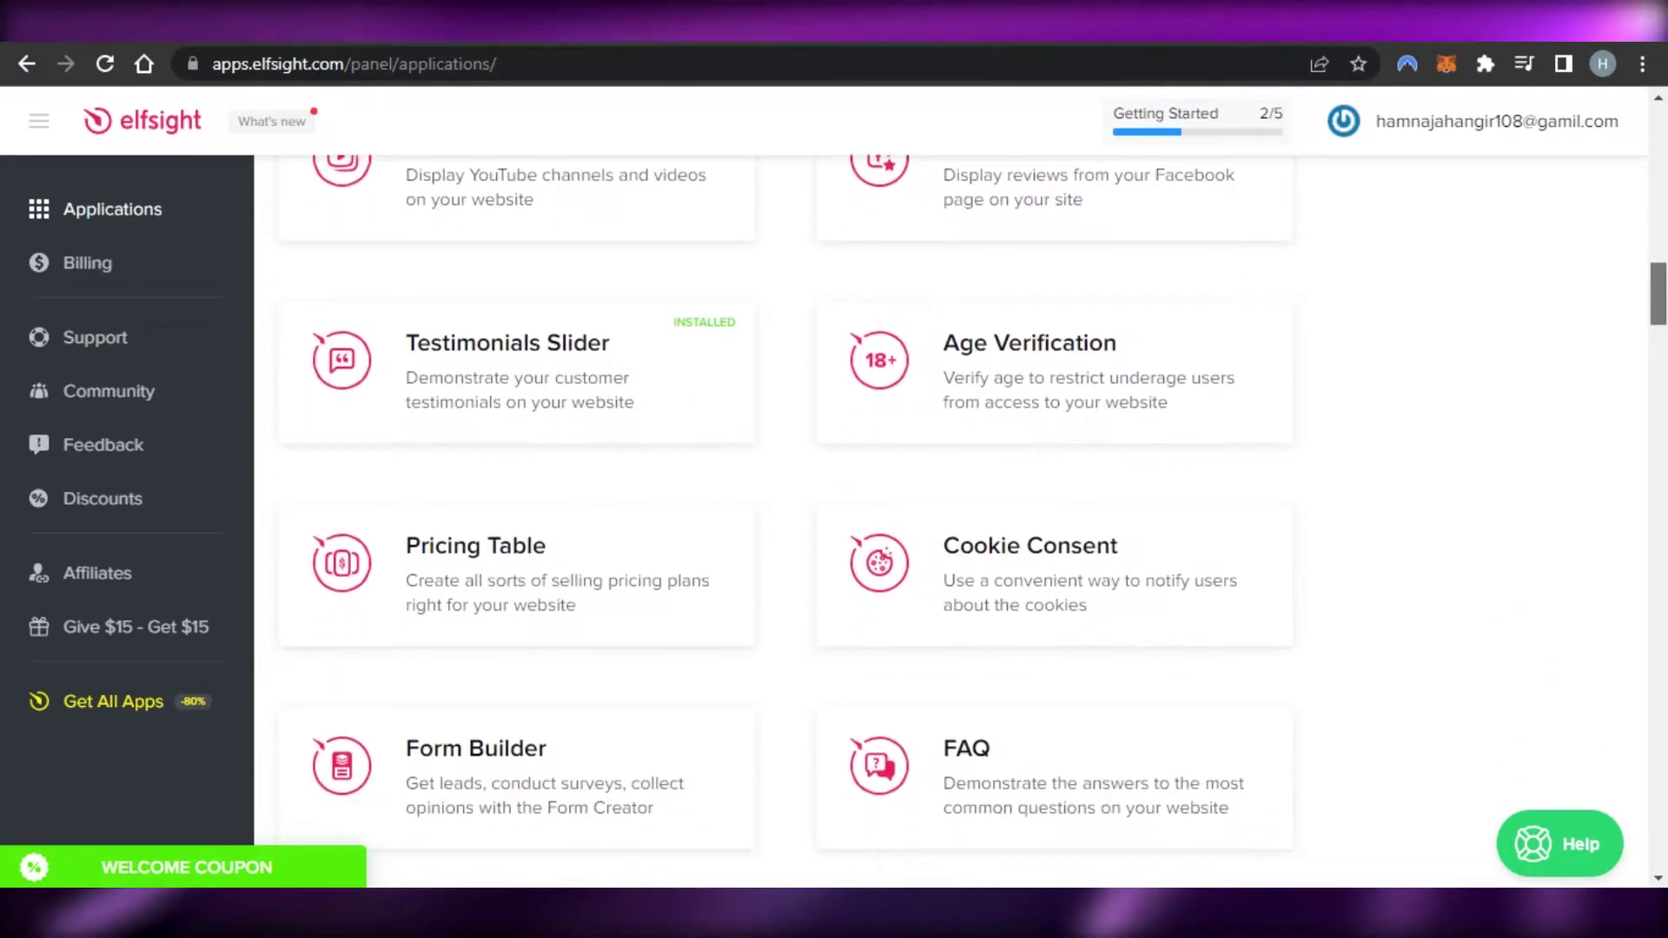
{"action": "scroll", "coordinate": [956, 521], "scroll_direction": "down", "scroll_amount": 5}
{"action": "scroll", "coordinate": [955, 522], "scroll_direction": "down", "scroll_amount": 6}
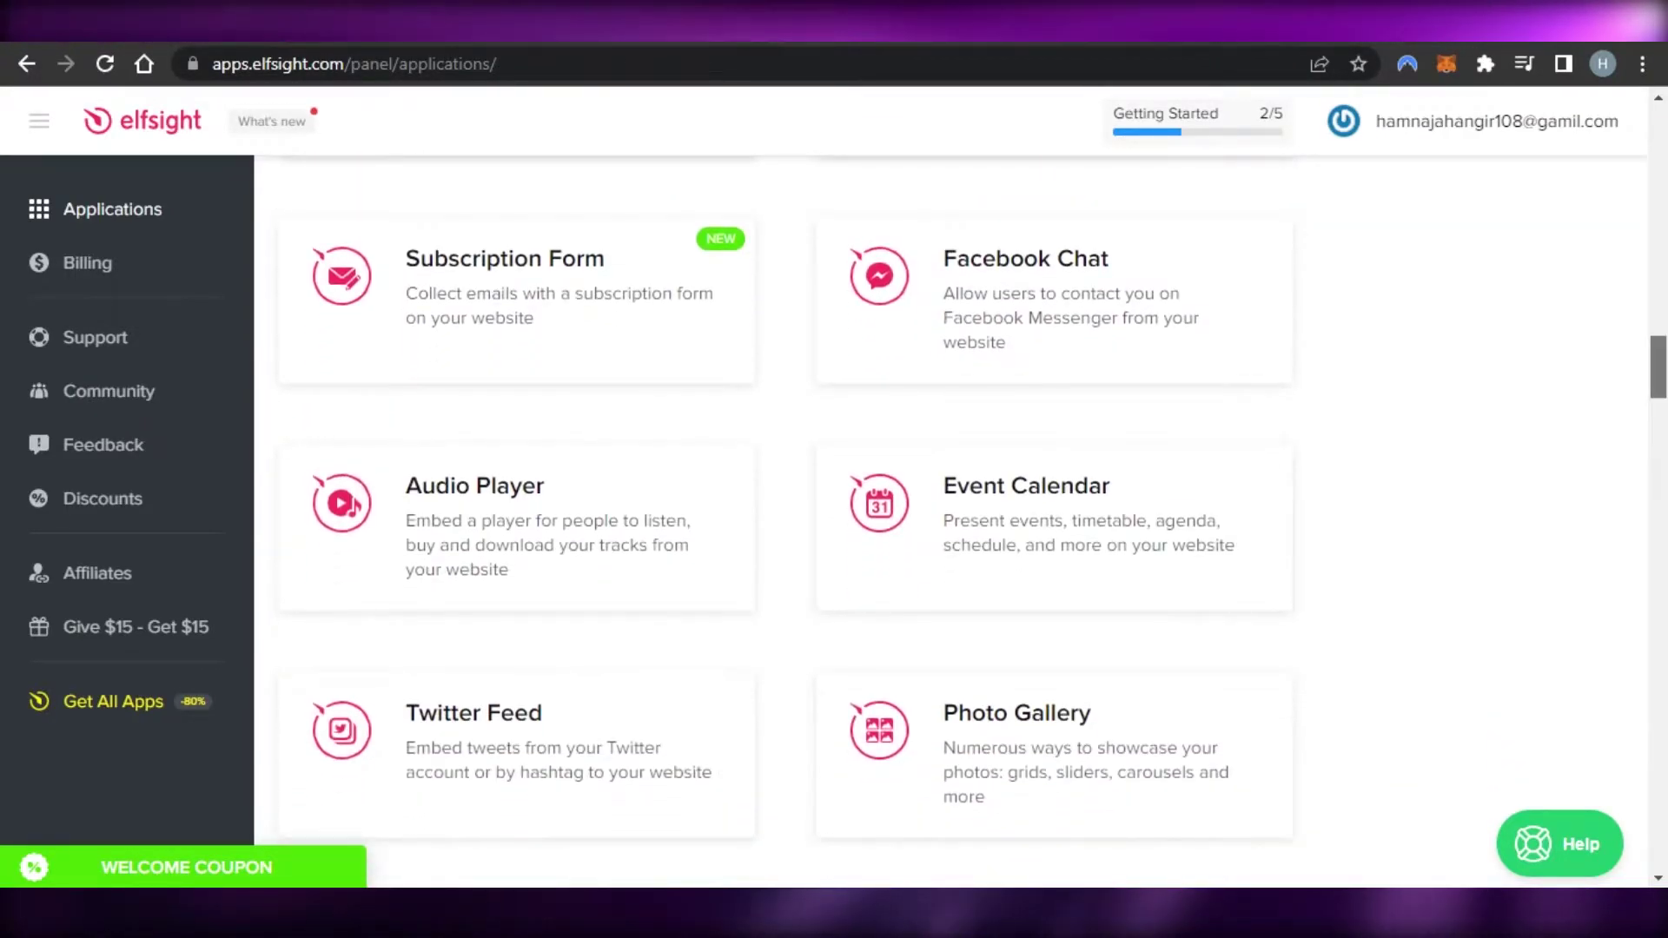
{"action": "scroll", "coordinate": [956, 521], "scroll_direction": "down", "scroll_amount": 10}
{"action": "scroll", "coordinate": [956, 521], "scroll_direction": "down", "scroll_amount": 3}
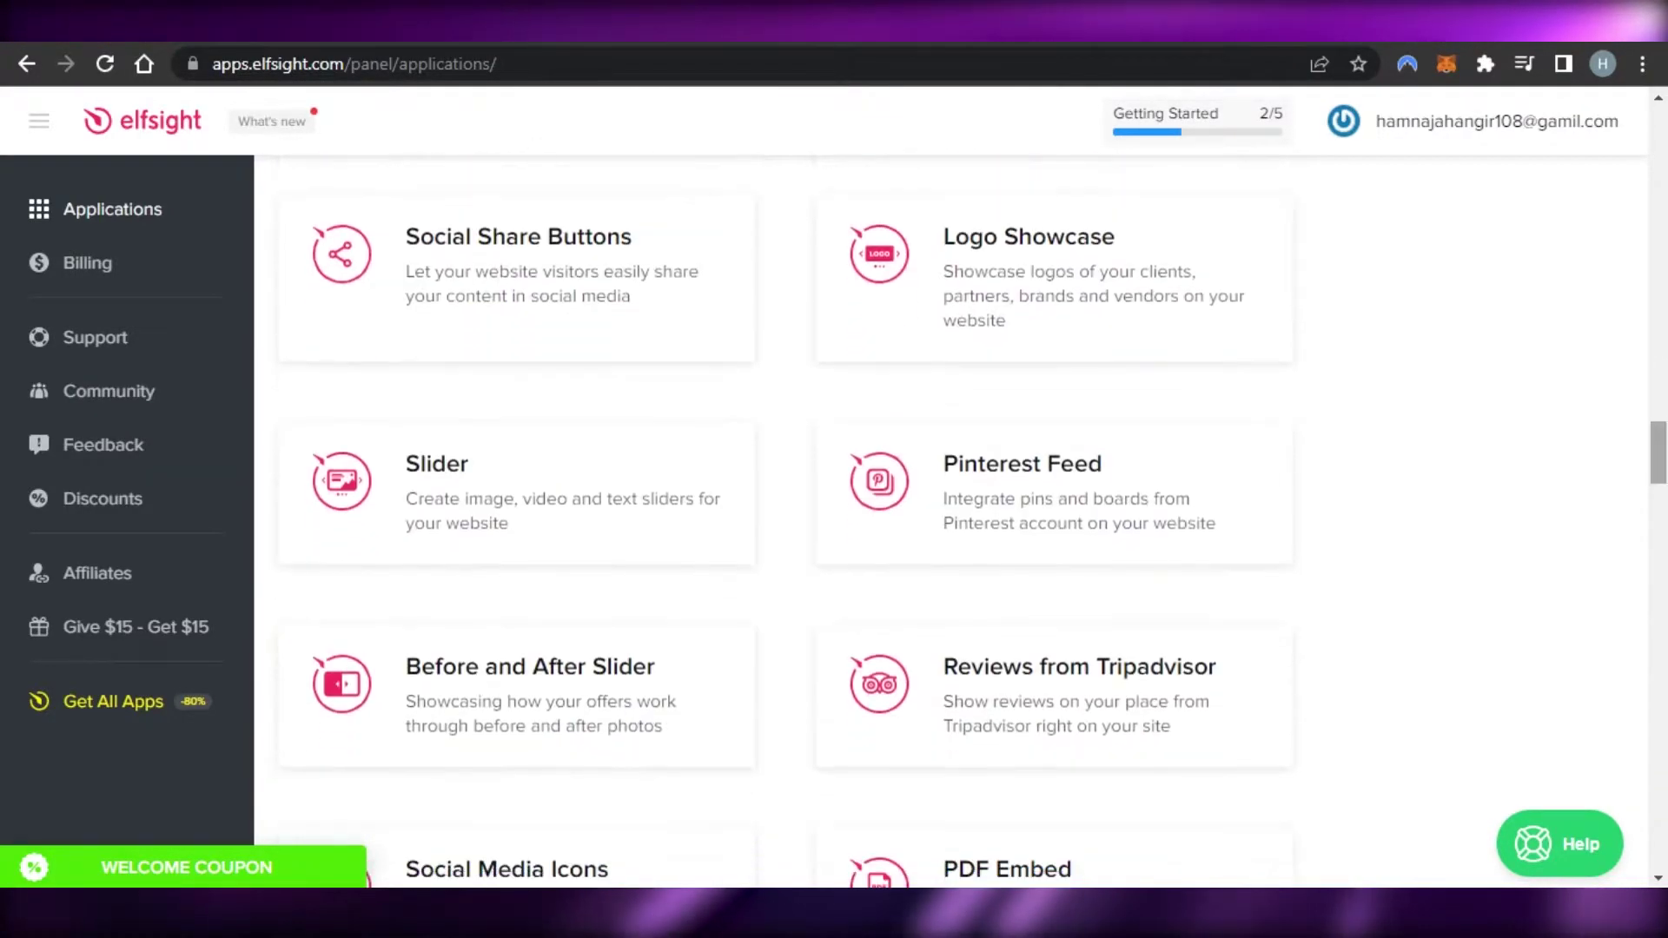
{"action": "scroll", "coordinate": [955, 521], "scroll_direction": "down", "scroll_amount": 5}
{"action": "scroll", "coordinate": [956, 521], "scroll_direction": "up", "scroll_amount": 20}
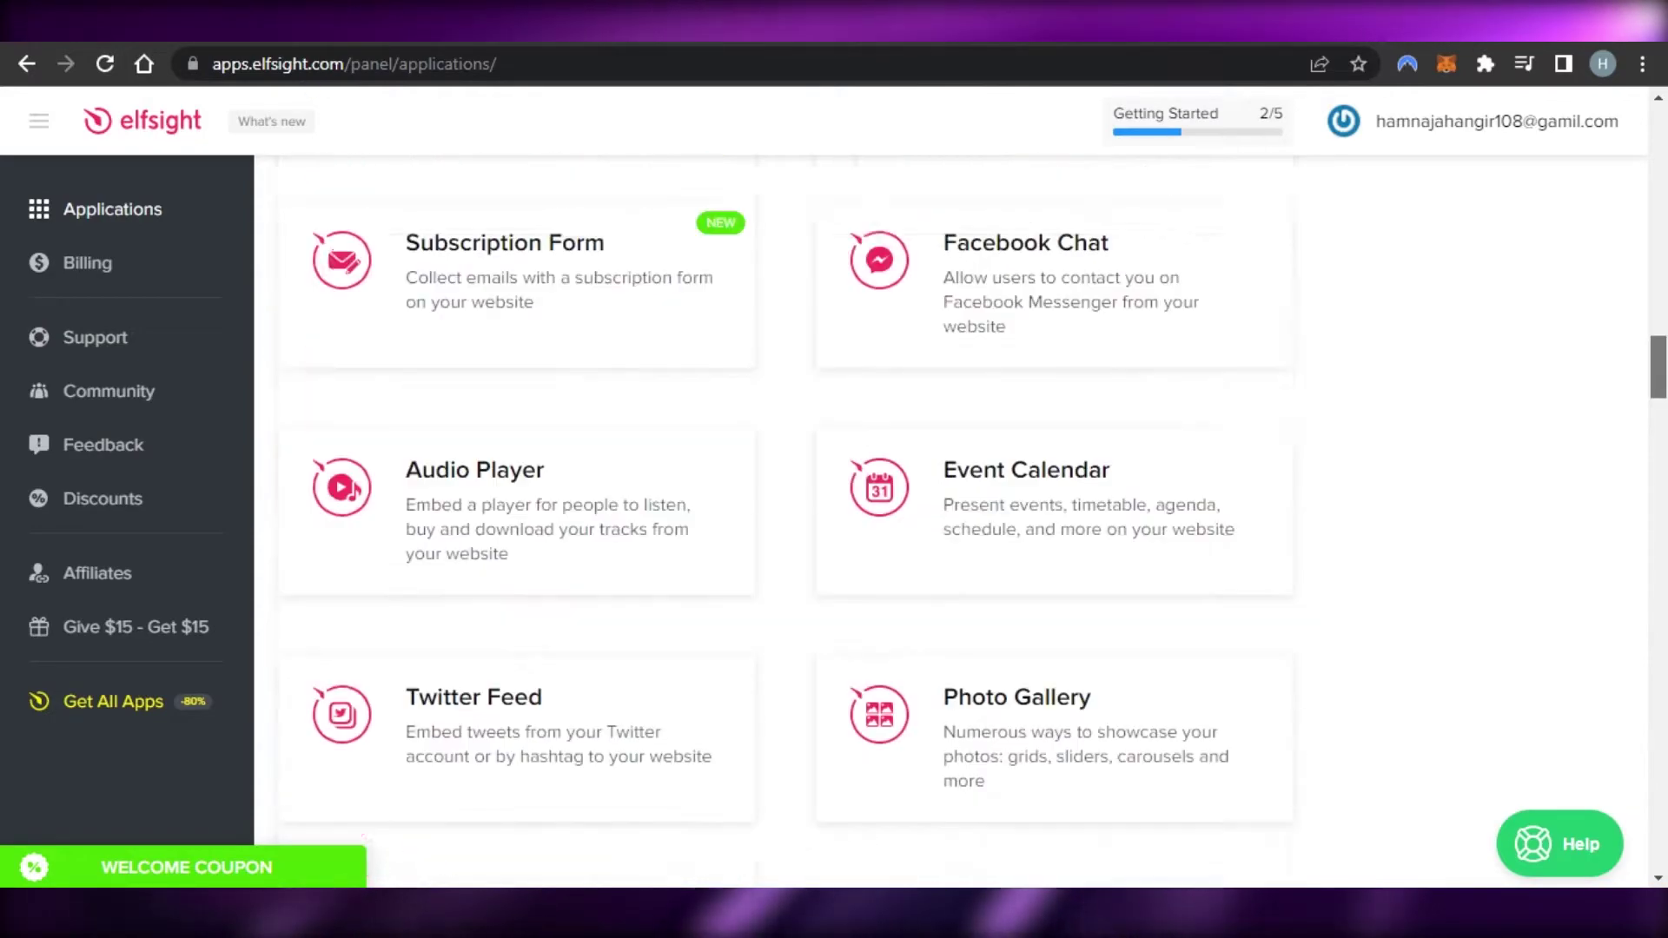
{"action": "scroll", "coordinate": [955, 522], "scroll_direction": "up", "scroll_amount": 15}
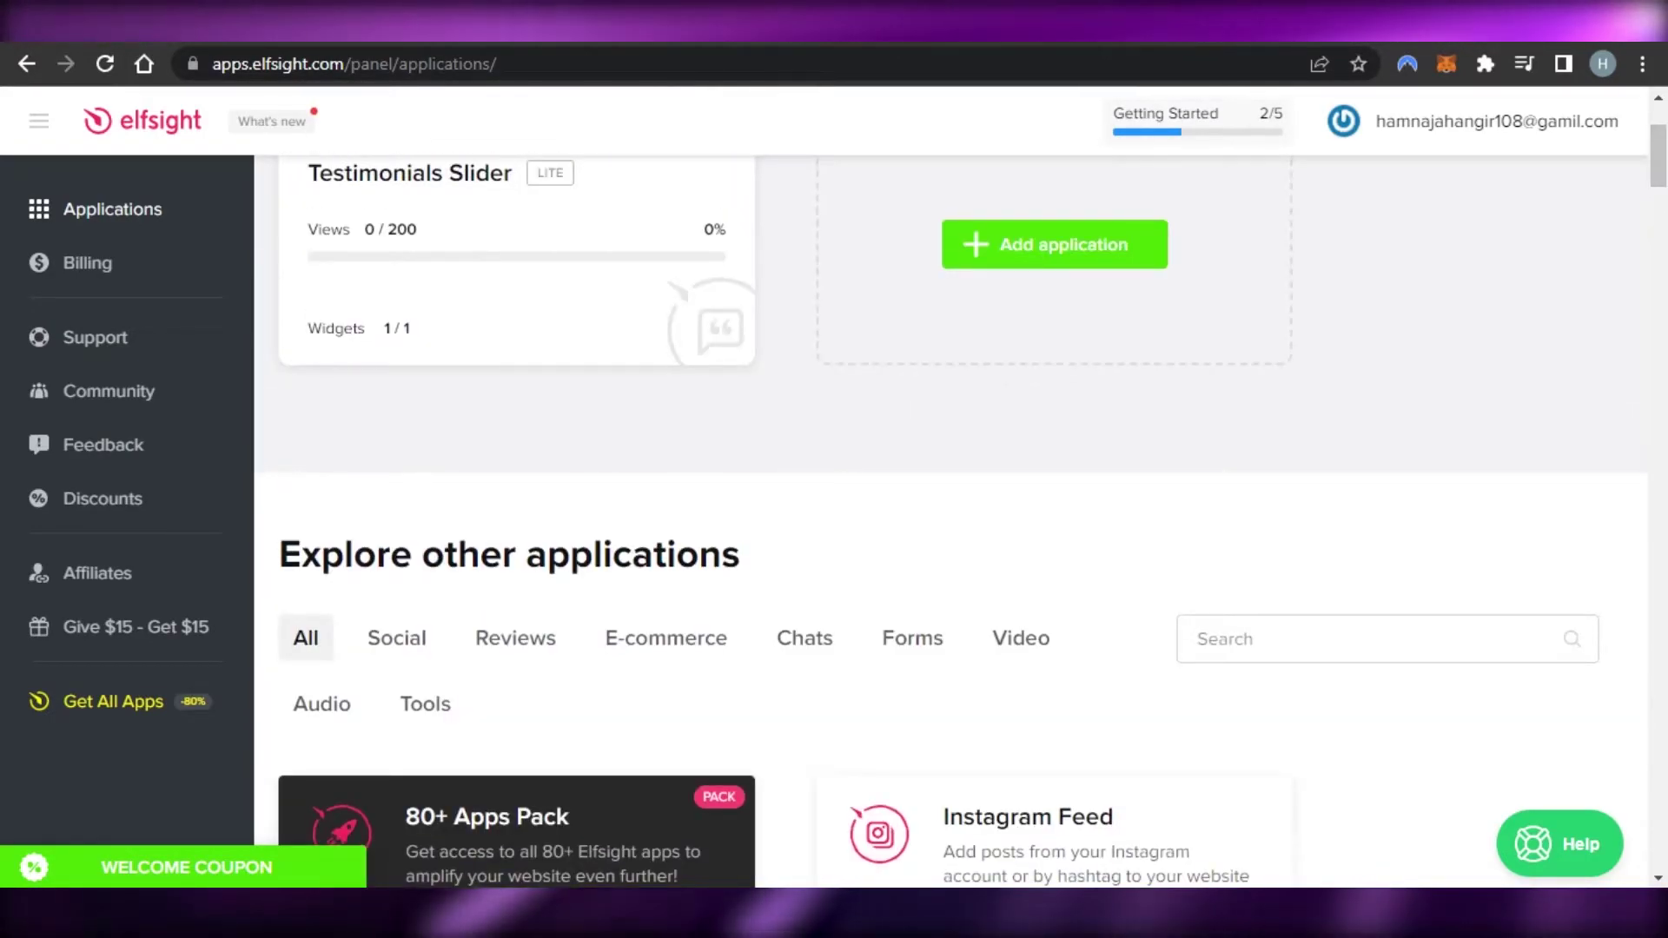
{"action": "scroll", "coordinate": [956, 522], "scroll_direction": "down", "scroll_amount": 8}
{"action": "scroll", "coordinate": [956, 521], "scroll_direction": "up", "scroll_amount": 6}
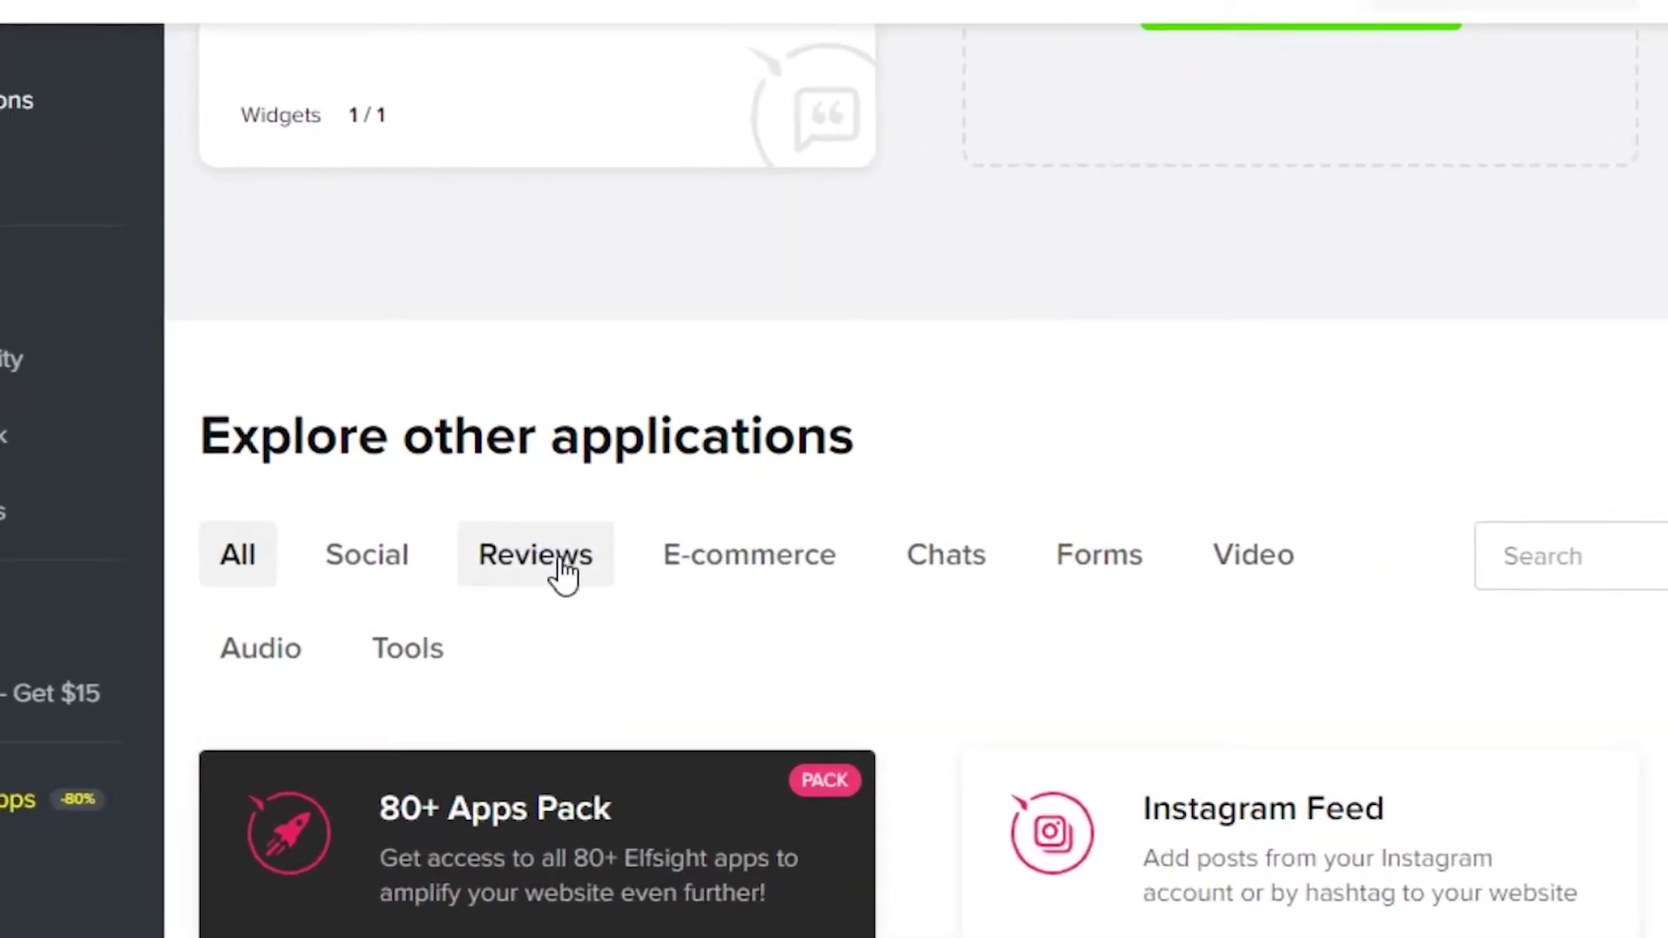
{"action": "left_click", "coordinate": [556, 578]}
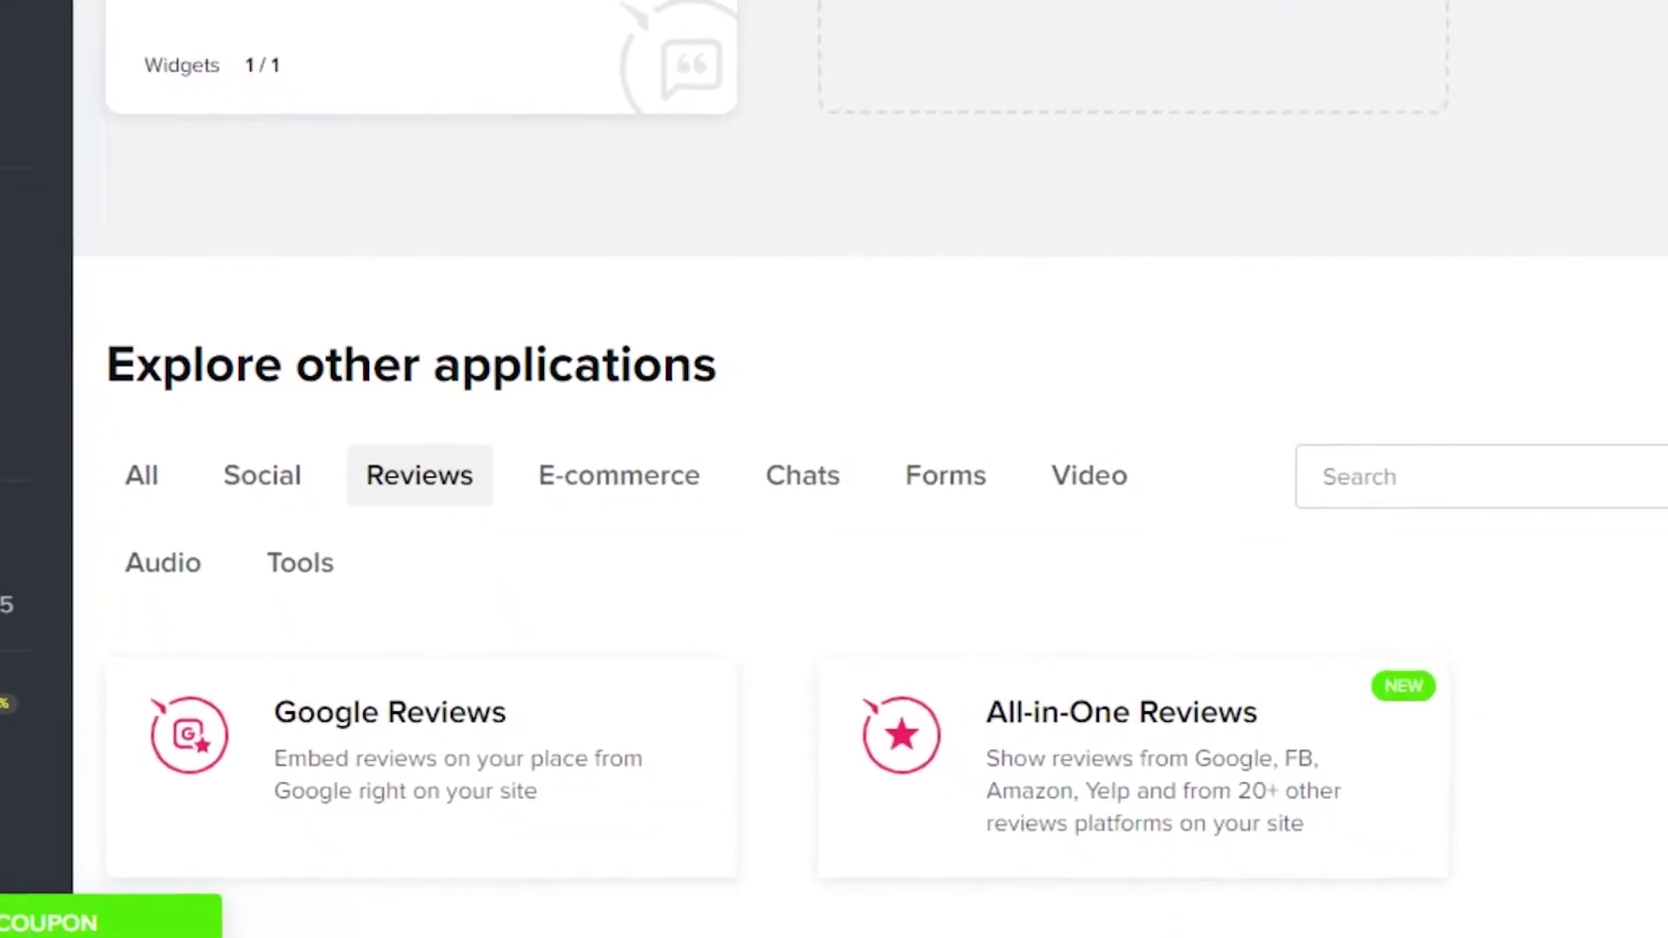
{"action": "scroll", "coordinate": [1304, 434], "scroll_direction": "down", "scroll_amount": 5}
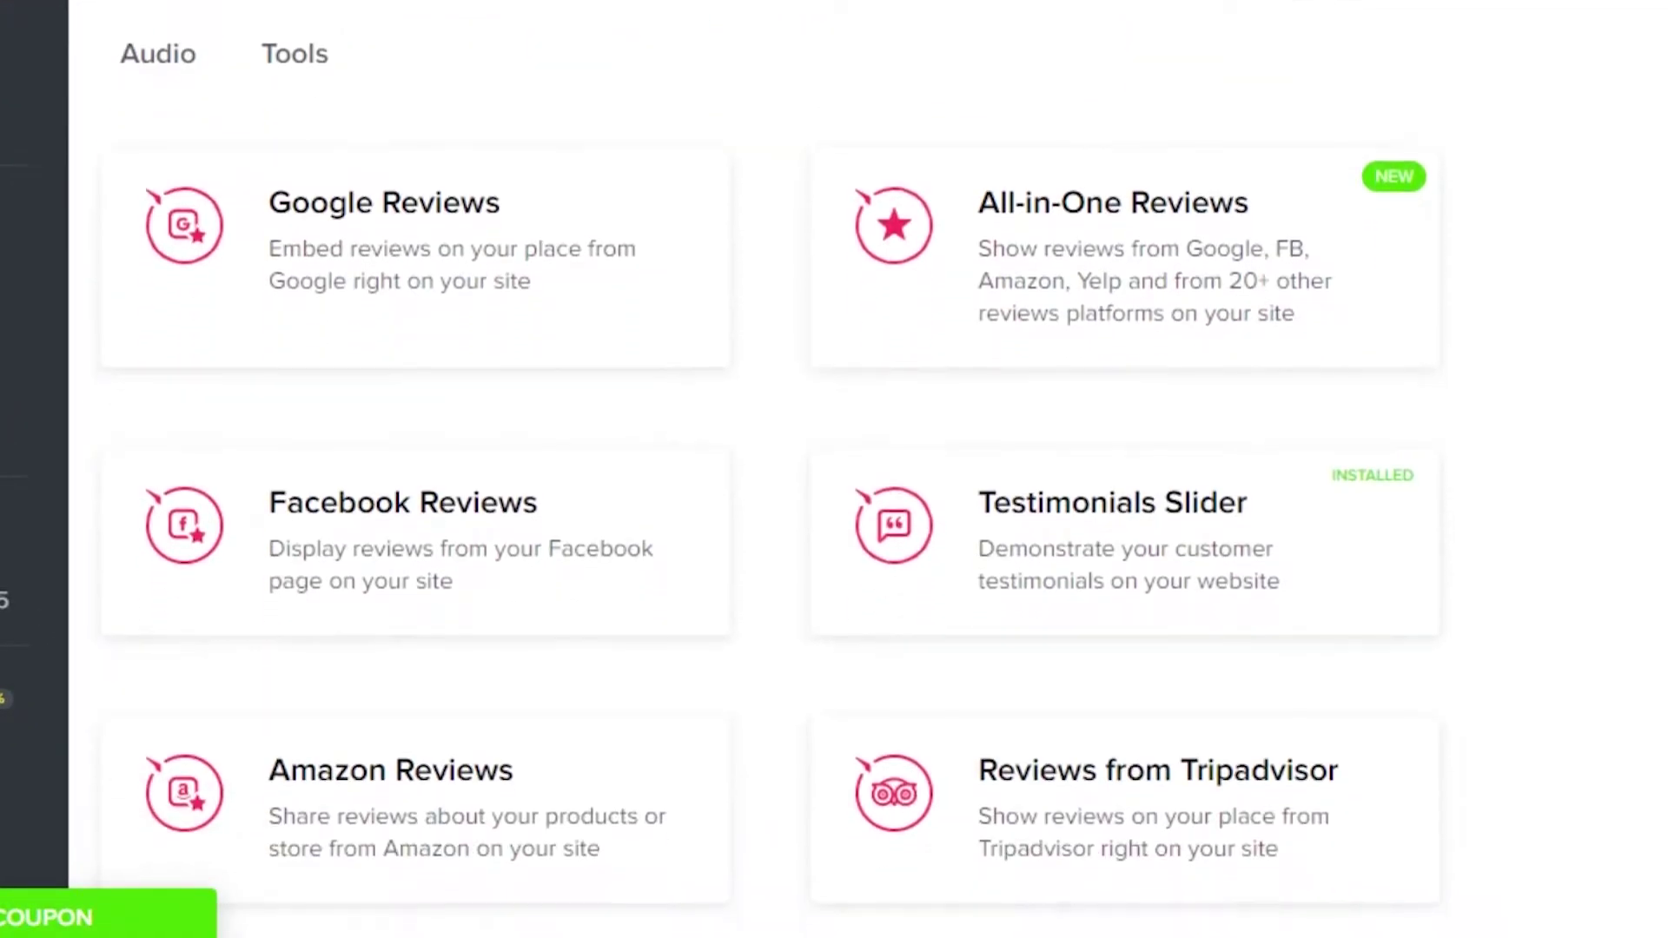
{"action": "scroll", "coordinate": [766, 465], "scroll_direction": "down", "scroll_amount": 2}
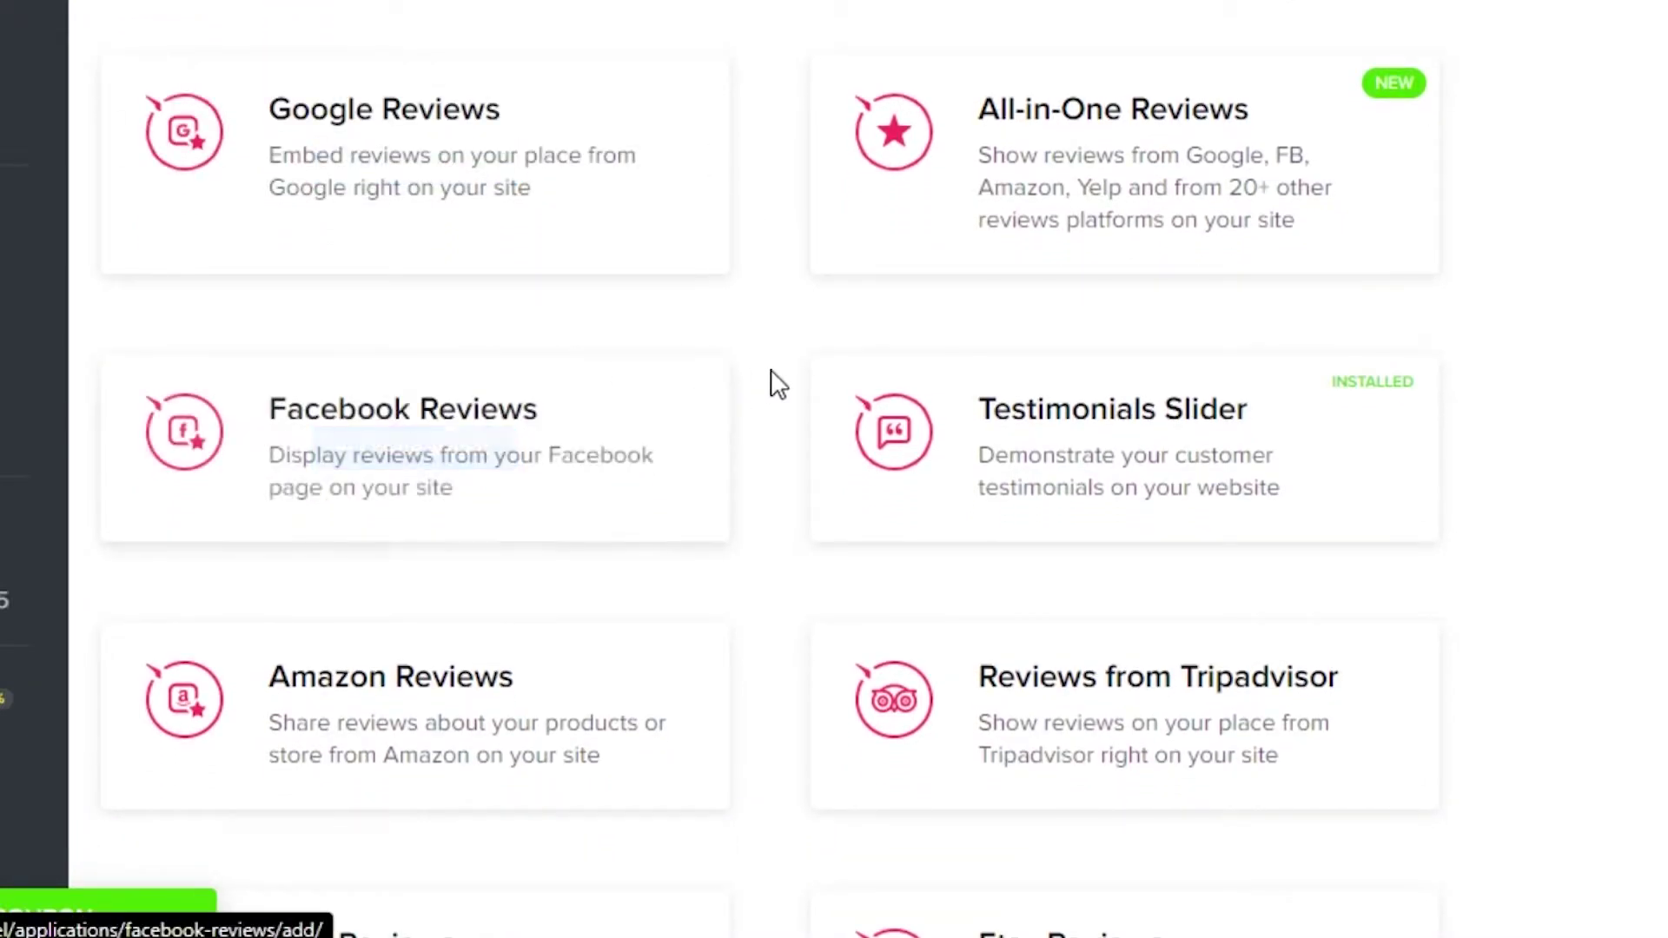
{"action": "mouse_move", "coordinate": [319, 132]}
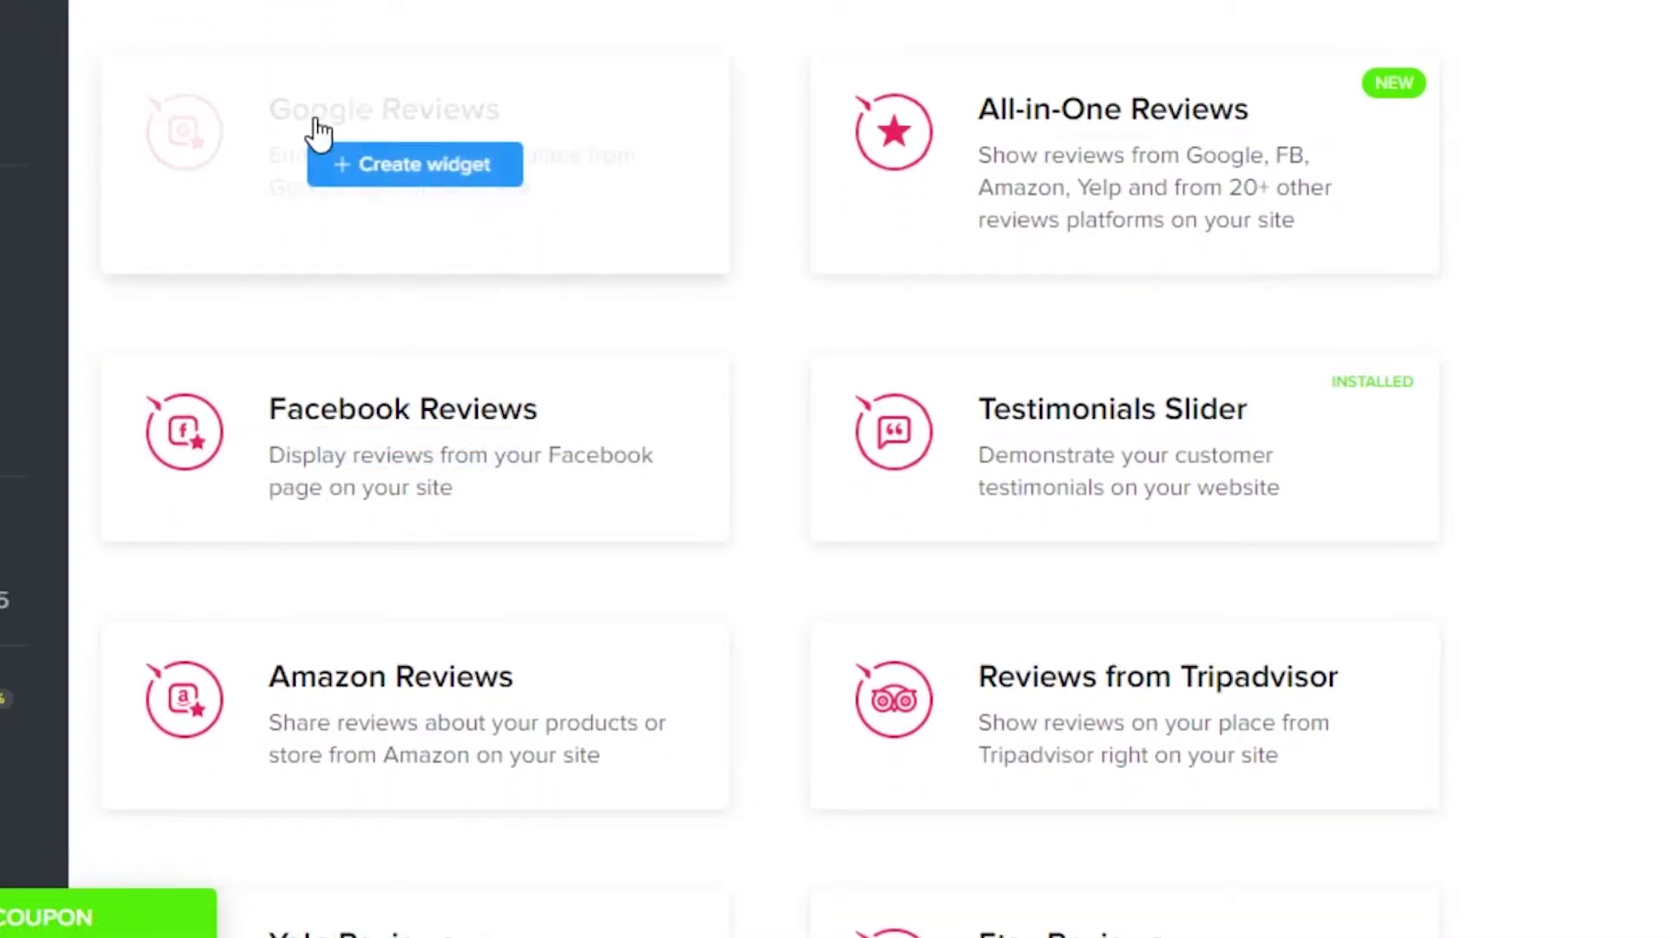
{"action": "mouse_move", "coordinate": [1132, 159]}
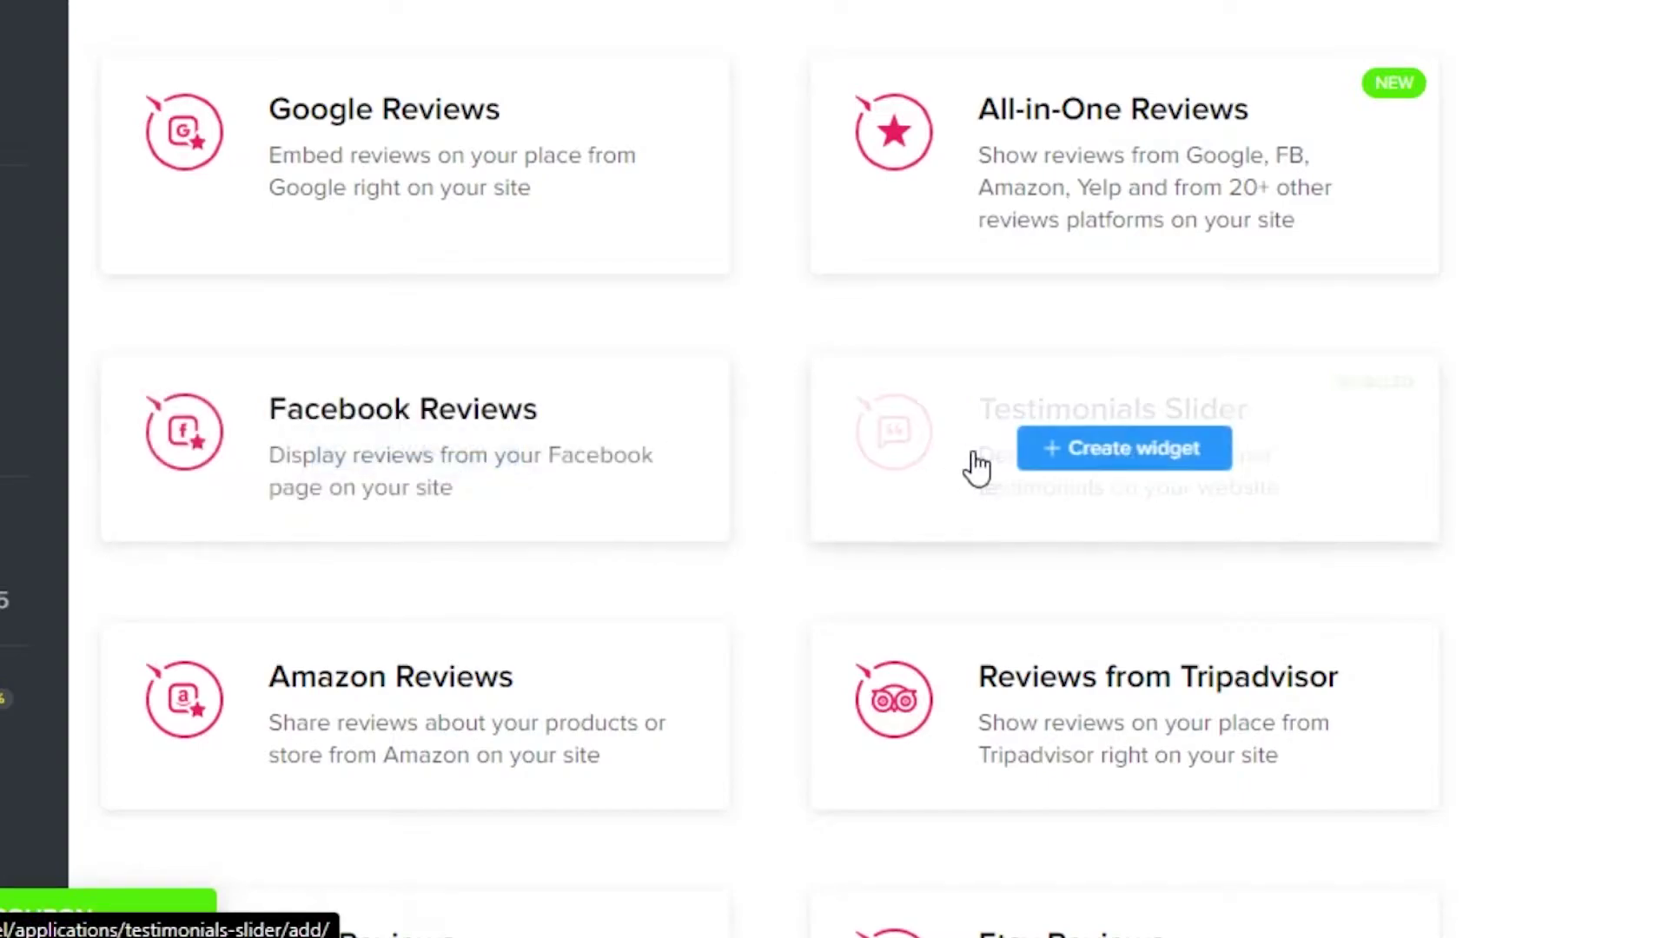
{"action": "scroll", "coordinate": [772, 467], "scroll_direction": "down", "scroll_amount": 2}
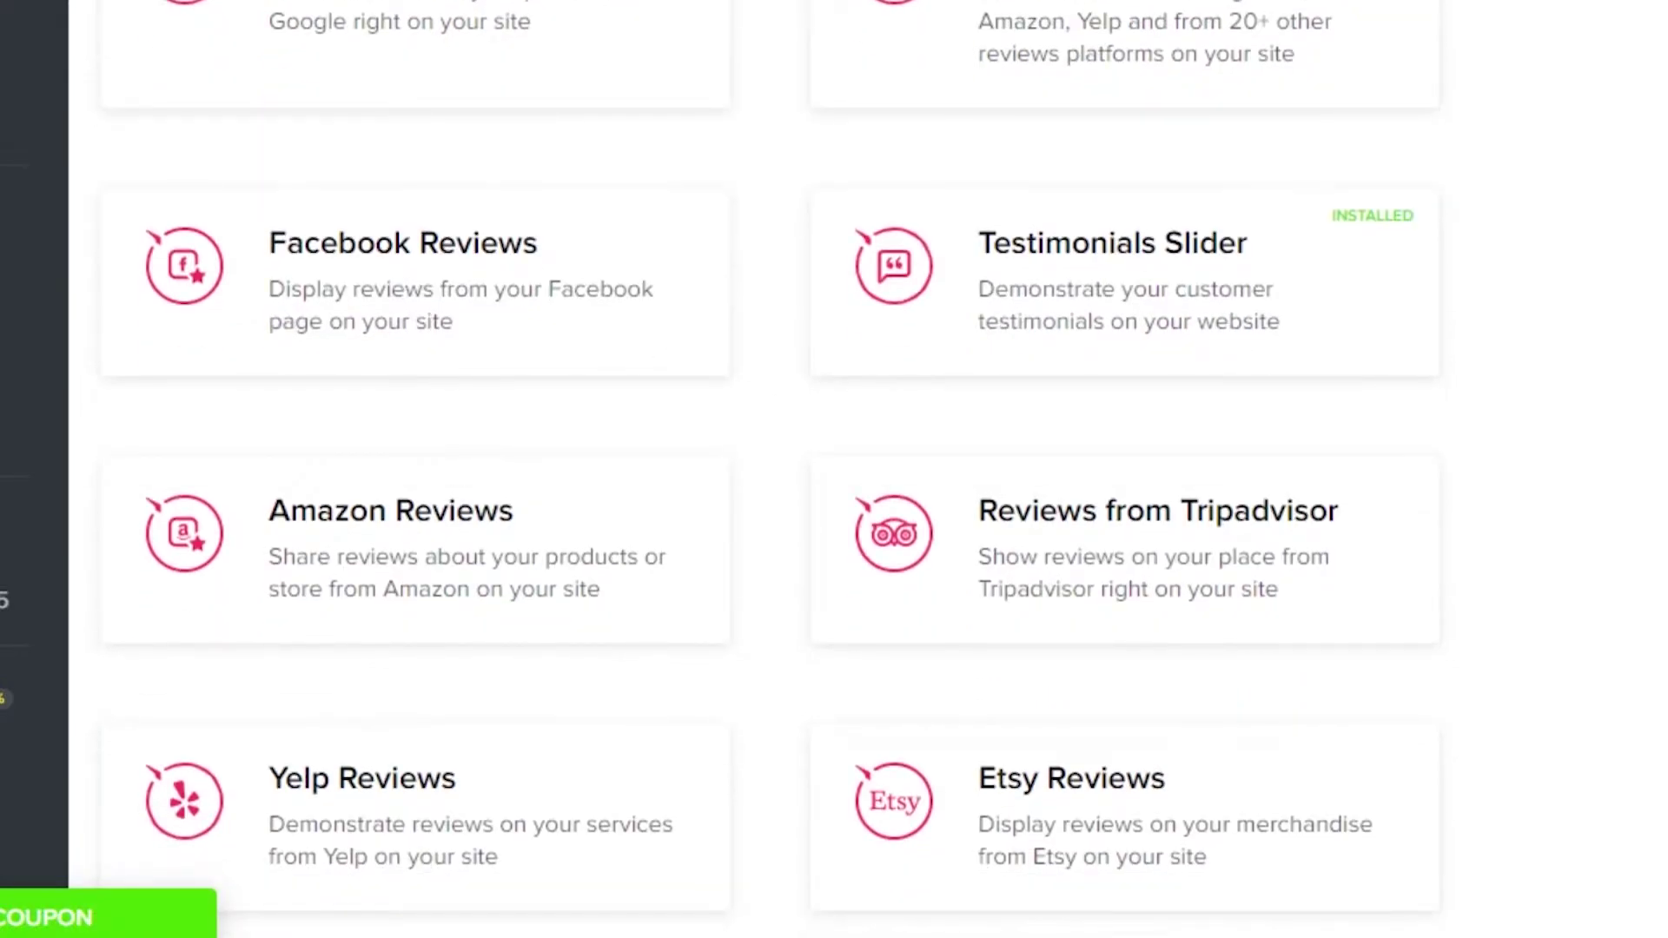
{"action": "scroll", "coordinate": [771, 467], "scroll_direction": "down", "scroll_amount": 3}
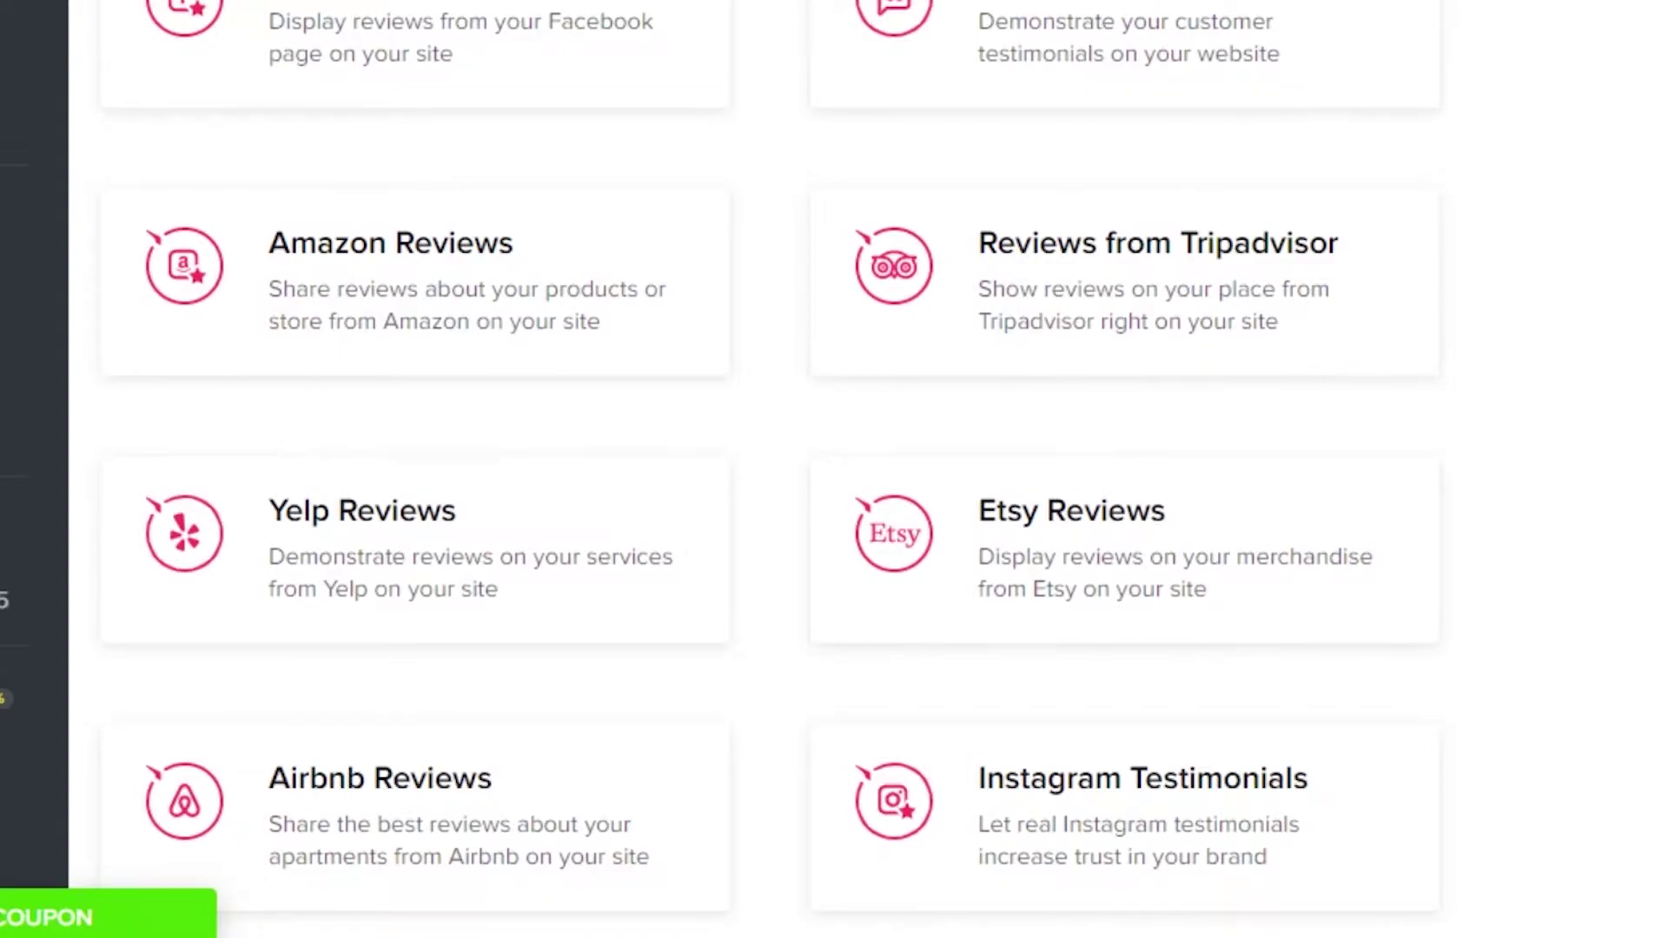
{"action": "scroll", "coordinate": [1152, 171], "scroll_direction": "down", "scroll_amount": 2}
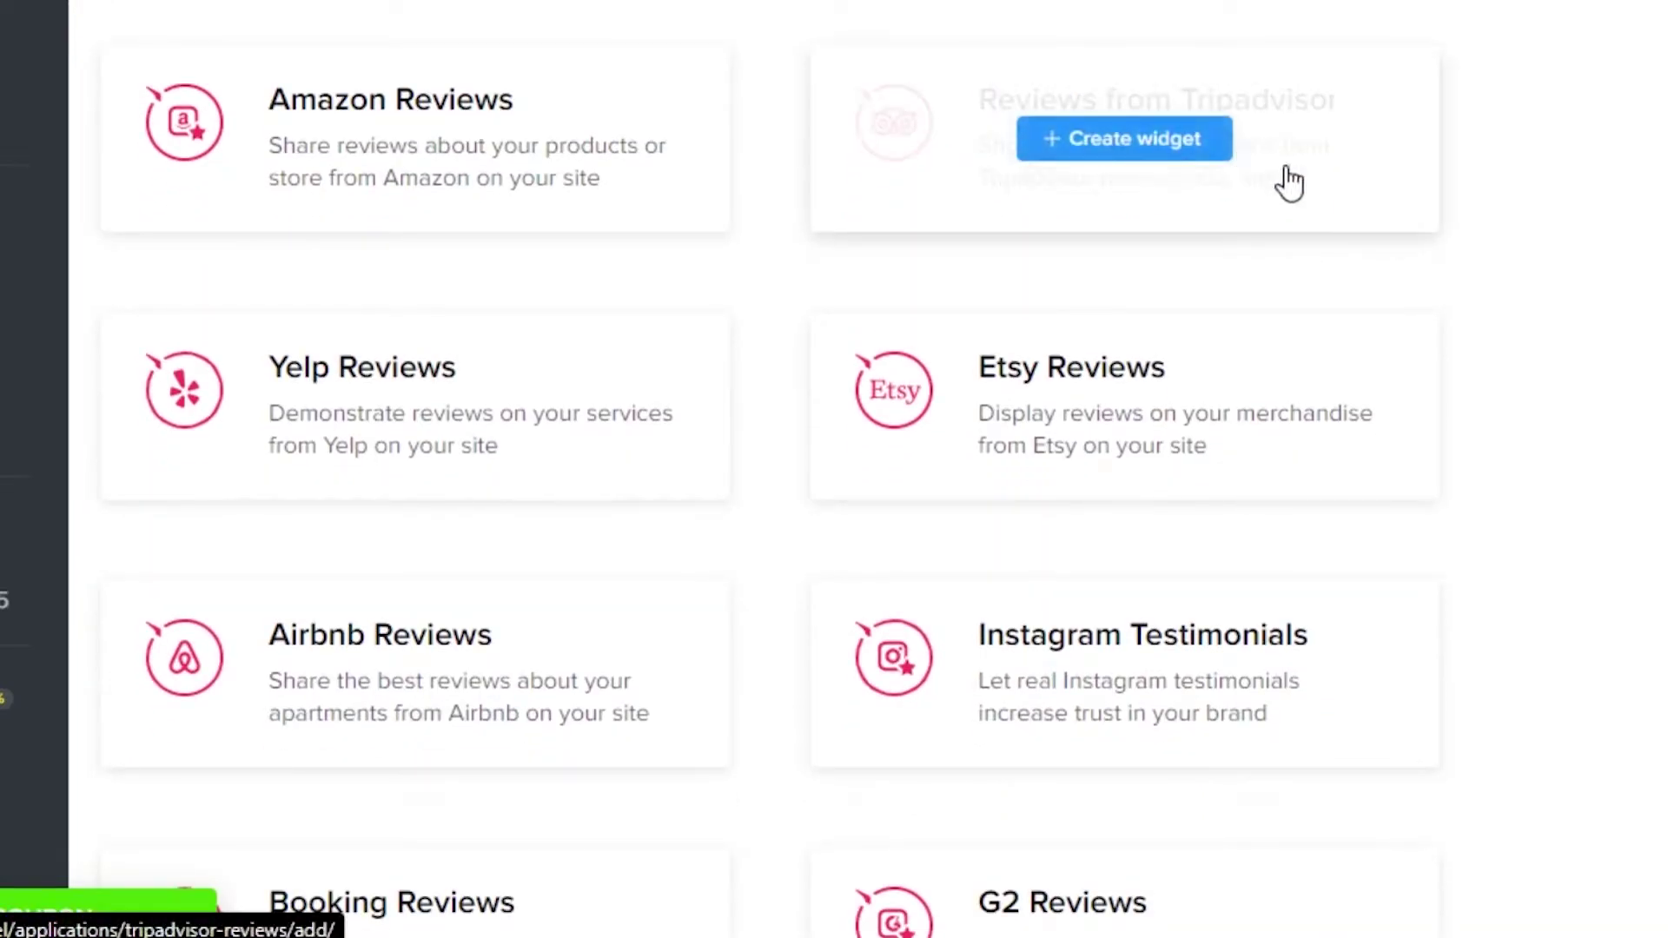
{"action": "scroll", "coordinate": [1210, 374], "scroll_direction": "down", "scroll_amount": 3}
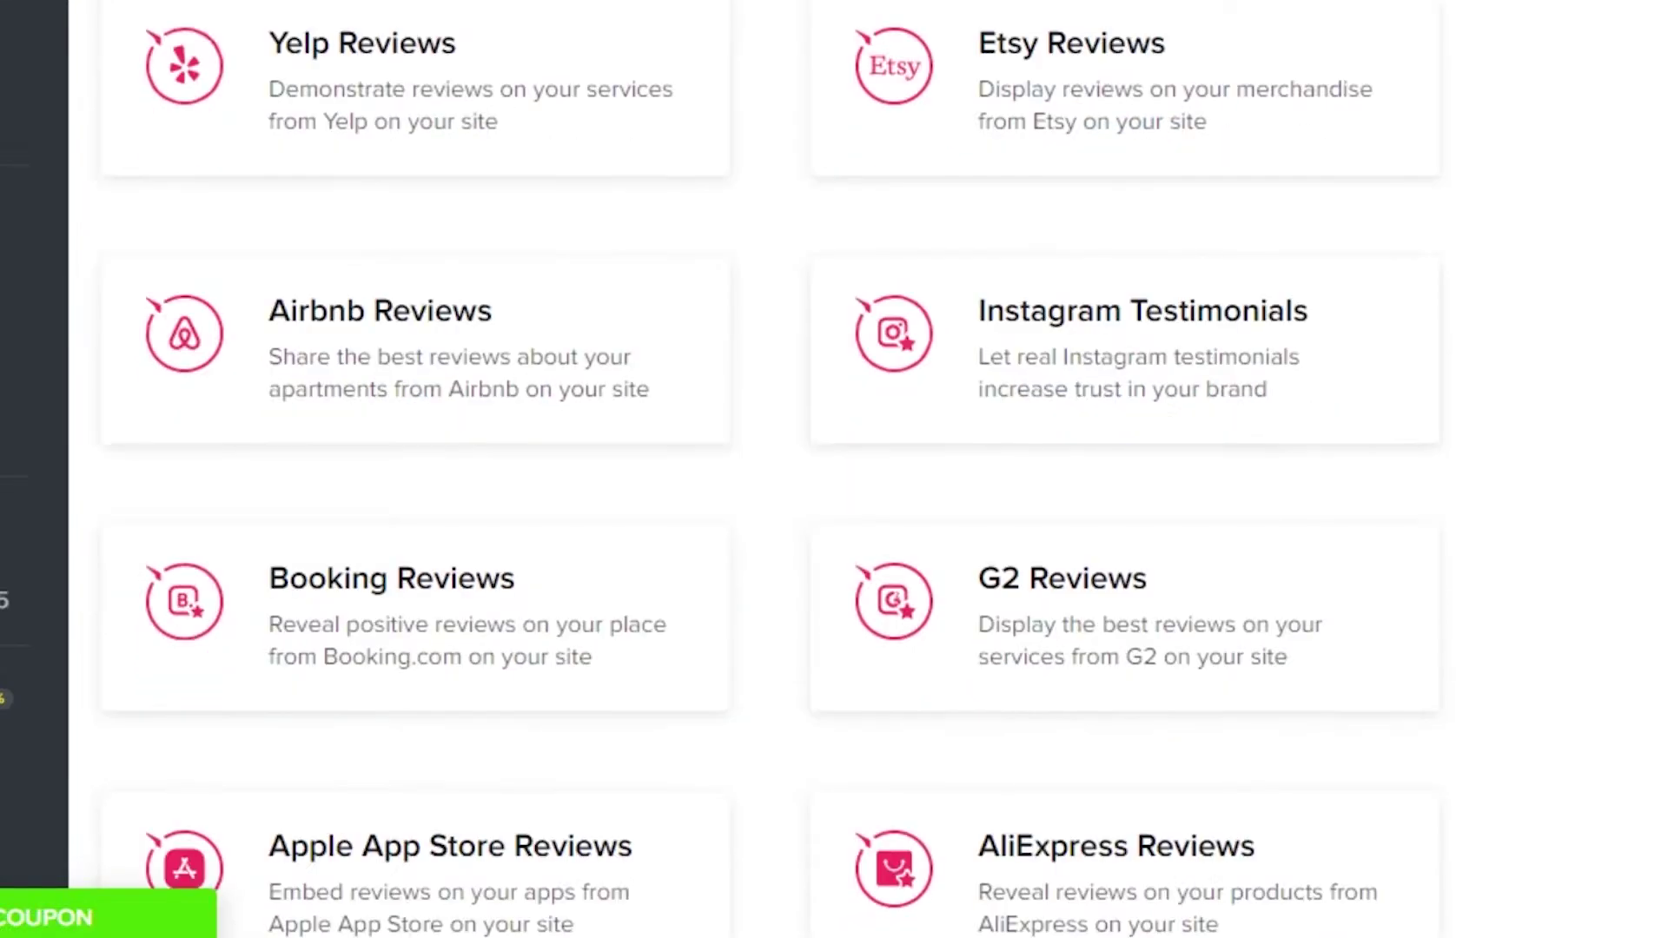
{"action": "scroll", "coordinate": [770, 466], "scroll_direction": "down", "scroll_amount": 14}
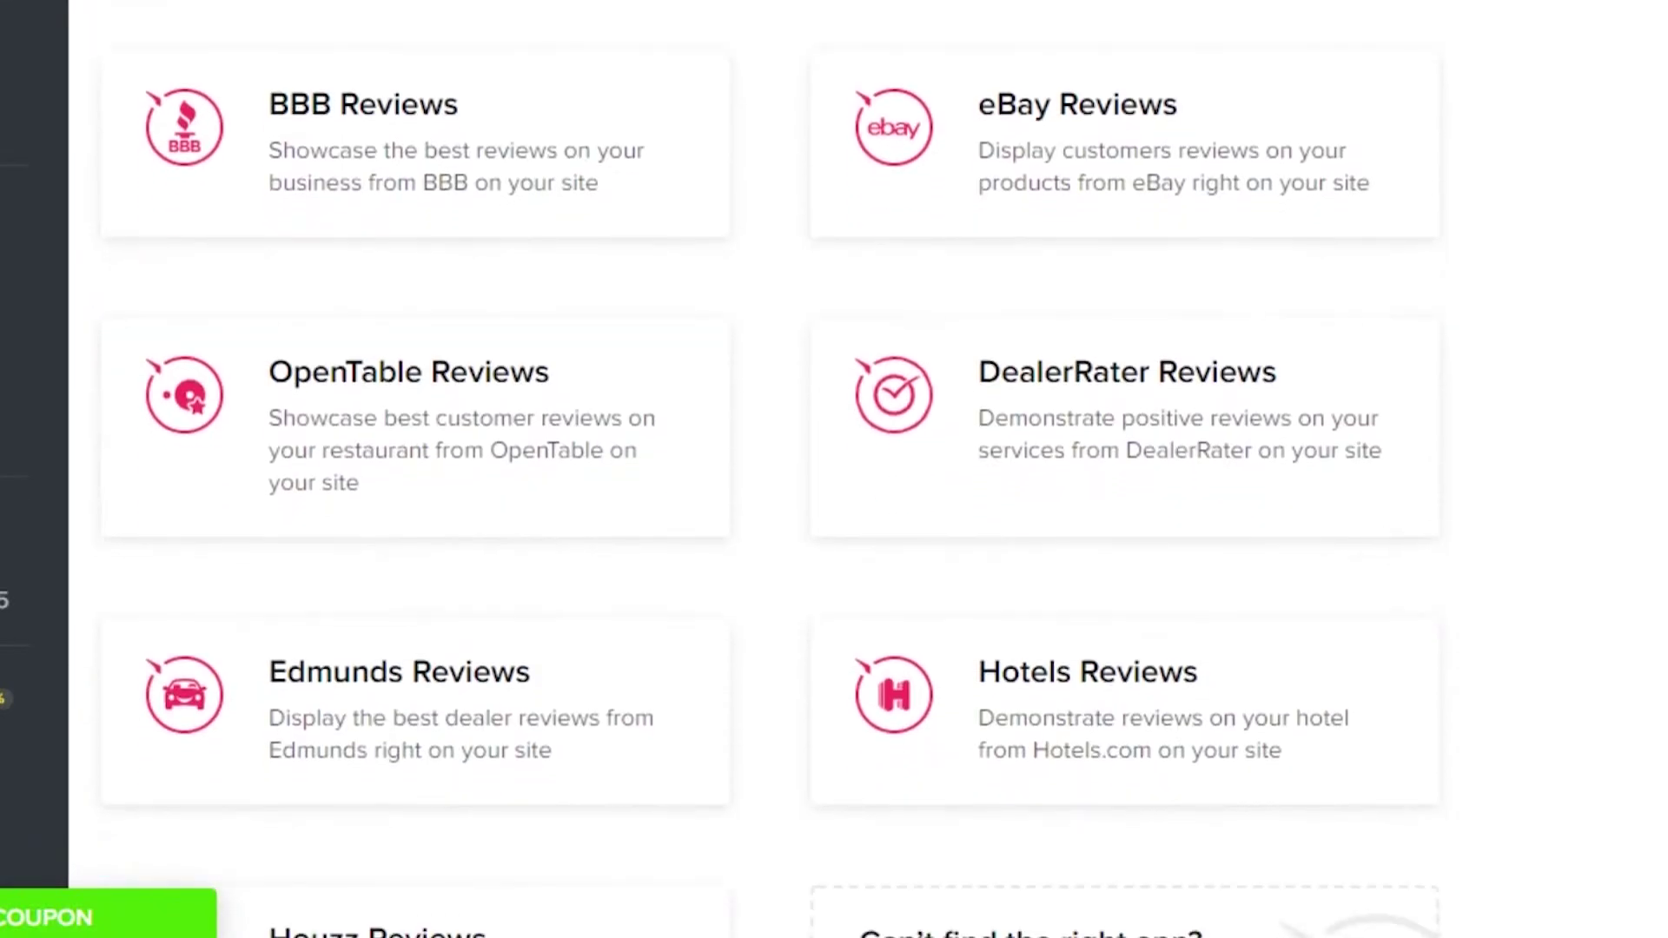
{"action": "scroll", "coordinate": [770, 467], "scroll_direction": "up", "scroll_amount": 20}
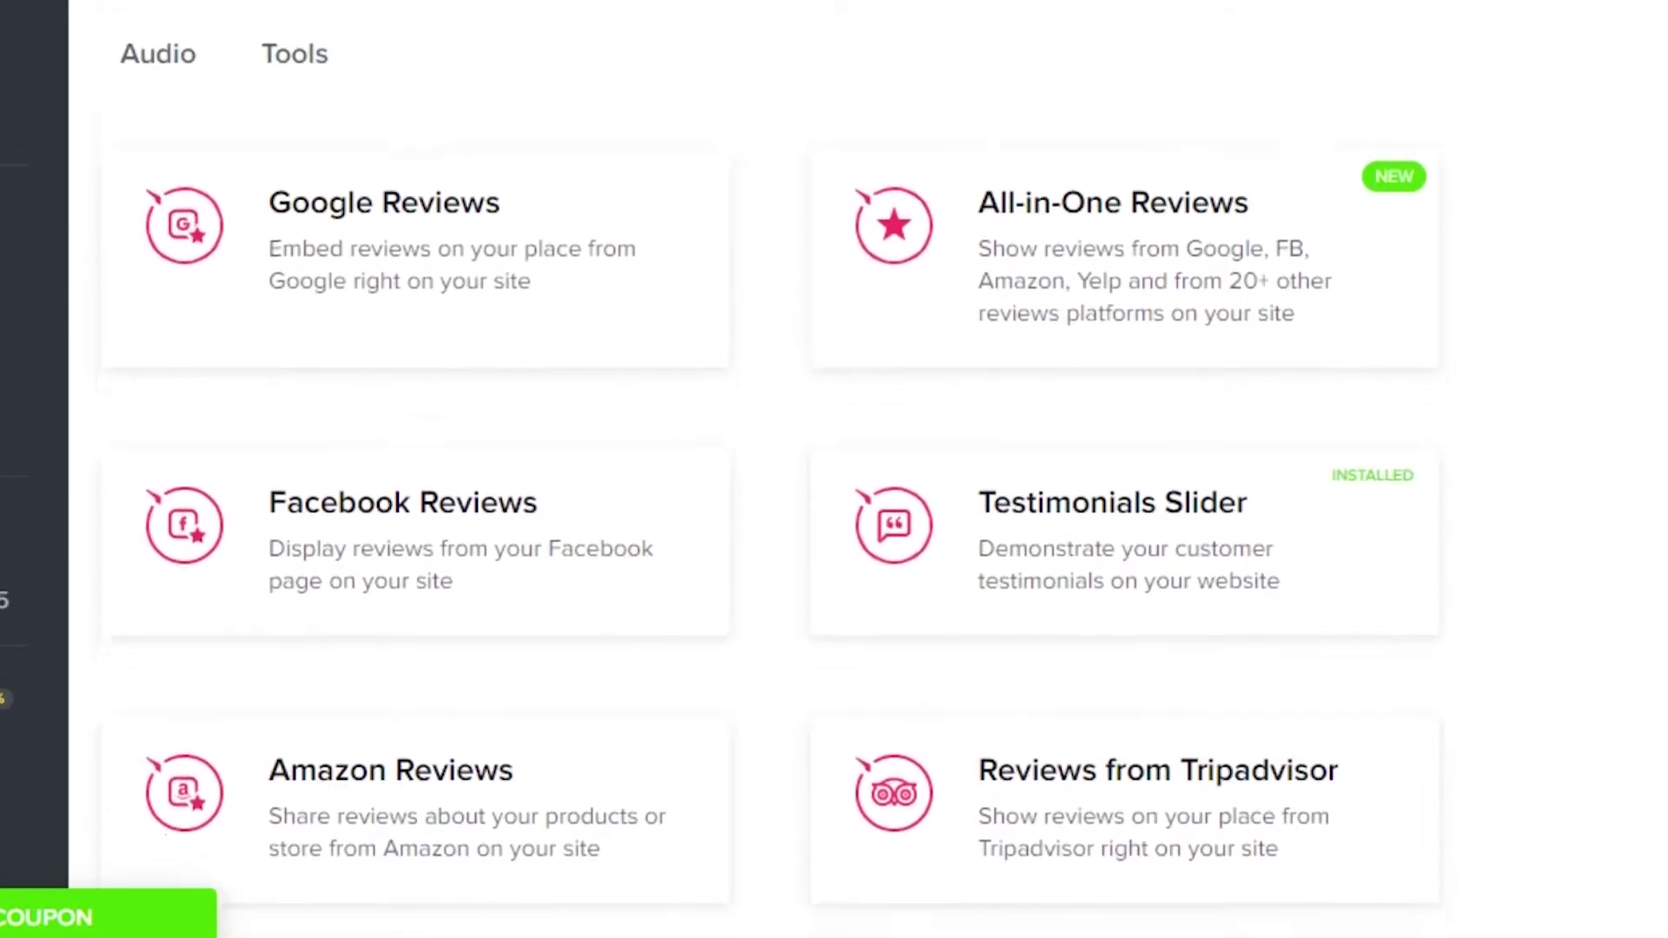
{"action": "scroll", "coordinate": [886, 465], "scroll_direction": "down", "scroll_amount": 1}
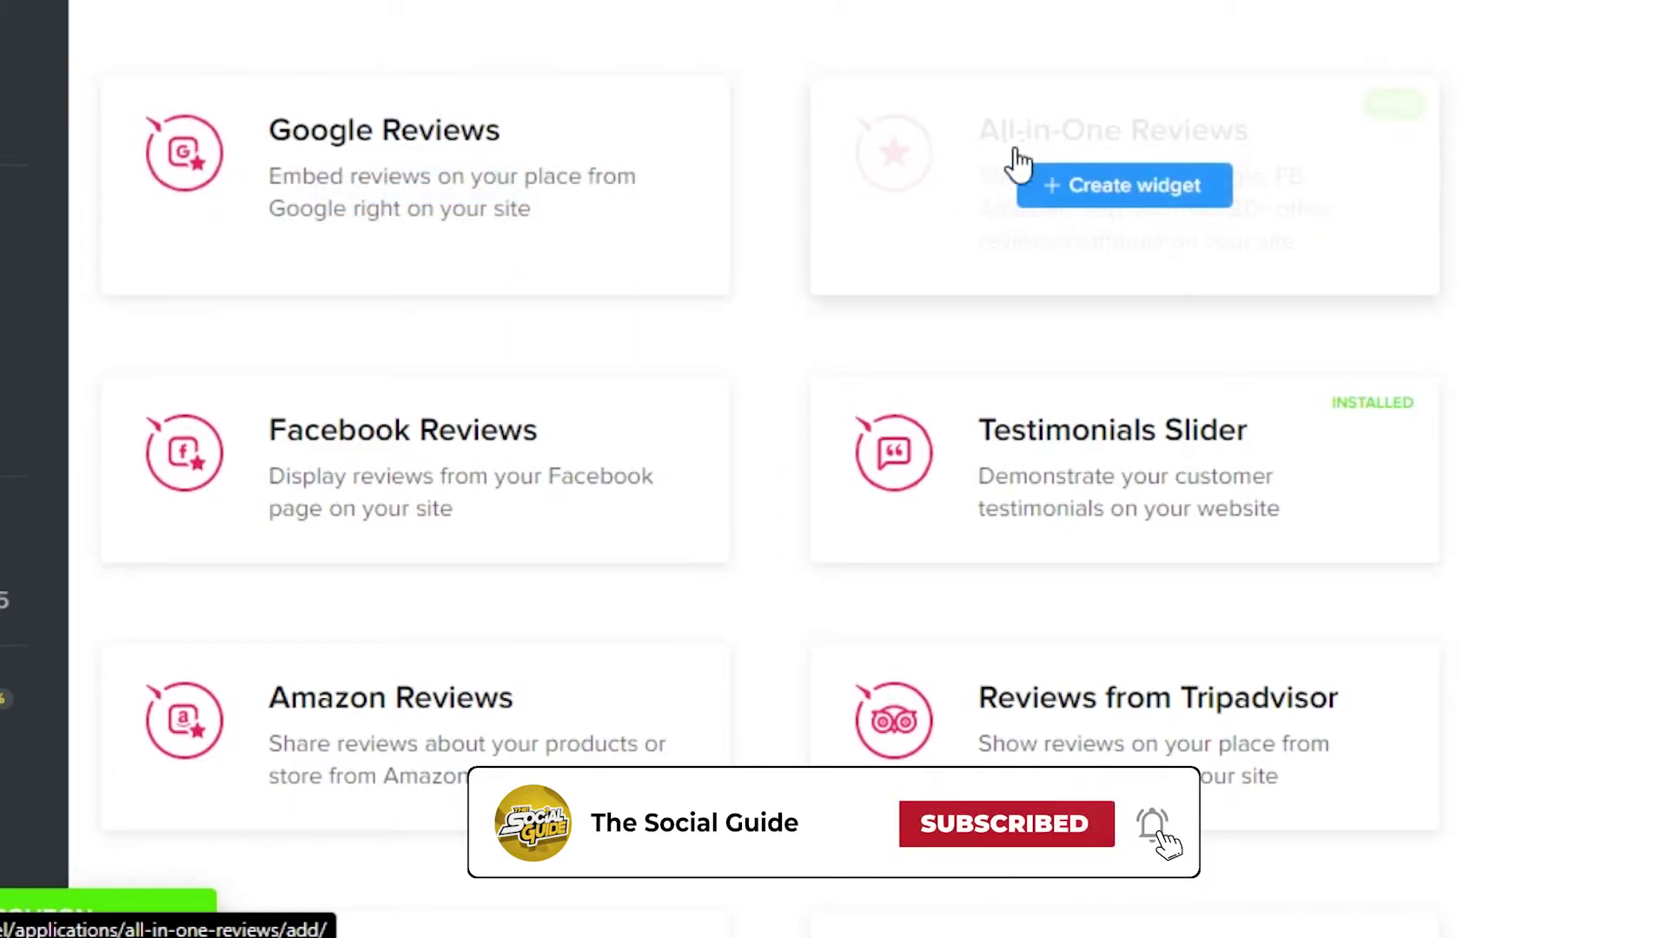
Step: Create an All-in-One Reviews widget, preview Badge, Slider, Masonry and List, then pick Simple Carousel
{"action": "left_click", "coordinate": [1125, 185]}
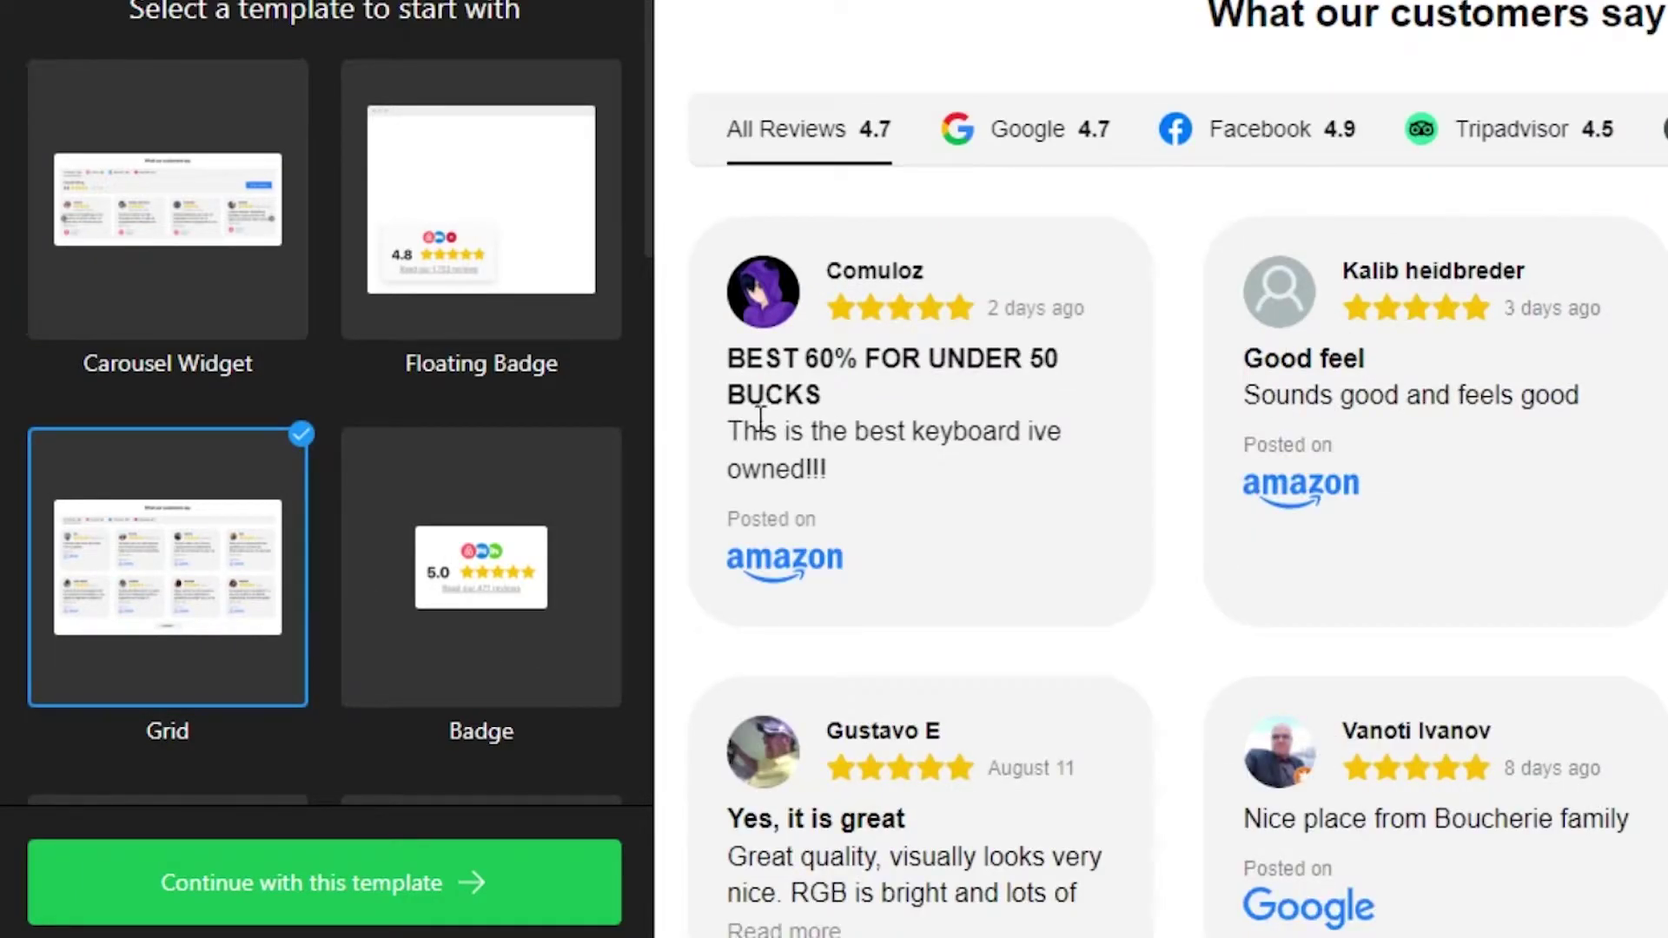
{"action": "left_click", "coordinate": [466, 666]}
{"action": "scroll", "coordinate": [577, 410], "scroll_direction": "down", "scroll_amount": 6}
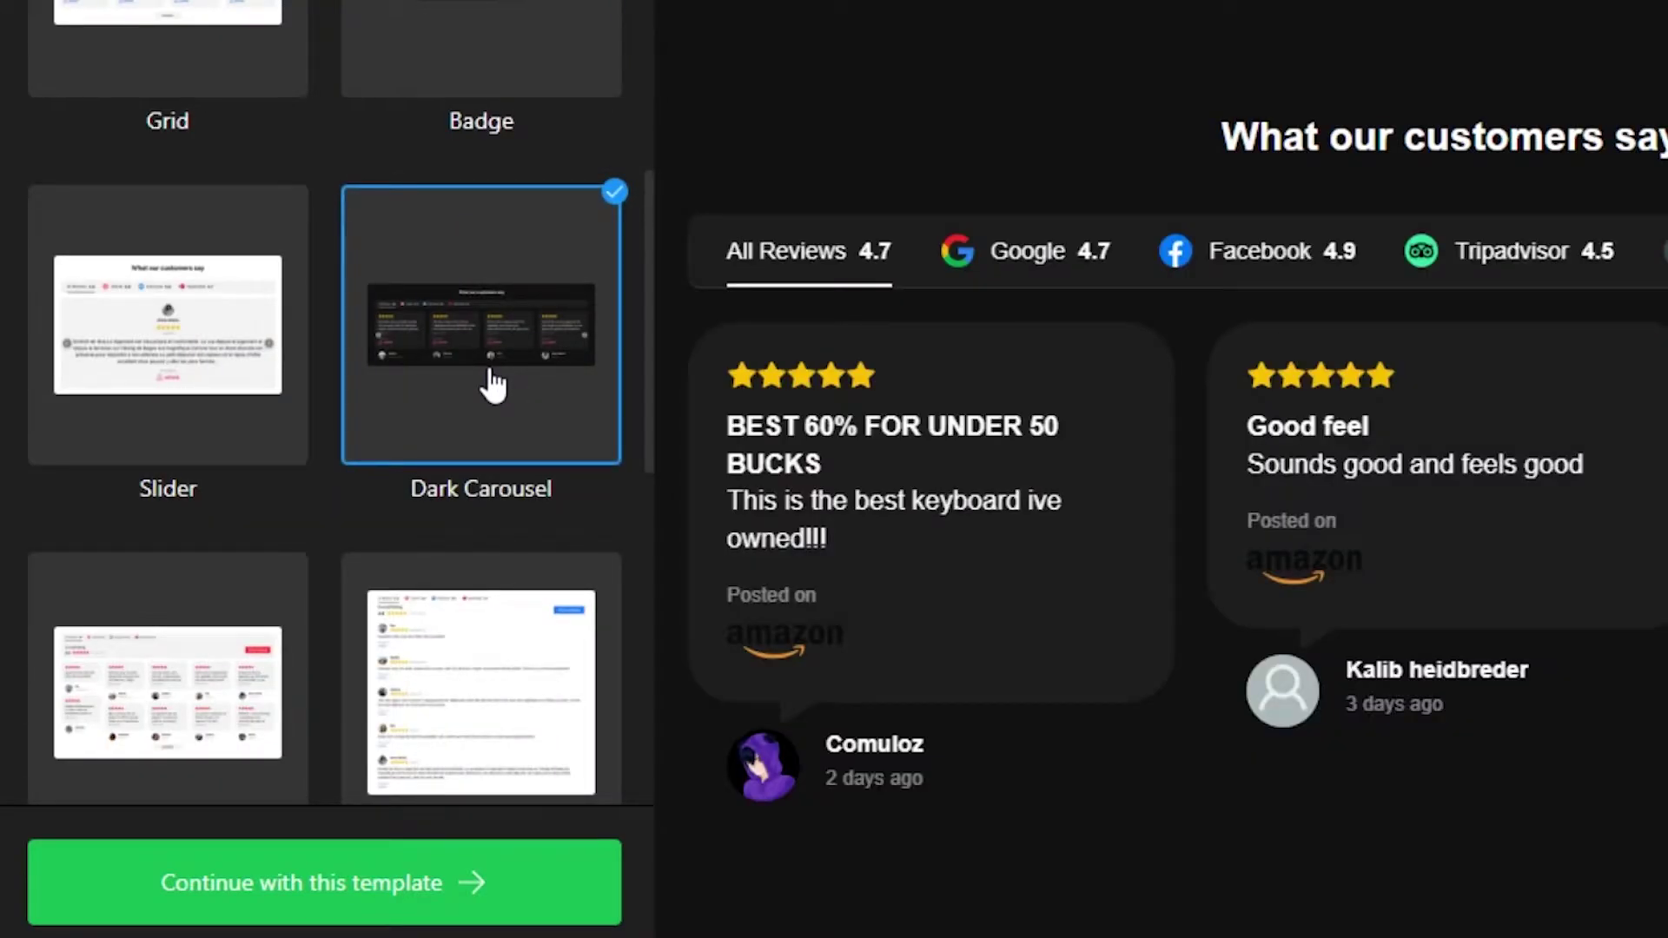
{"action": "left_click", "coordinate": [173, 491]}
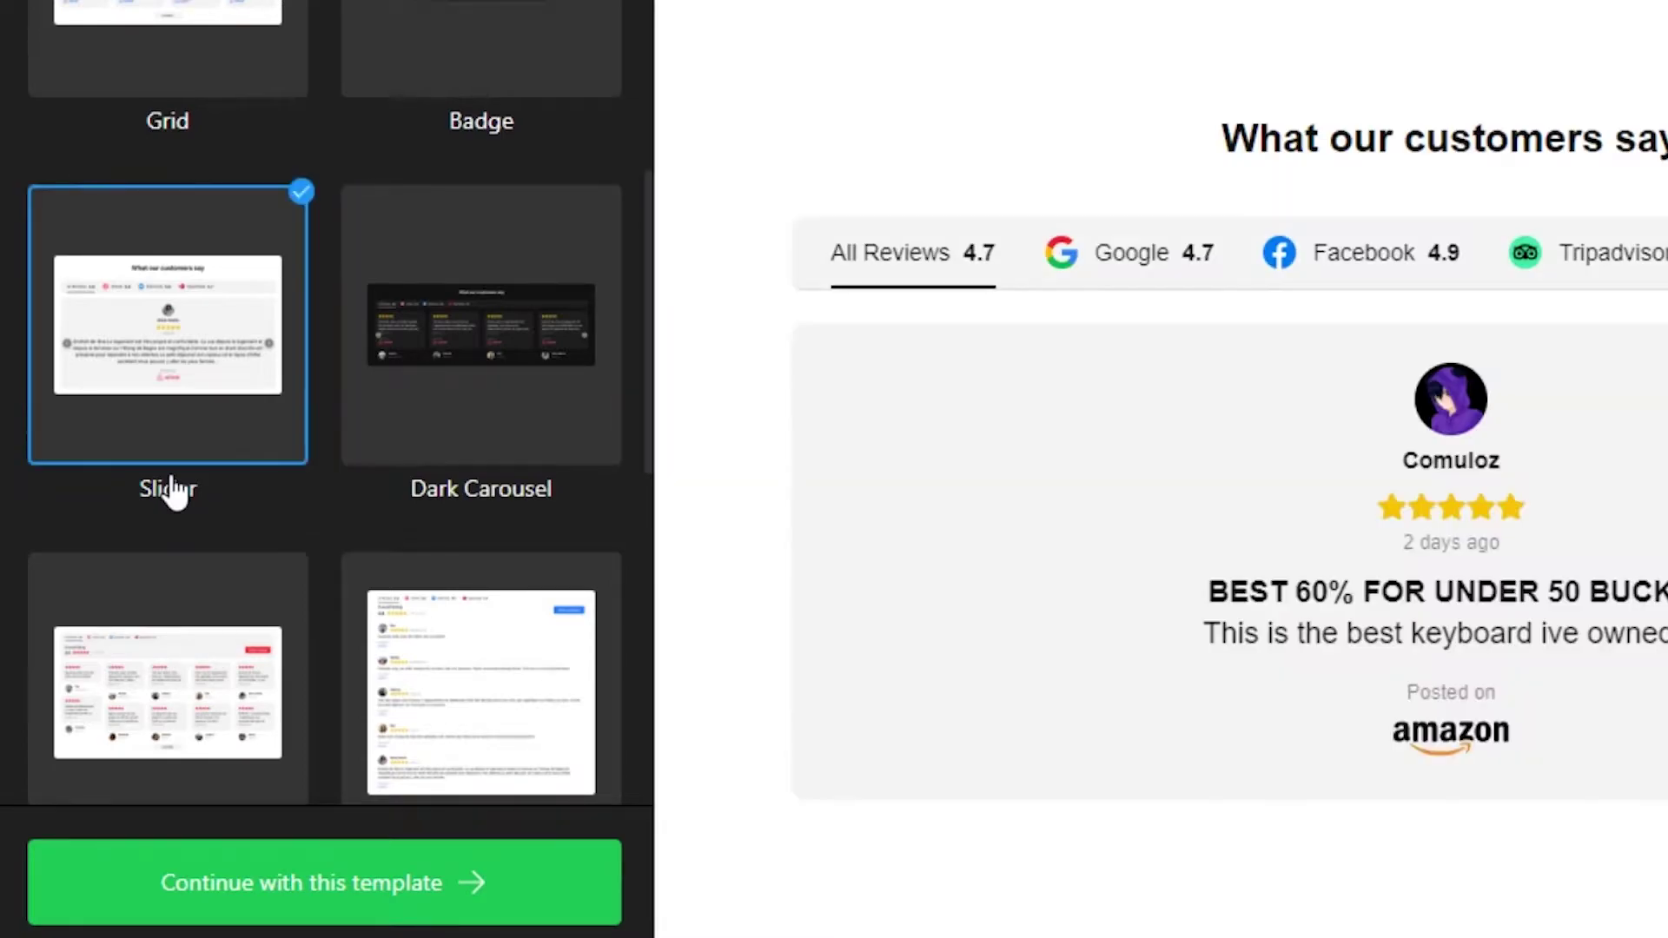
{"action": "left_click", "coordinate": [183, 701]}
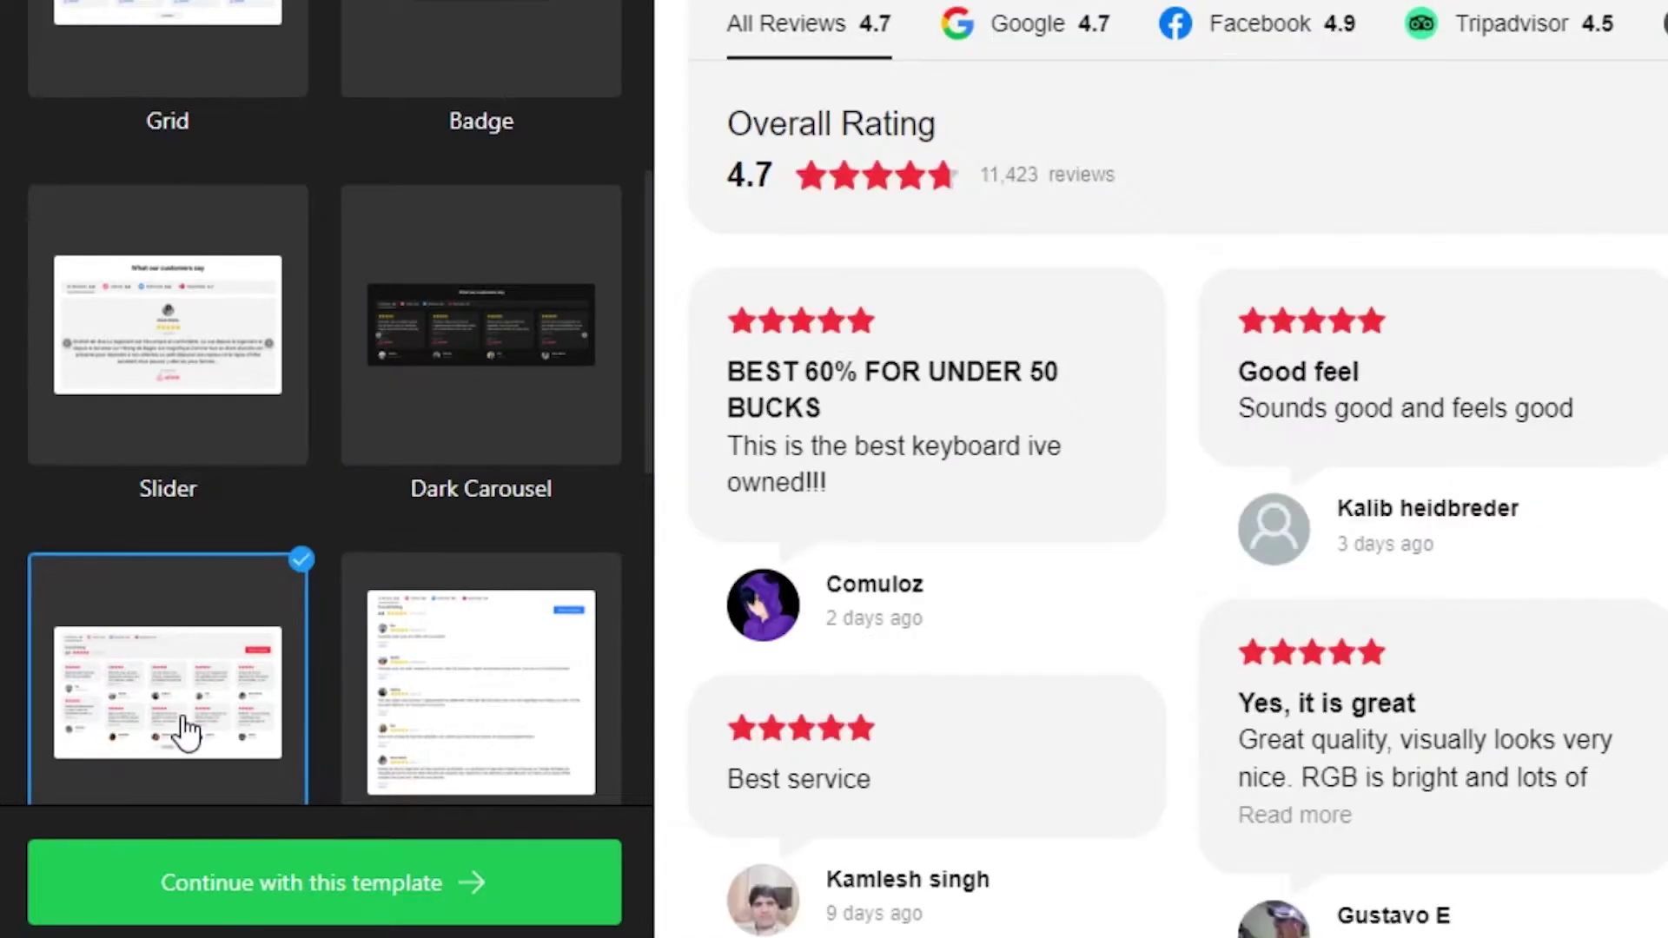
{"action": "scroll", "coordinate": [638, 542], "scroll_direction": "down", "scroll_amount": 6}
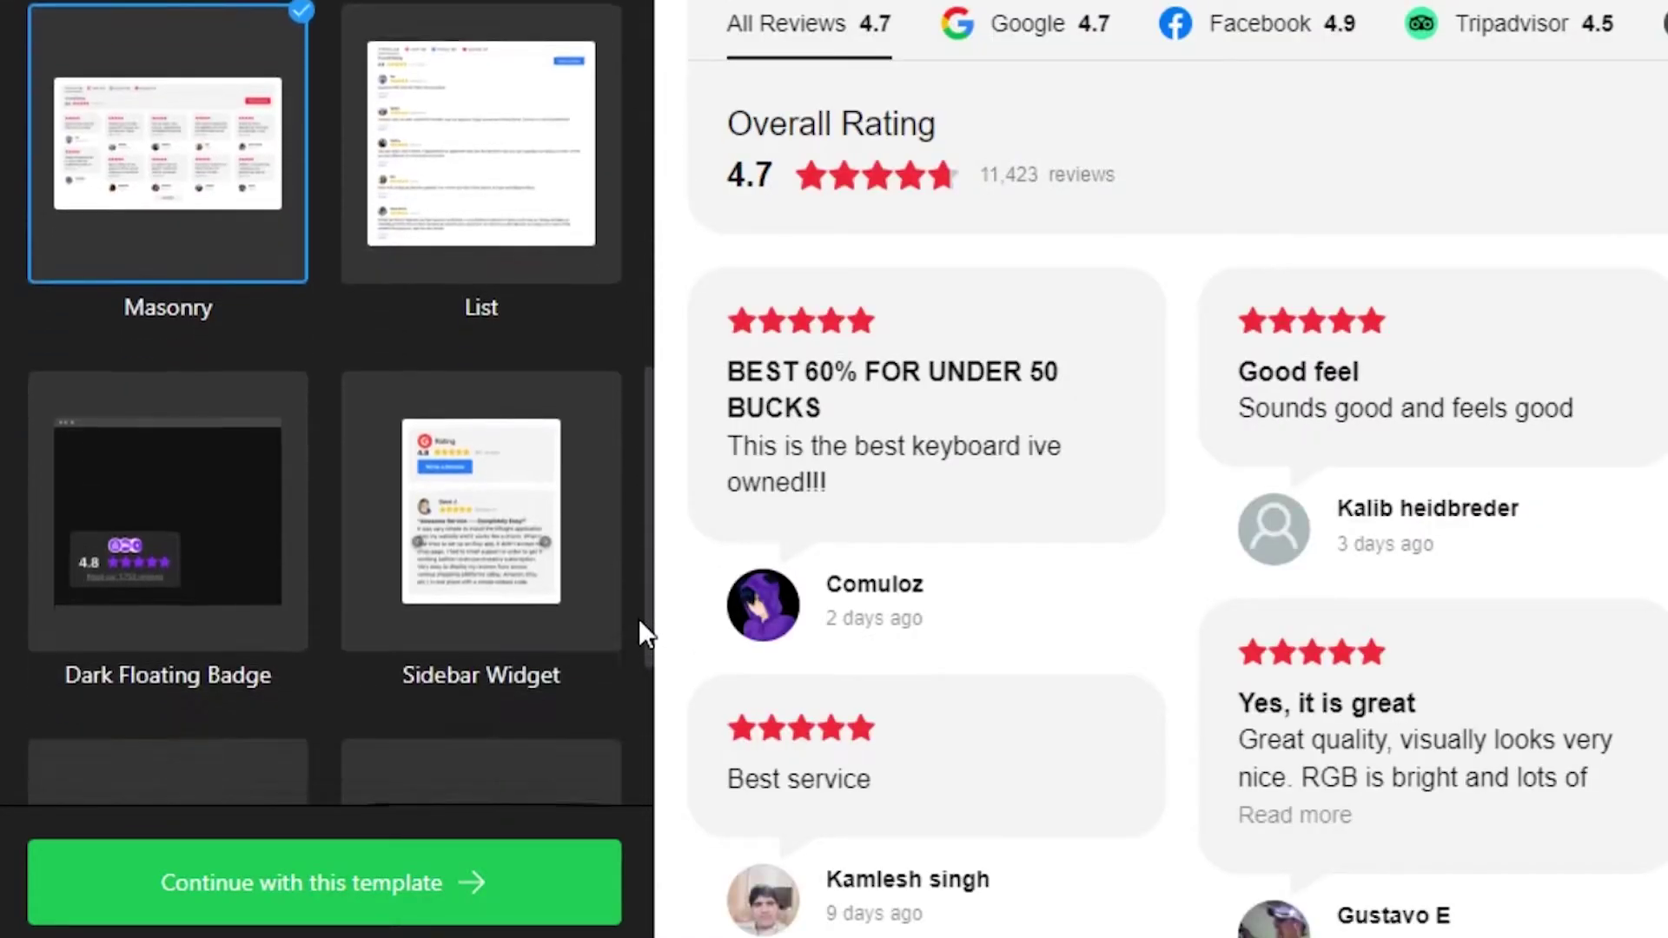
{"action": "scroll", "coordinate": [643, 599], "scroll_direction": "up", "scroll_amount": 2}
{"action": "left_click", "coordinate": [480, 369]}
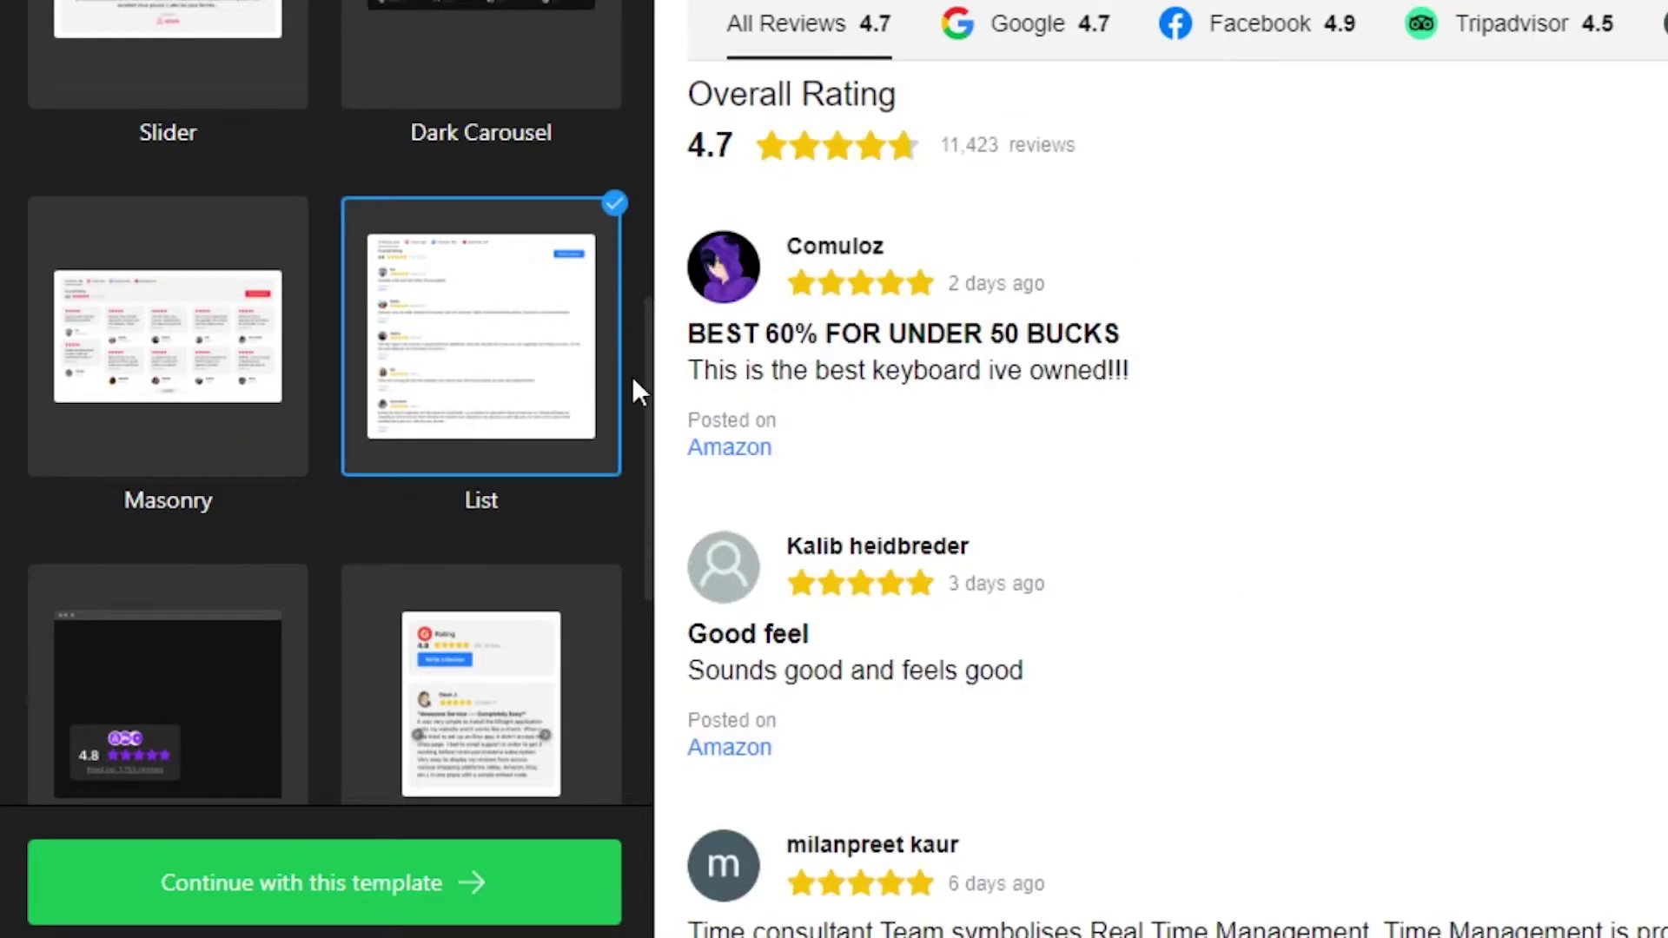
{"action": "scroll", "coordinate": [178, 619], "scroll_direction": "down", "scroll_amount": 6}
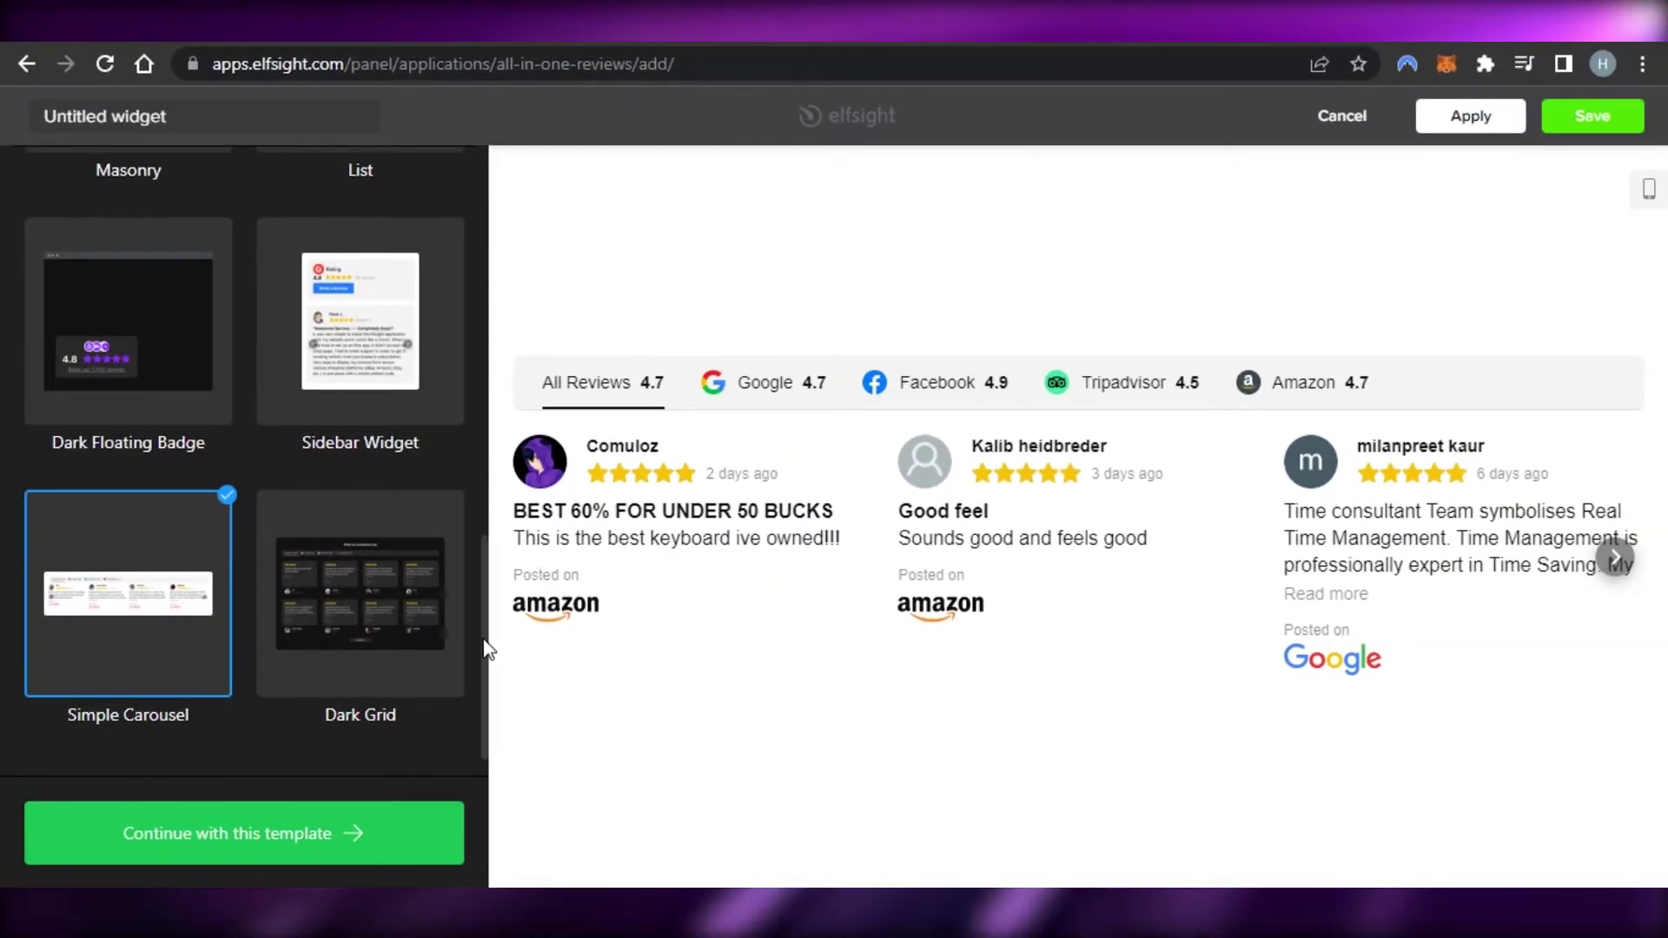
{"action": "left_click_drag", "start_coordinate": [487, 663], "coordinate": [510, 695]}
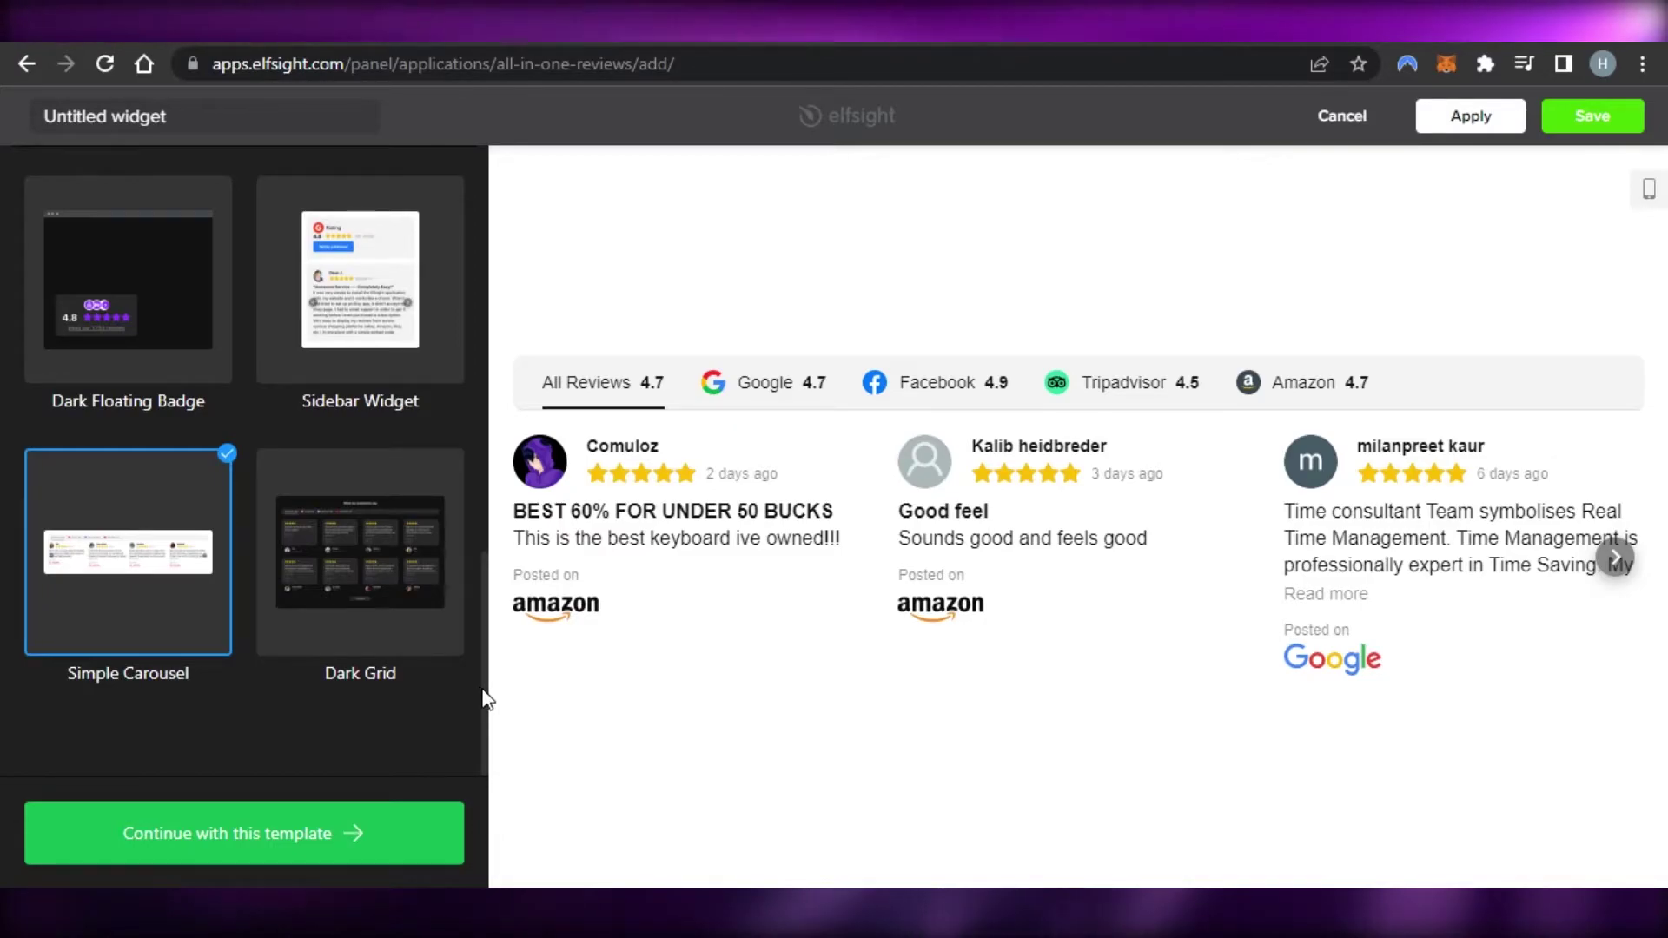
{"action": "left_click_drag", "start_coordinate": [486, 677], "coordinate": [488, 171]}
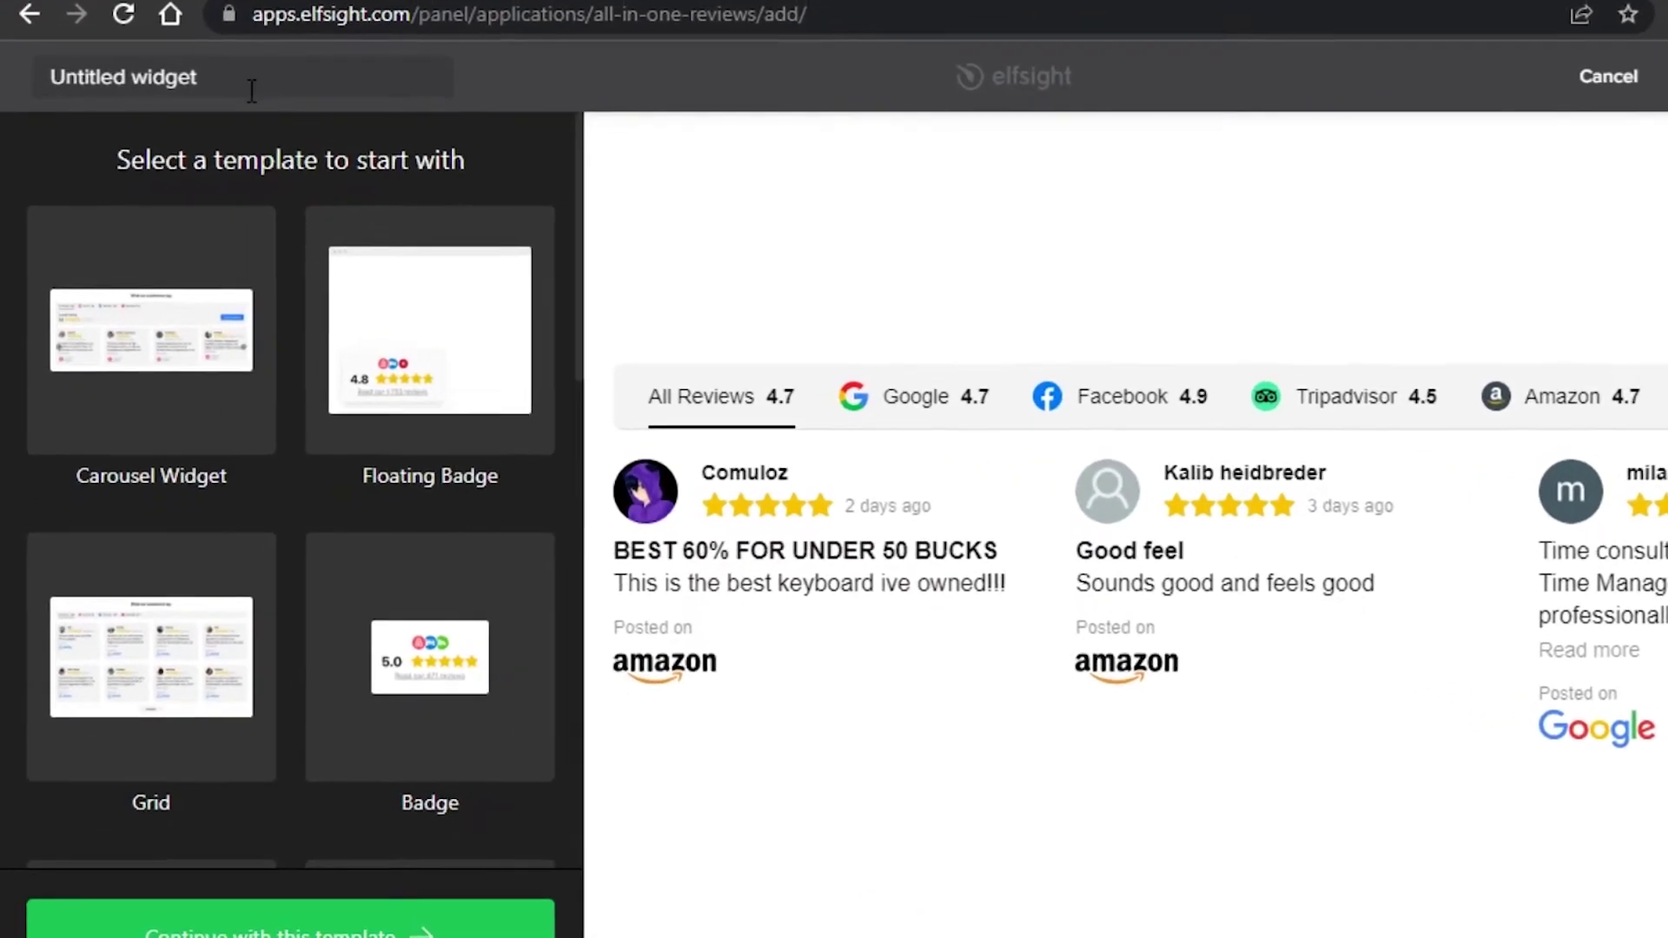
Step: Name the widget 'test', add it to a website, and review the Enterprise, Pro, Basic and Lite plans
{"action": "left_click", "coordinate": [210, 127]}
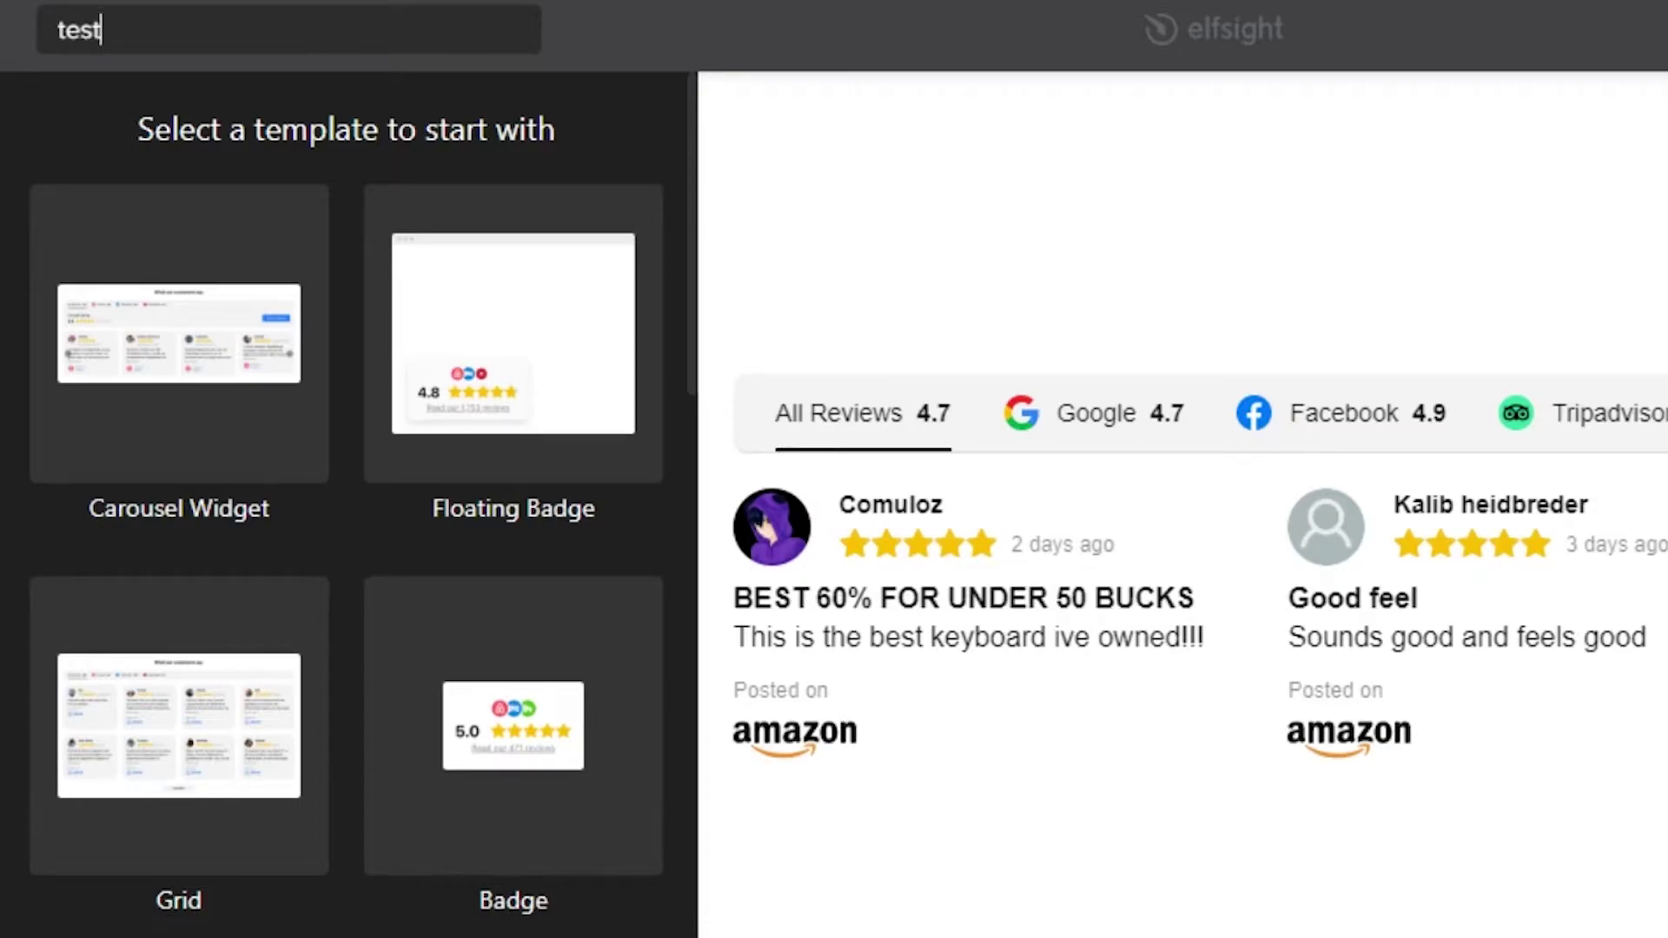
{"action": "key", "text": "Return"}
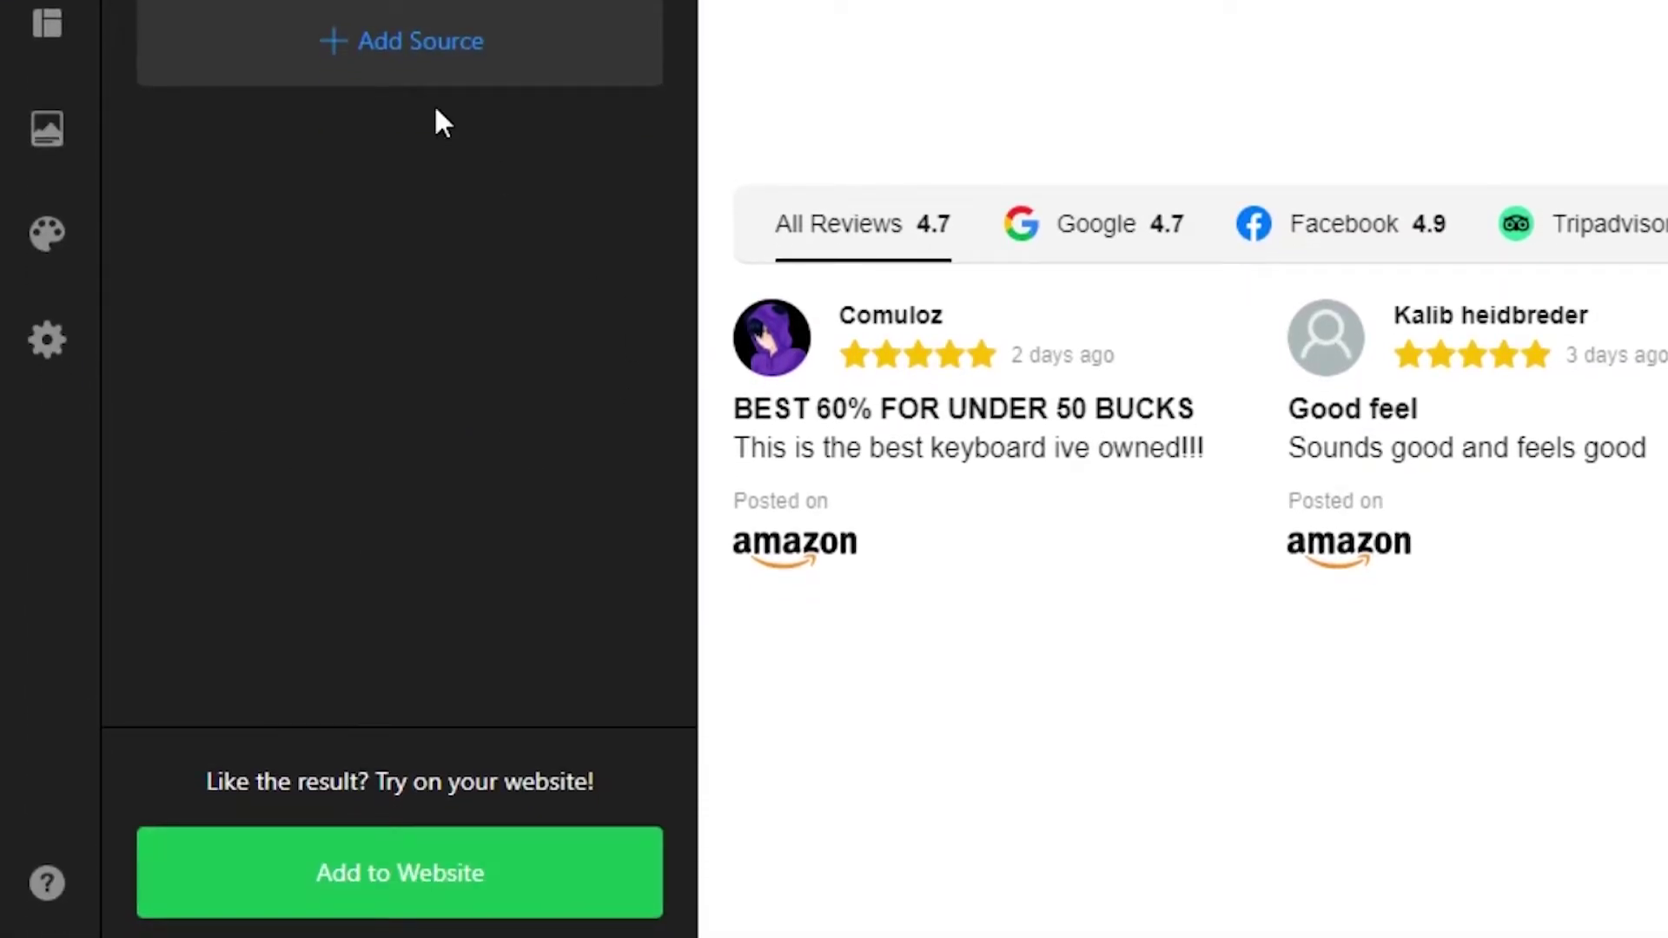
{"action": "left_click", "coordinate": [375, 904]}
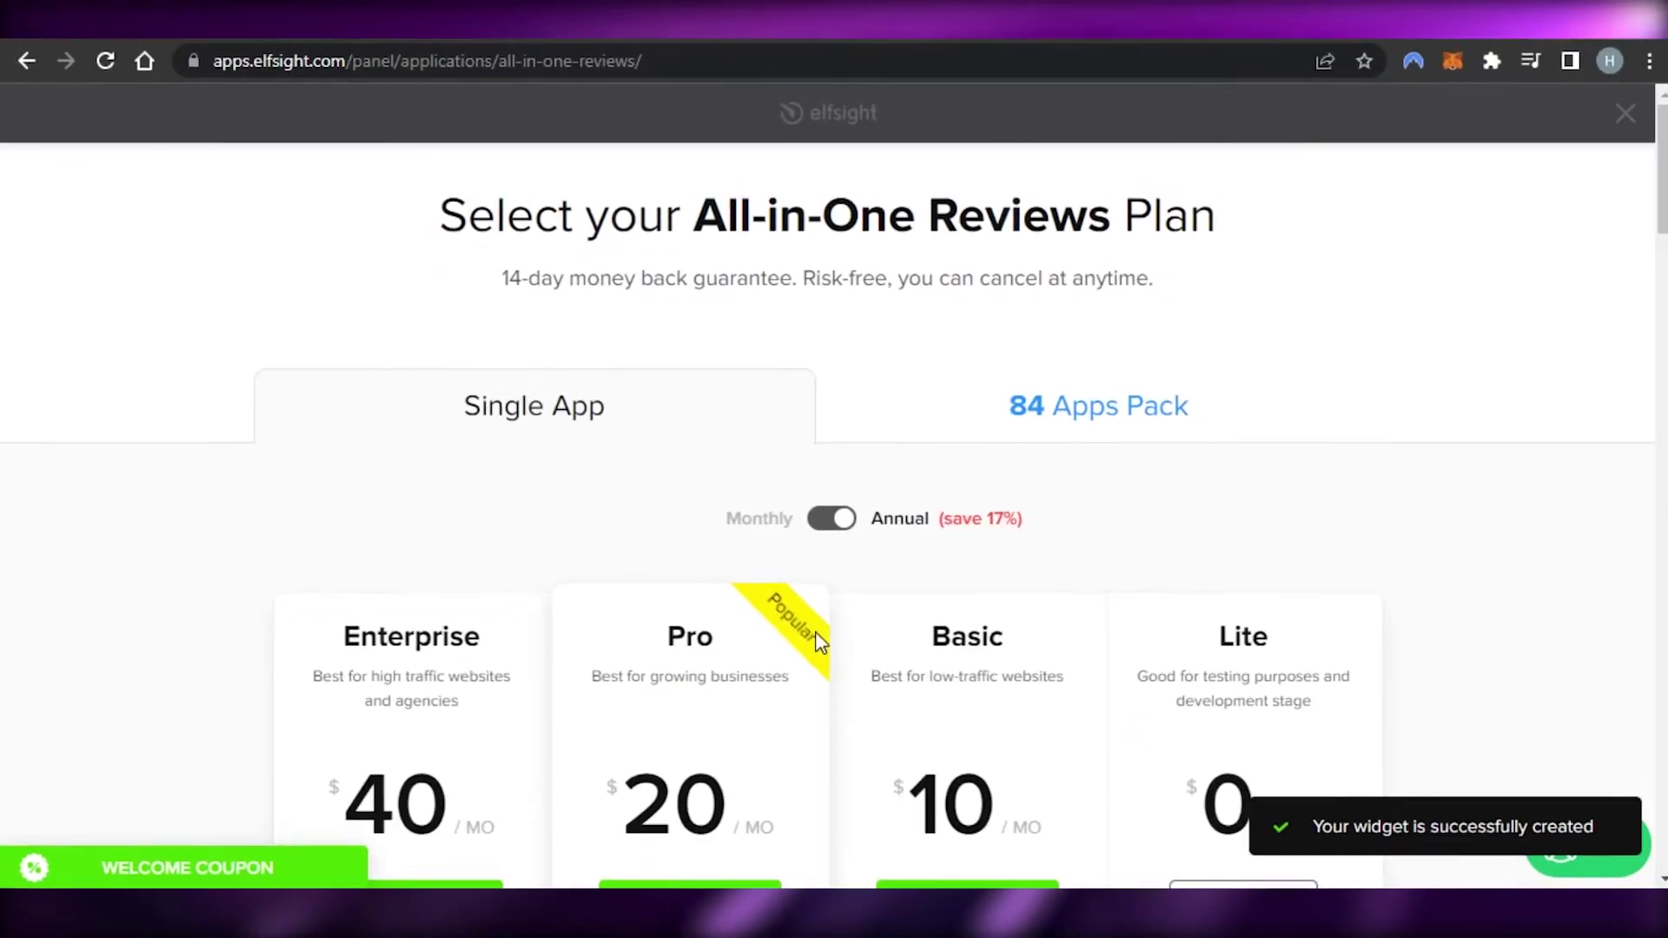
{"action": "scroll", "coordinate": [834, 487], "scroll_direction": "down", "scroll_amount": 4}
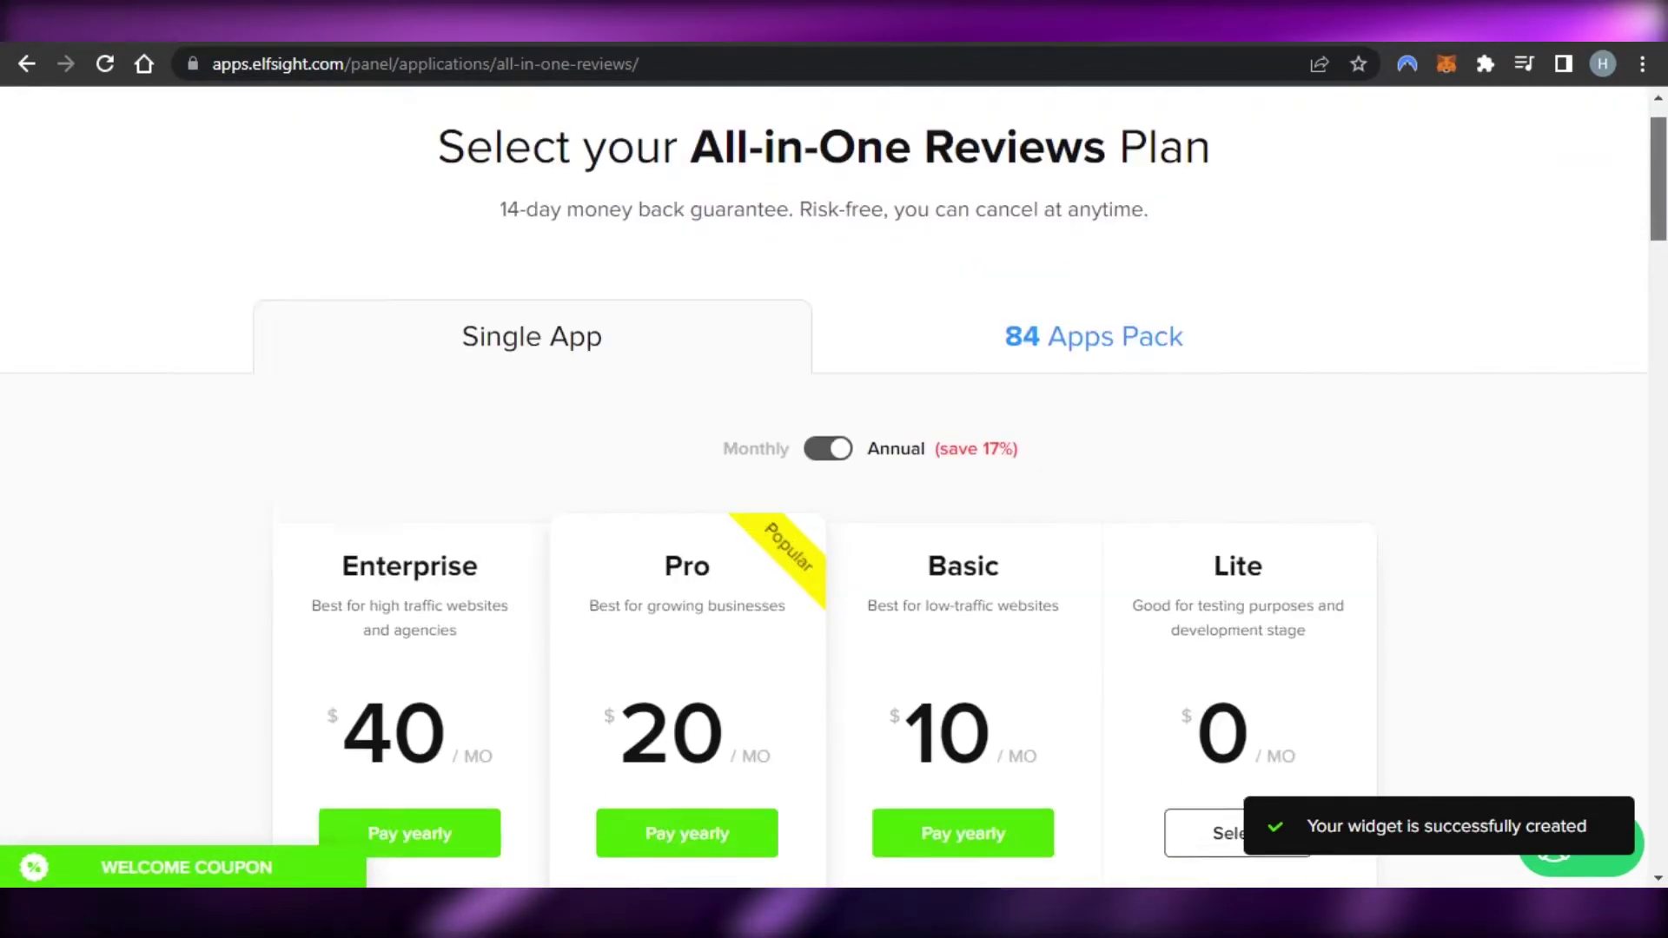
{"action": "scroll", "coordinate": [1152, 391], "scroll_direction": "down", "scroll_amount": 2}
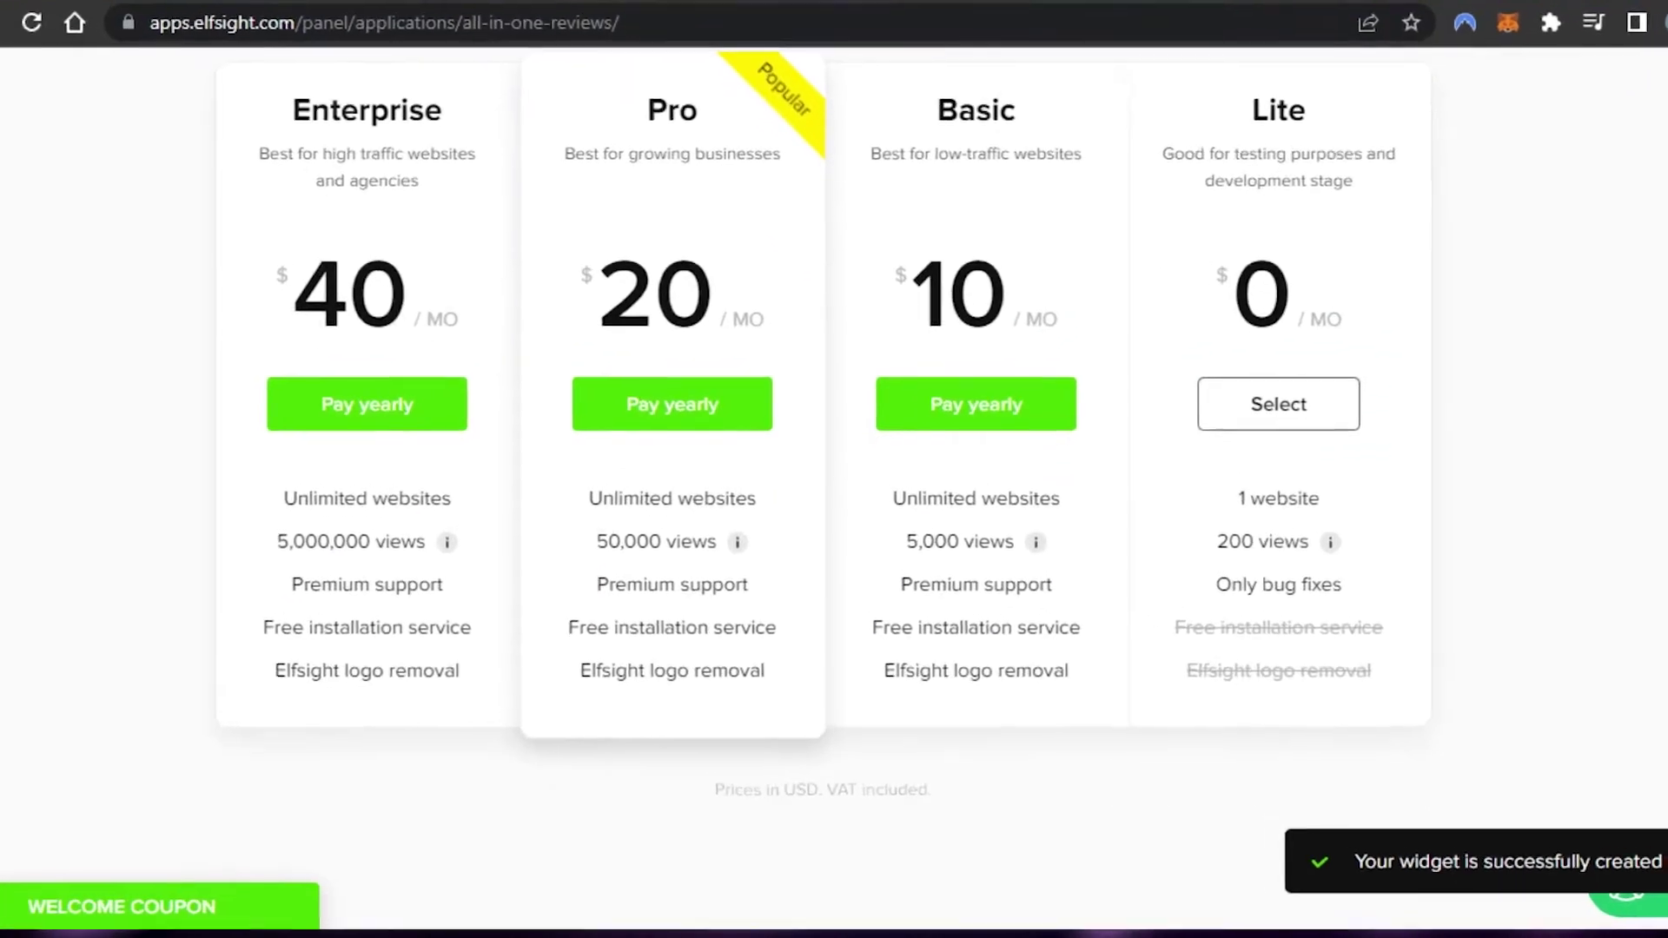
{"action": "scroll", "coordinate": [1153, 391], "scroll_direction": "up", "scroll_amount": 2}
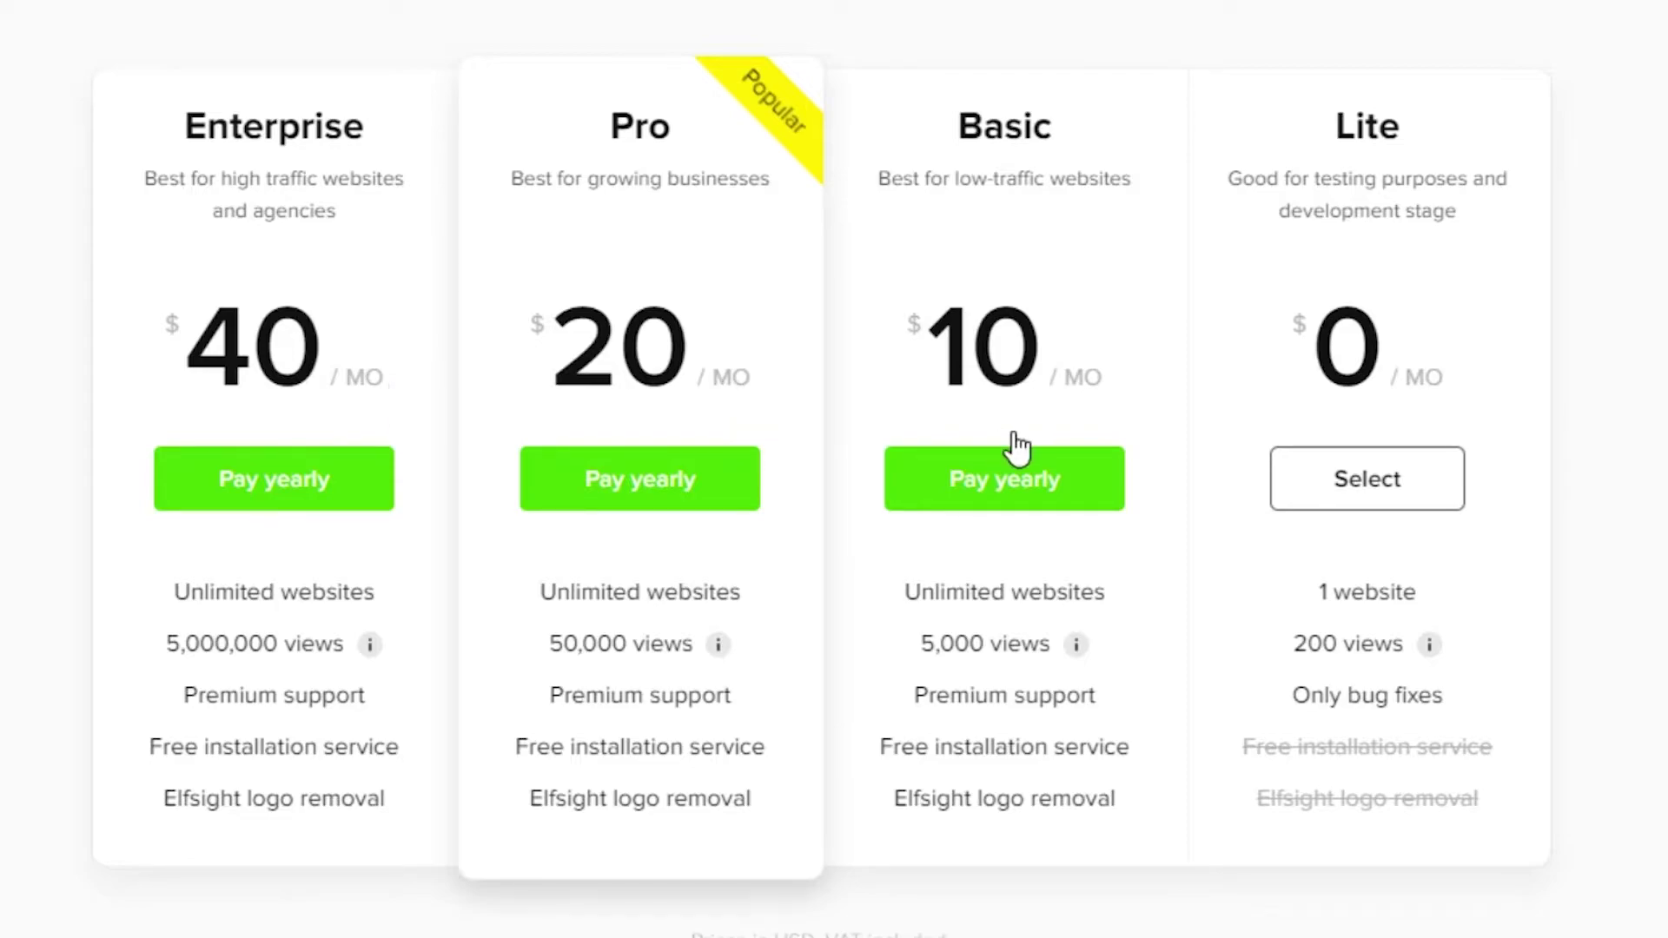
Step: Choose the free Lite plan and copy the widget's embed code from the Add the widget dialog
{"action": "left_click", "coordinate": [1345, 477]}
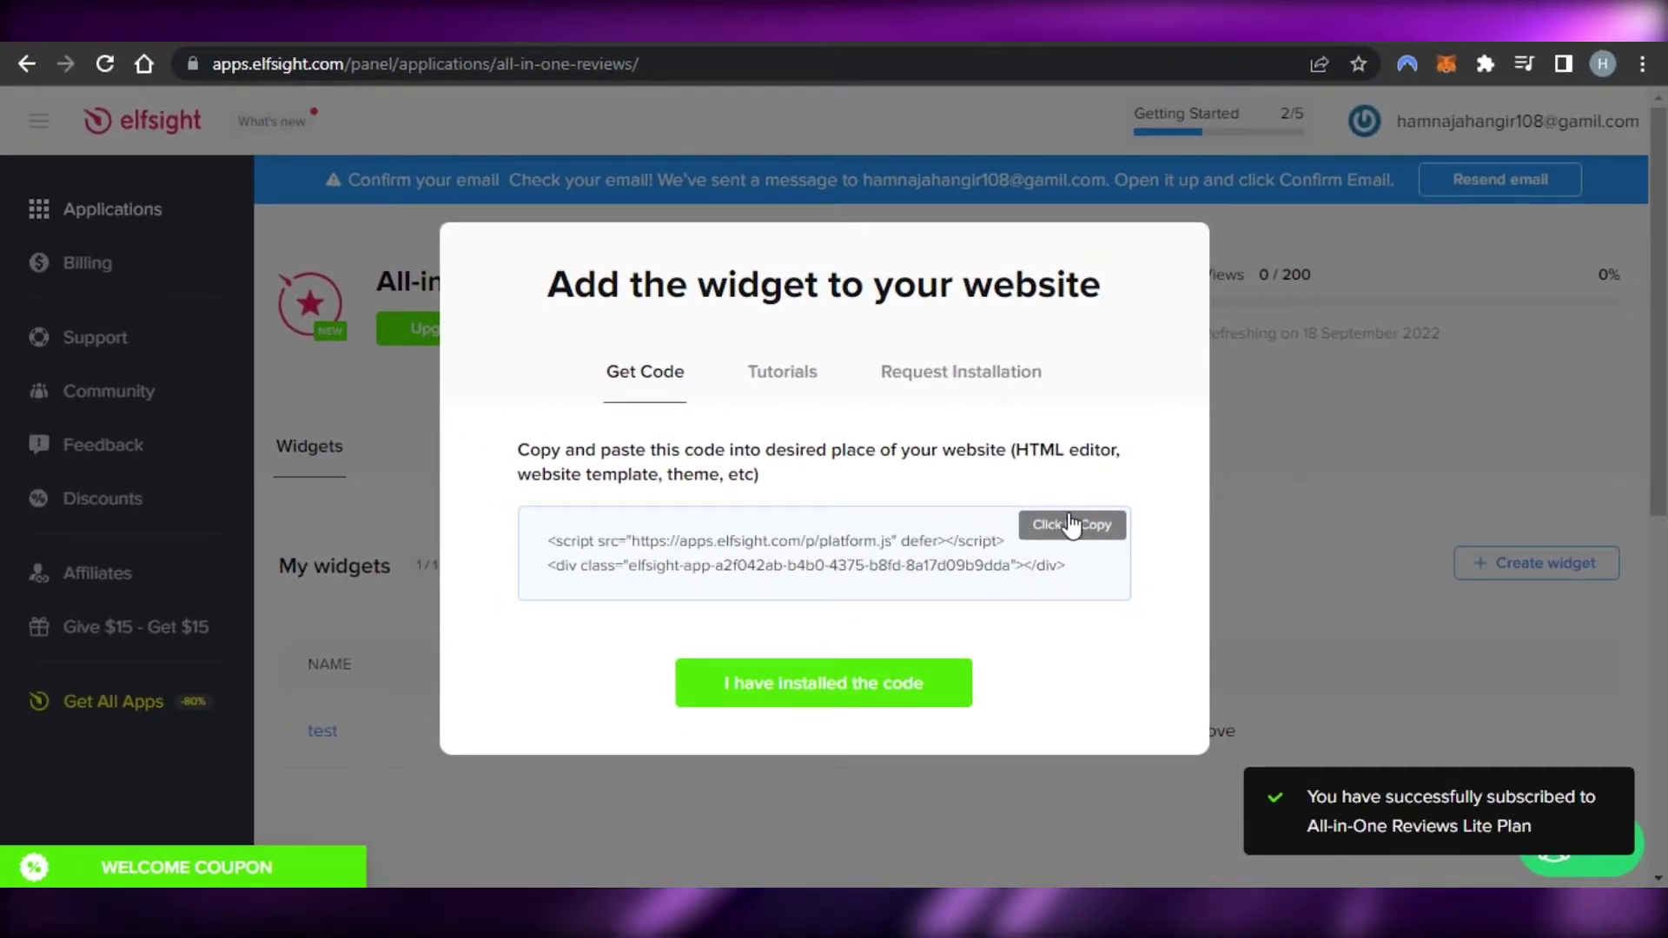
{"action": "left_click", "coordinate": [1072, 525]}
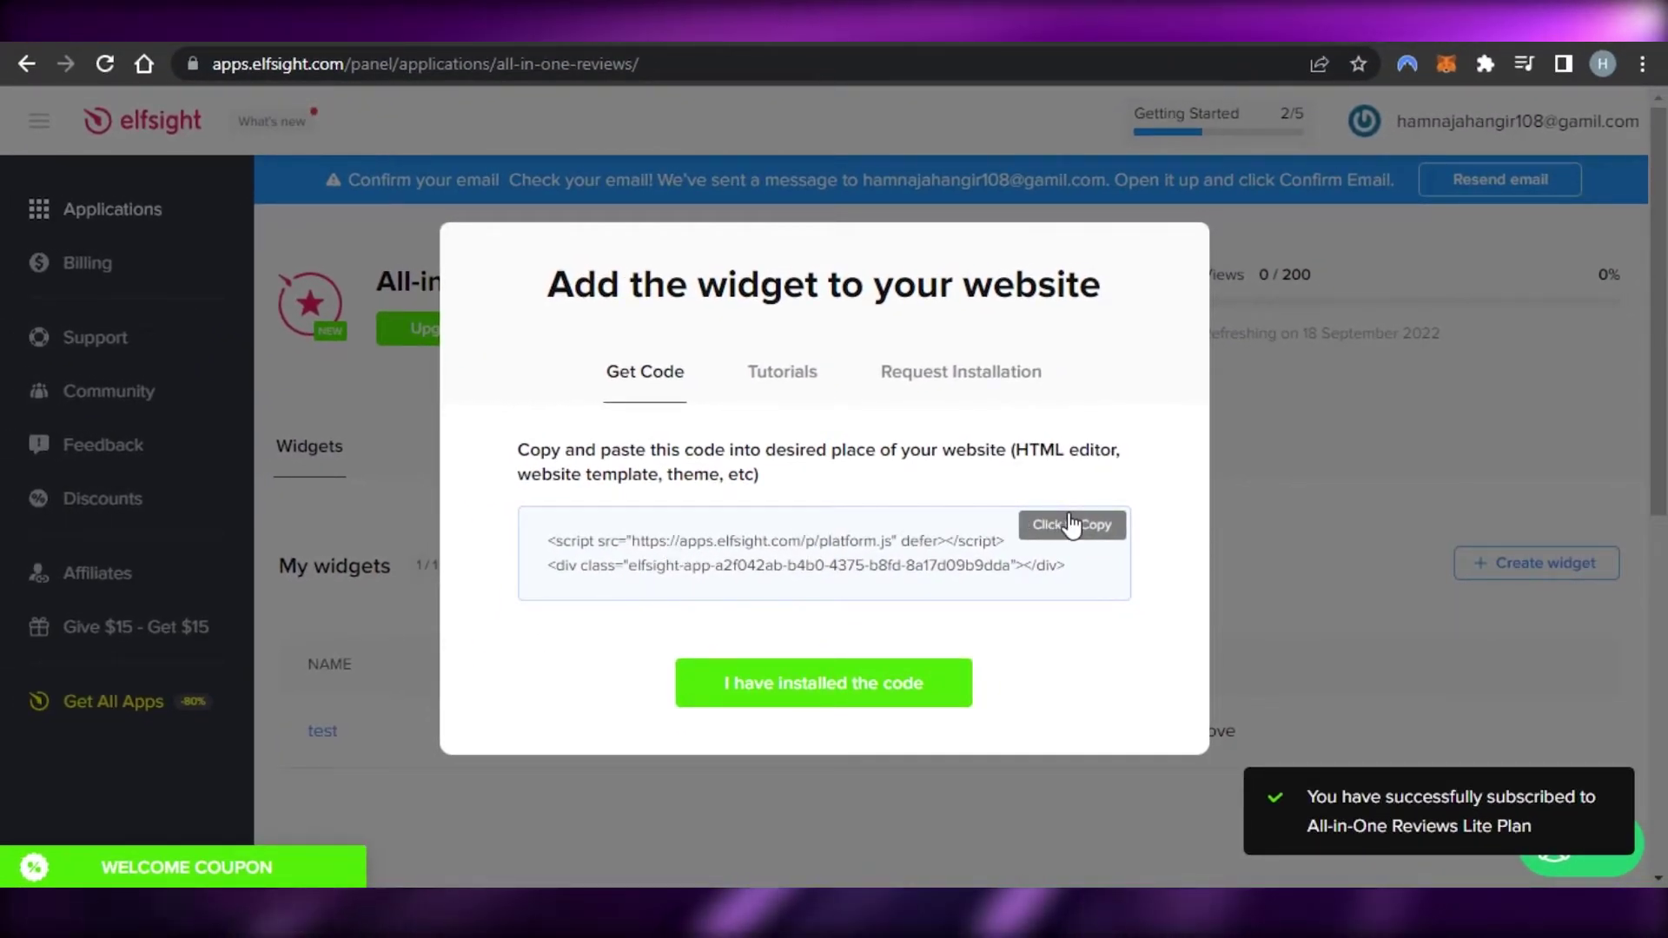
{"action": "mouse_move", "coordinate": [1075, 560]}
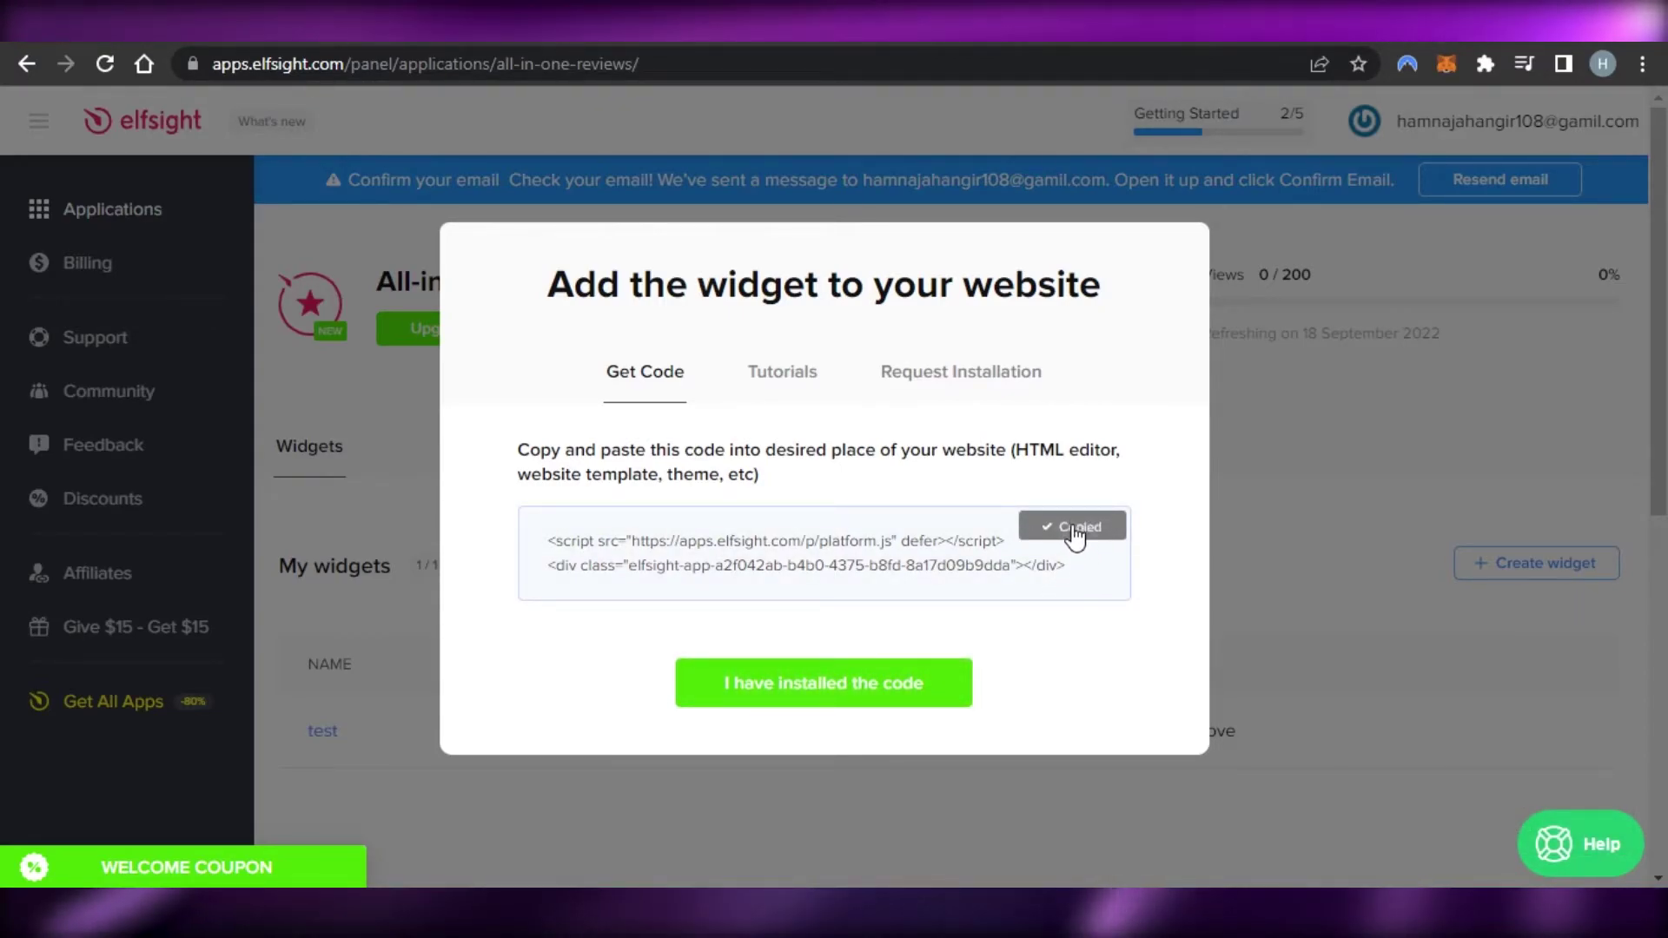
{"action": "left_click", "coordinate": [1075, 530]}
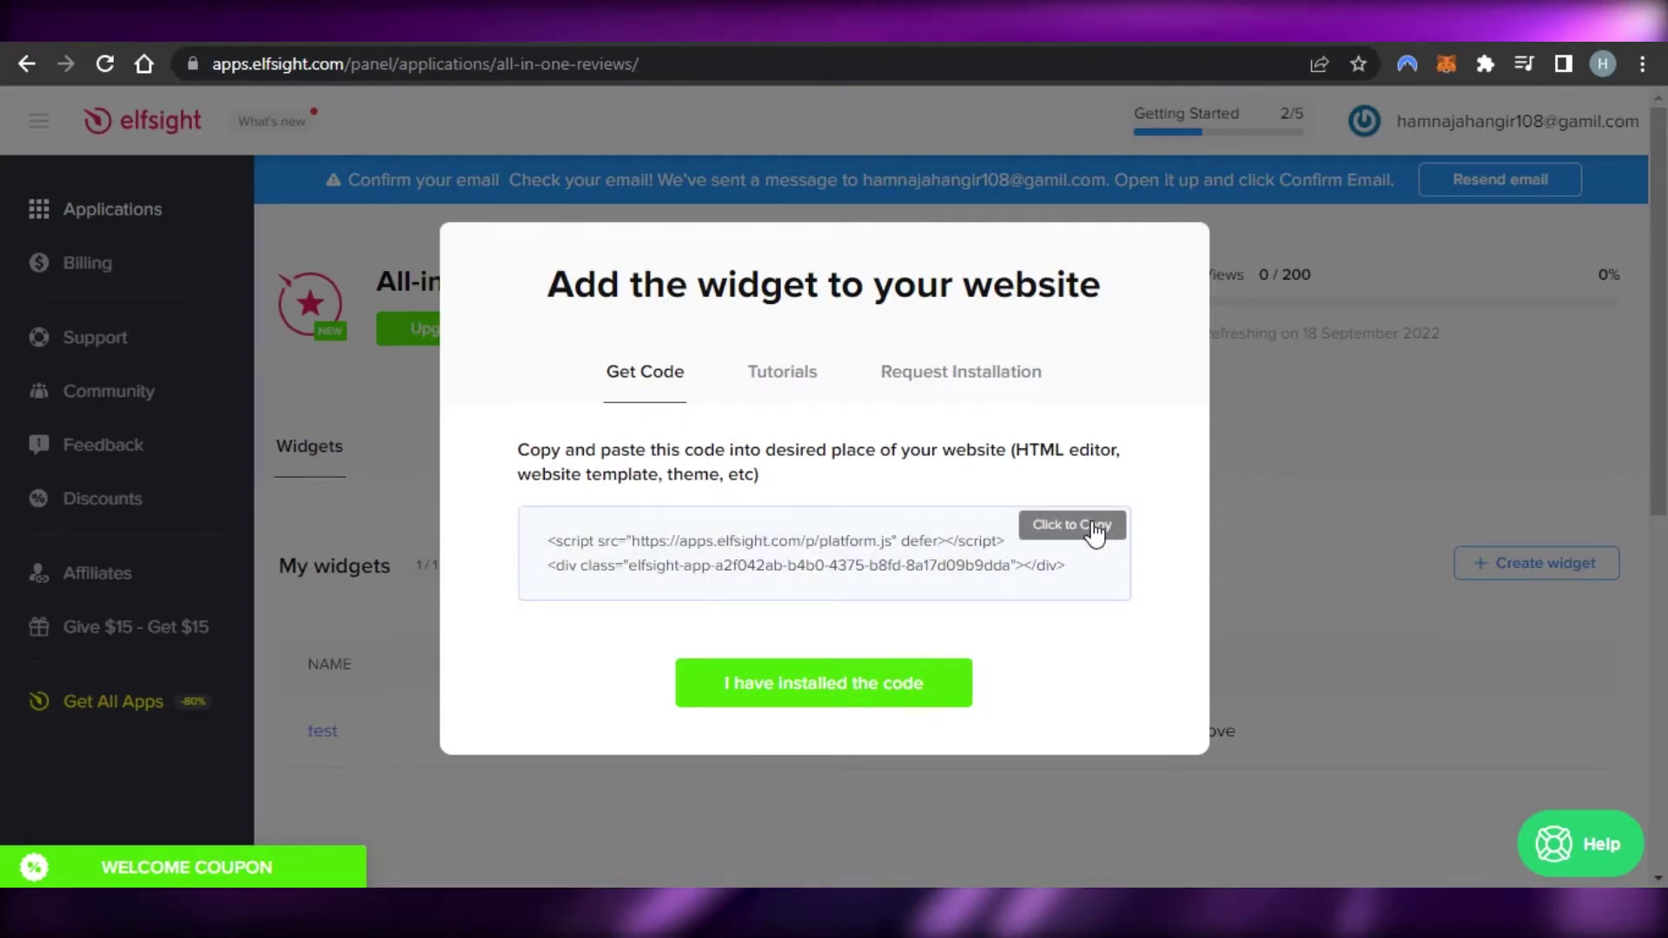
{"action": "left_click", "coordinate": [1091, 525]}
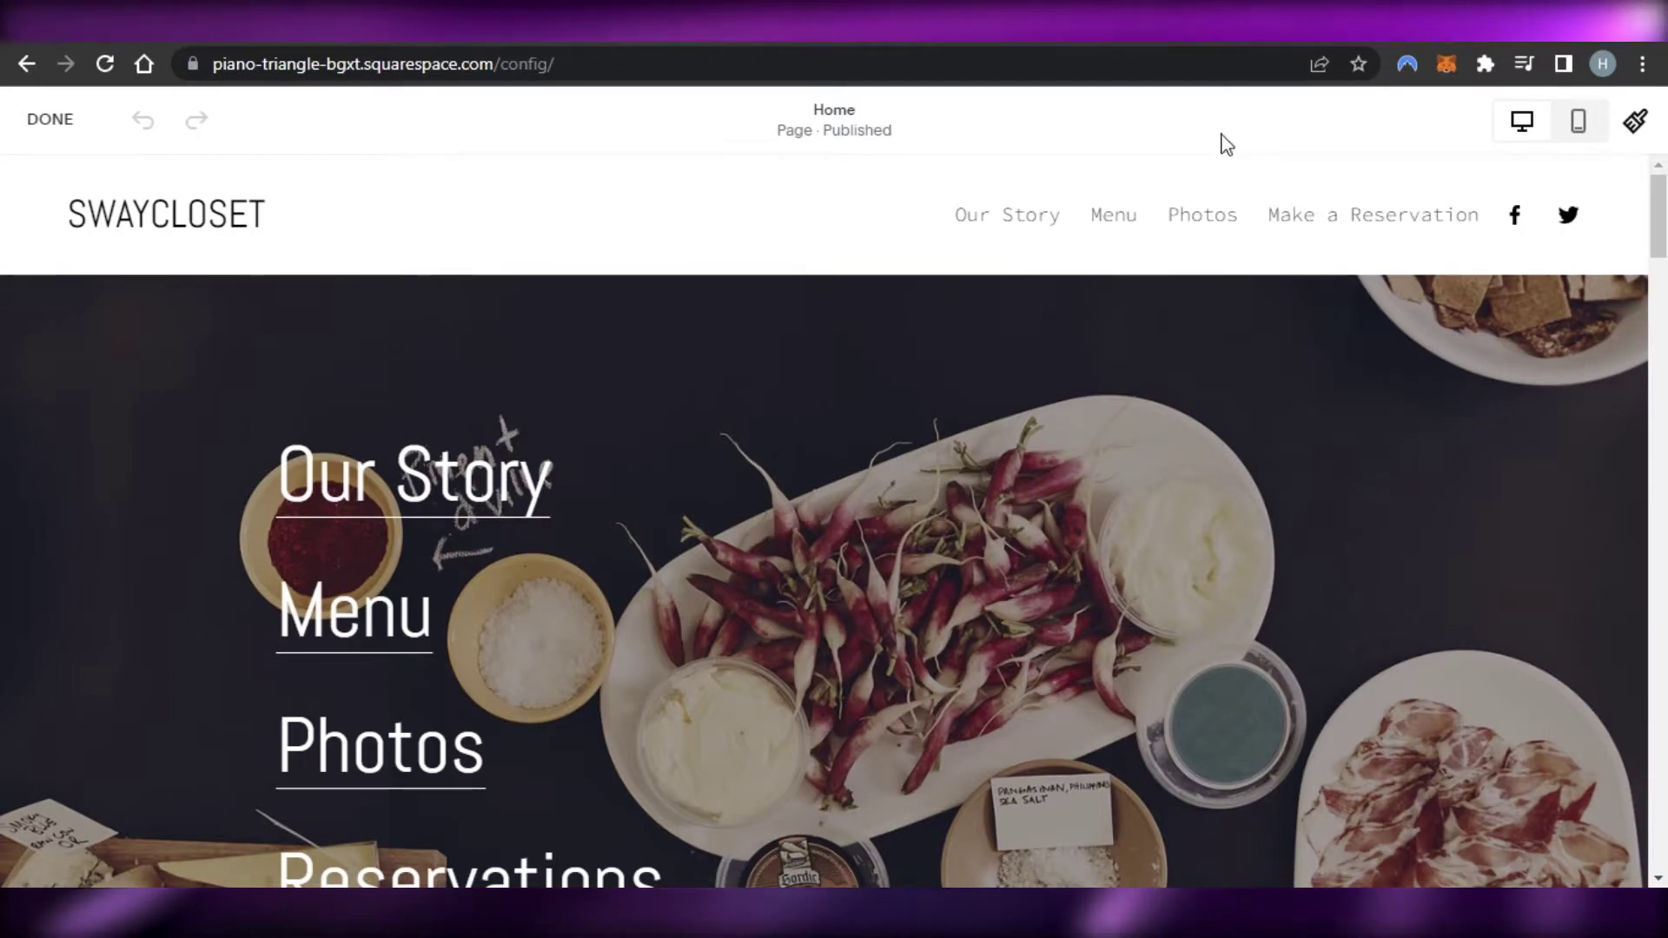
Step: Scroll to the newsletter signup and bring up the Add a Section panel above it
{"action": "scroll", "coordinate": [826, 522], "scroll_direction": "down", "scroll_amount": 1}
{"action": "scroll", "coordinate": [826, 521], "scroll_direction": "down", "scroll_amount": 10}
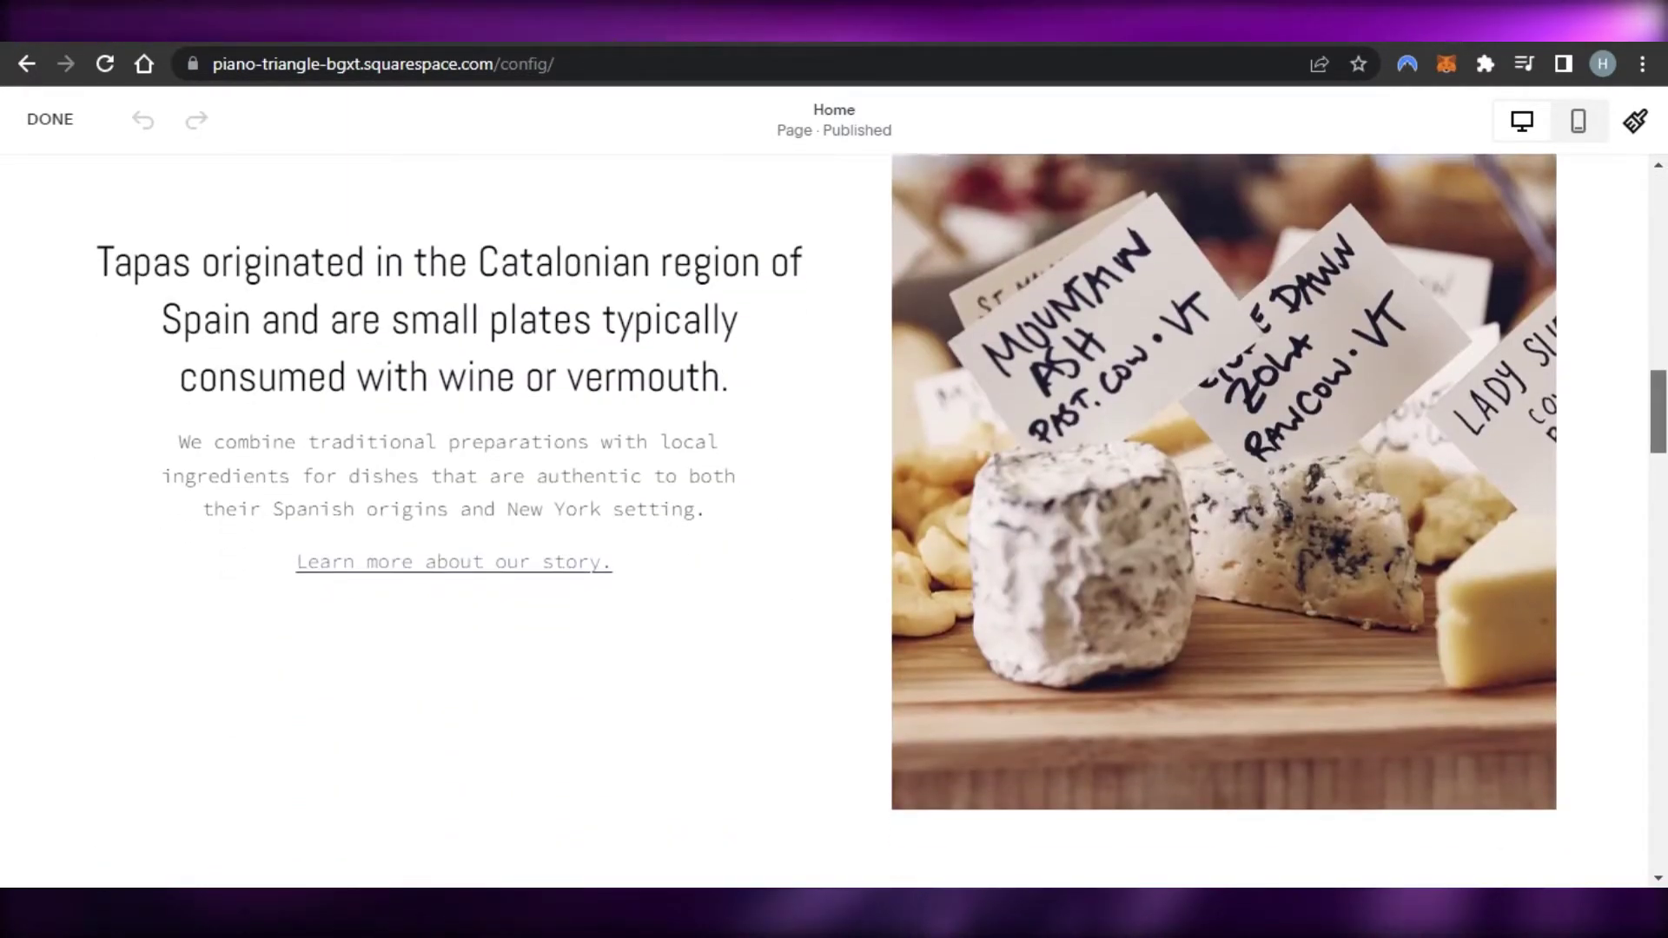
{"action": "scroll", "coordinate": [826, 522], "scroll_direction": "down", "scroll_amount": 10}
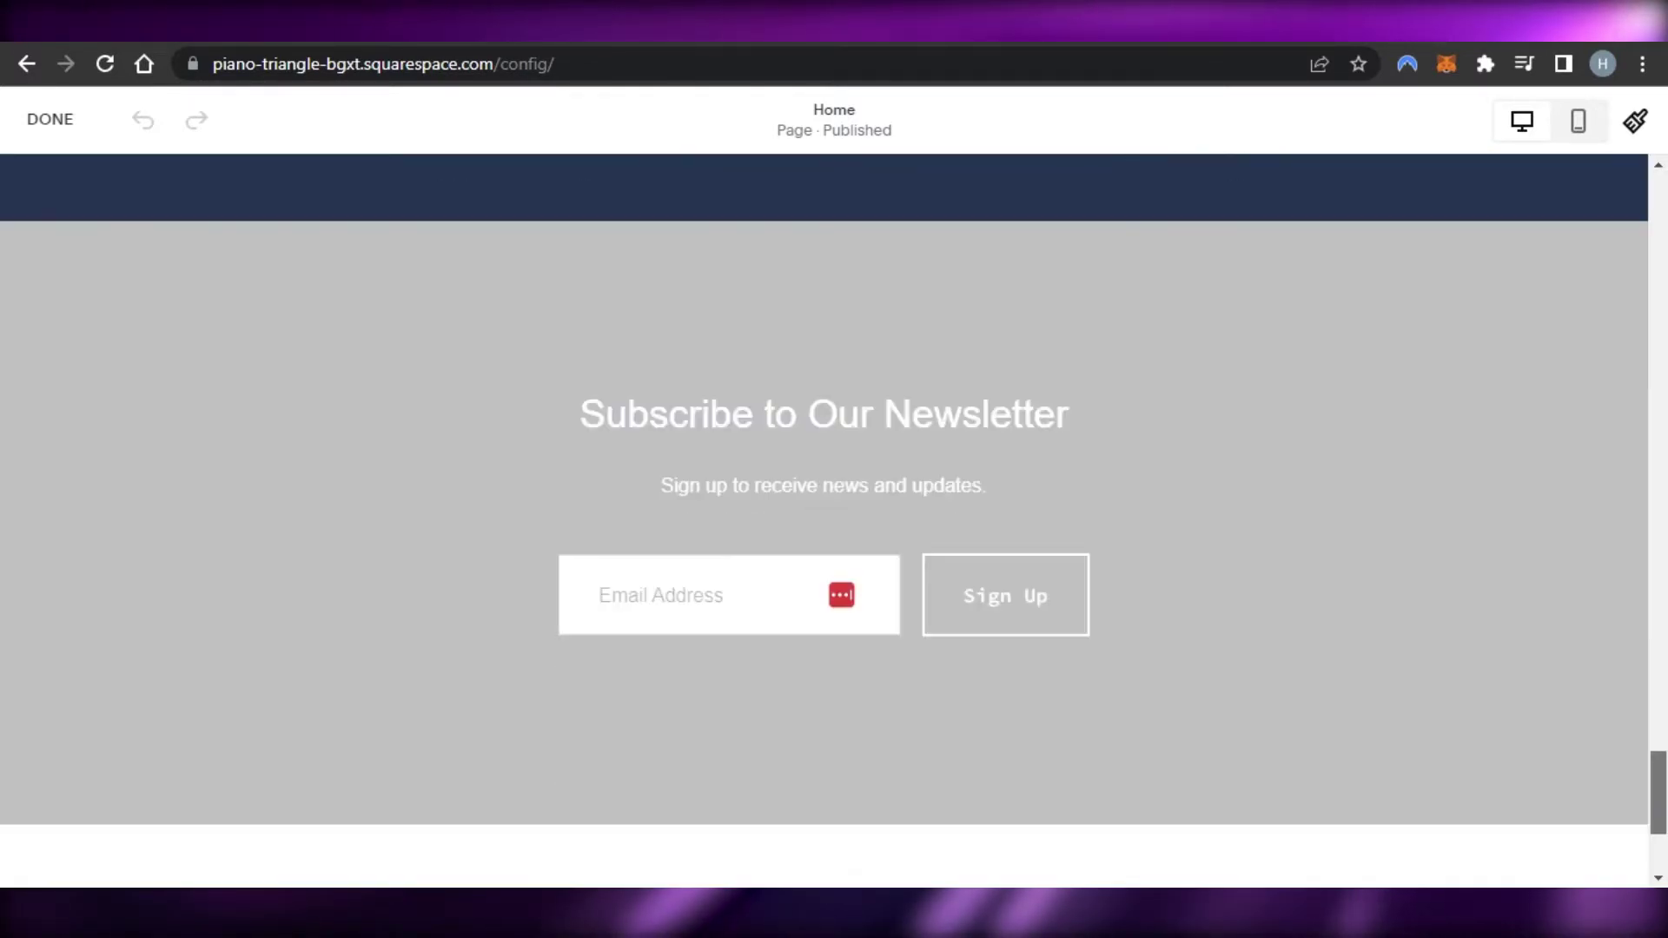
{"action": "scroll", "coordinate": [825, 521], "scroll_direction": "up", "scroll_amount": 8}
{"action": "scroll", "coordinate": [518, 540], "scroll_direction": "down", "scroll_amount": 5}
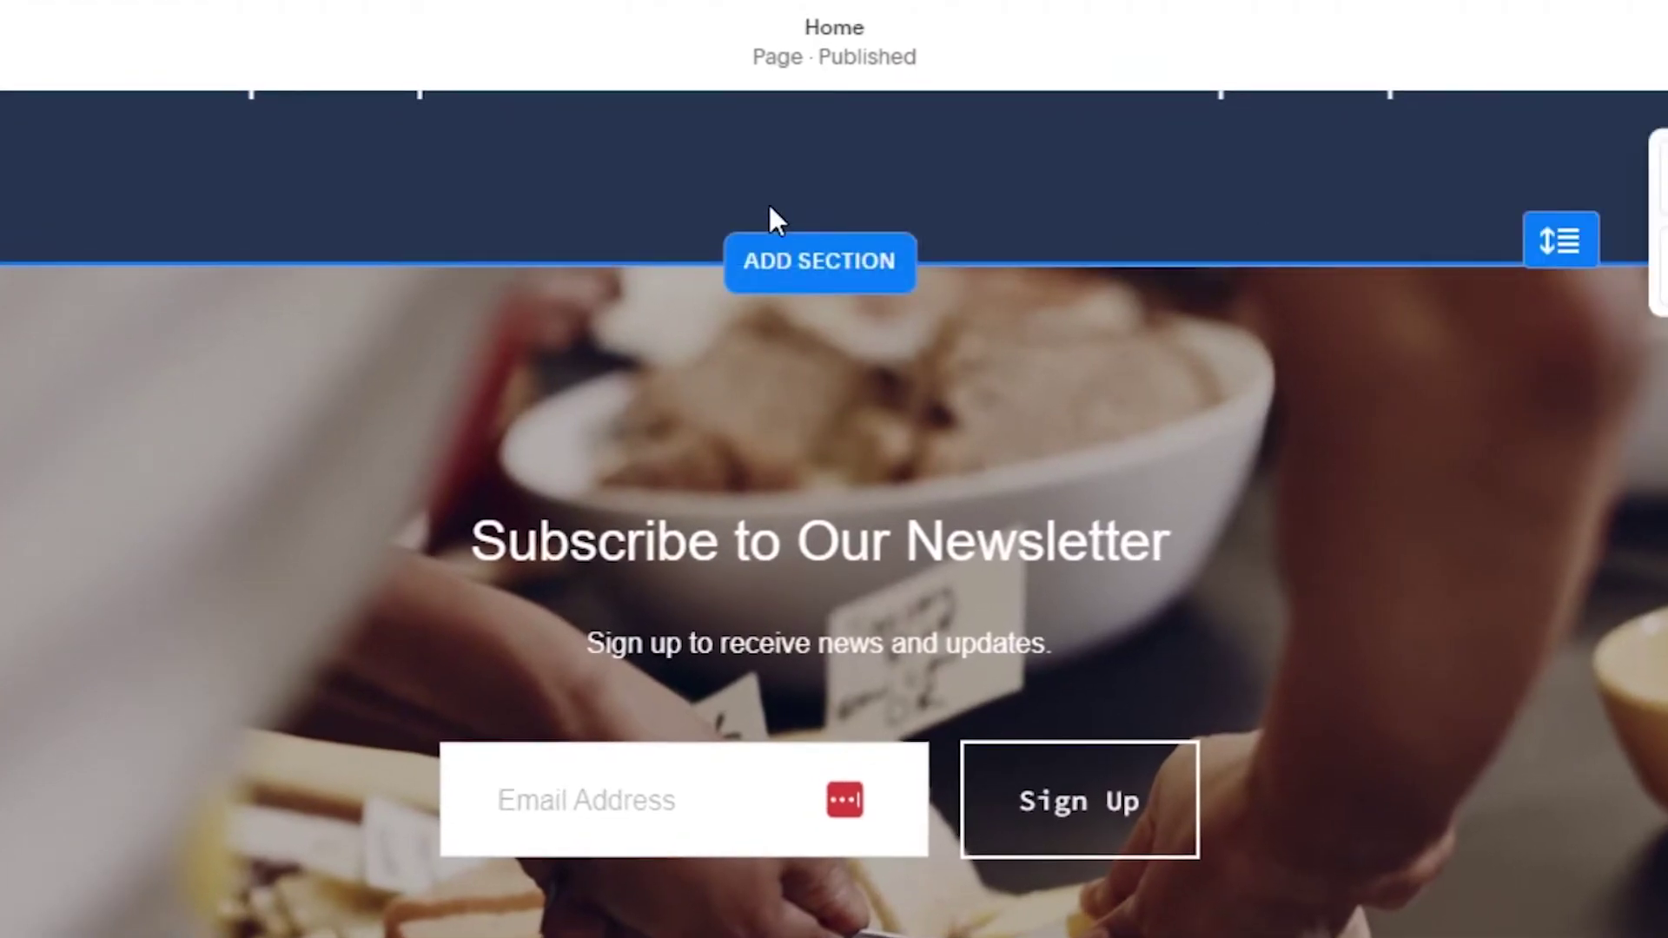
{"action": "left_click", "coordinate": [817, 279]}
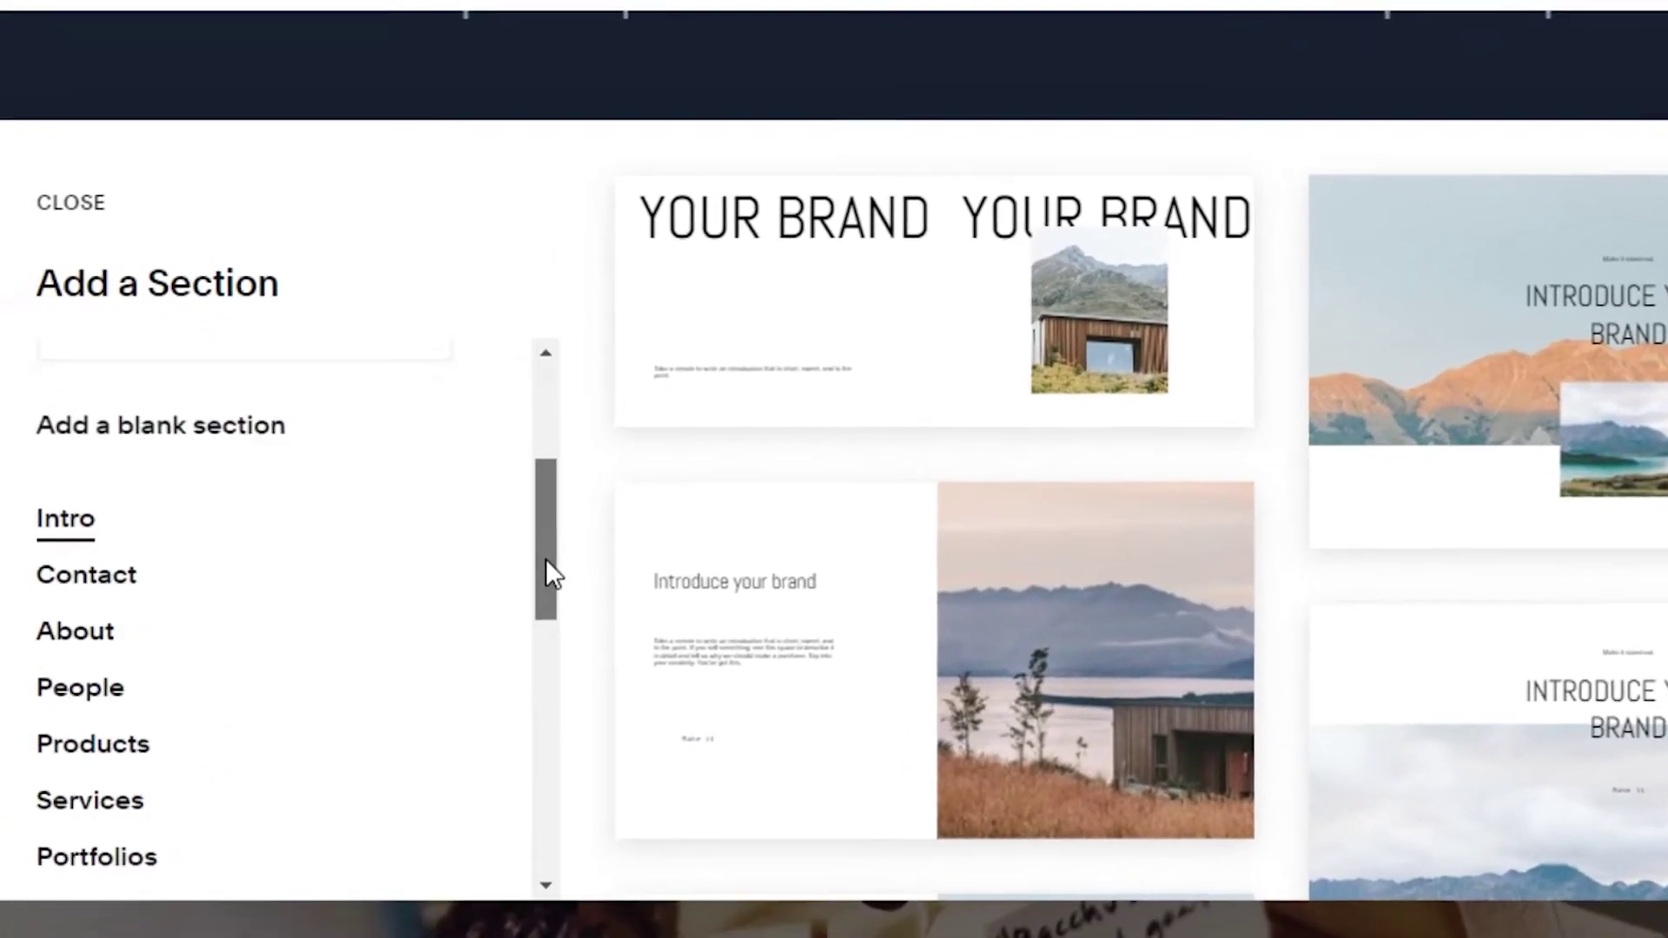
{"action": "left_click_drag", "start_coordinate": [547, 563], "coordinate": [601, 577]}
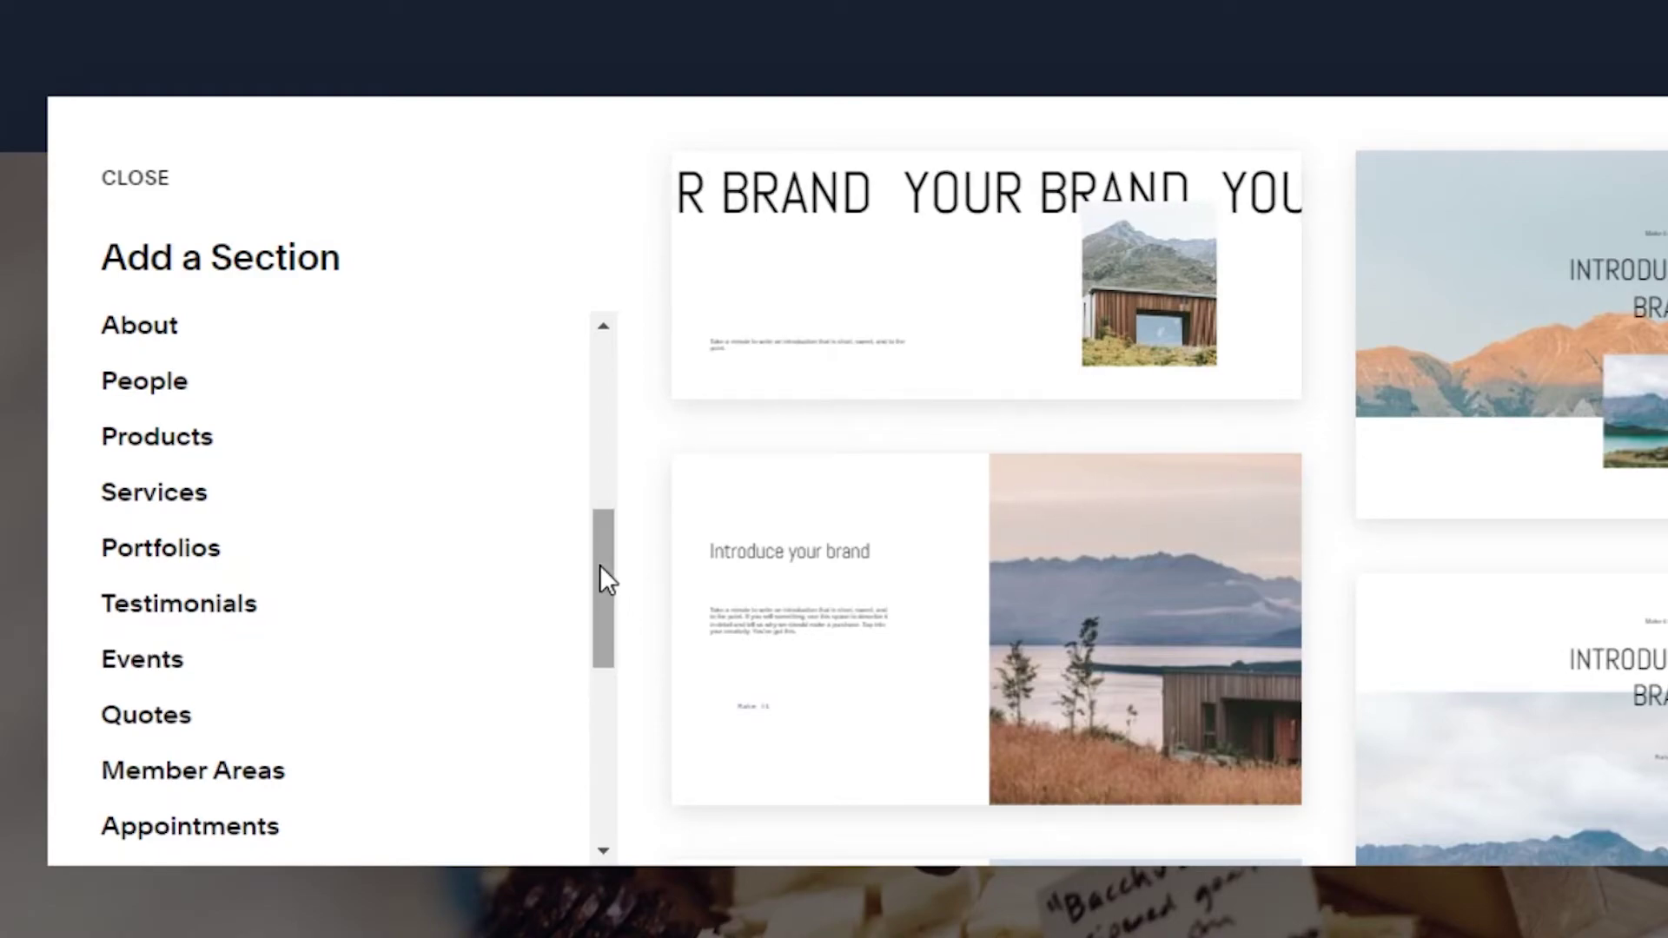
{"action": "left_click_drag", "start_coordinate": [603, 577], "coordinate": [606, 361]}
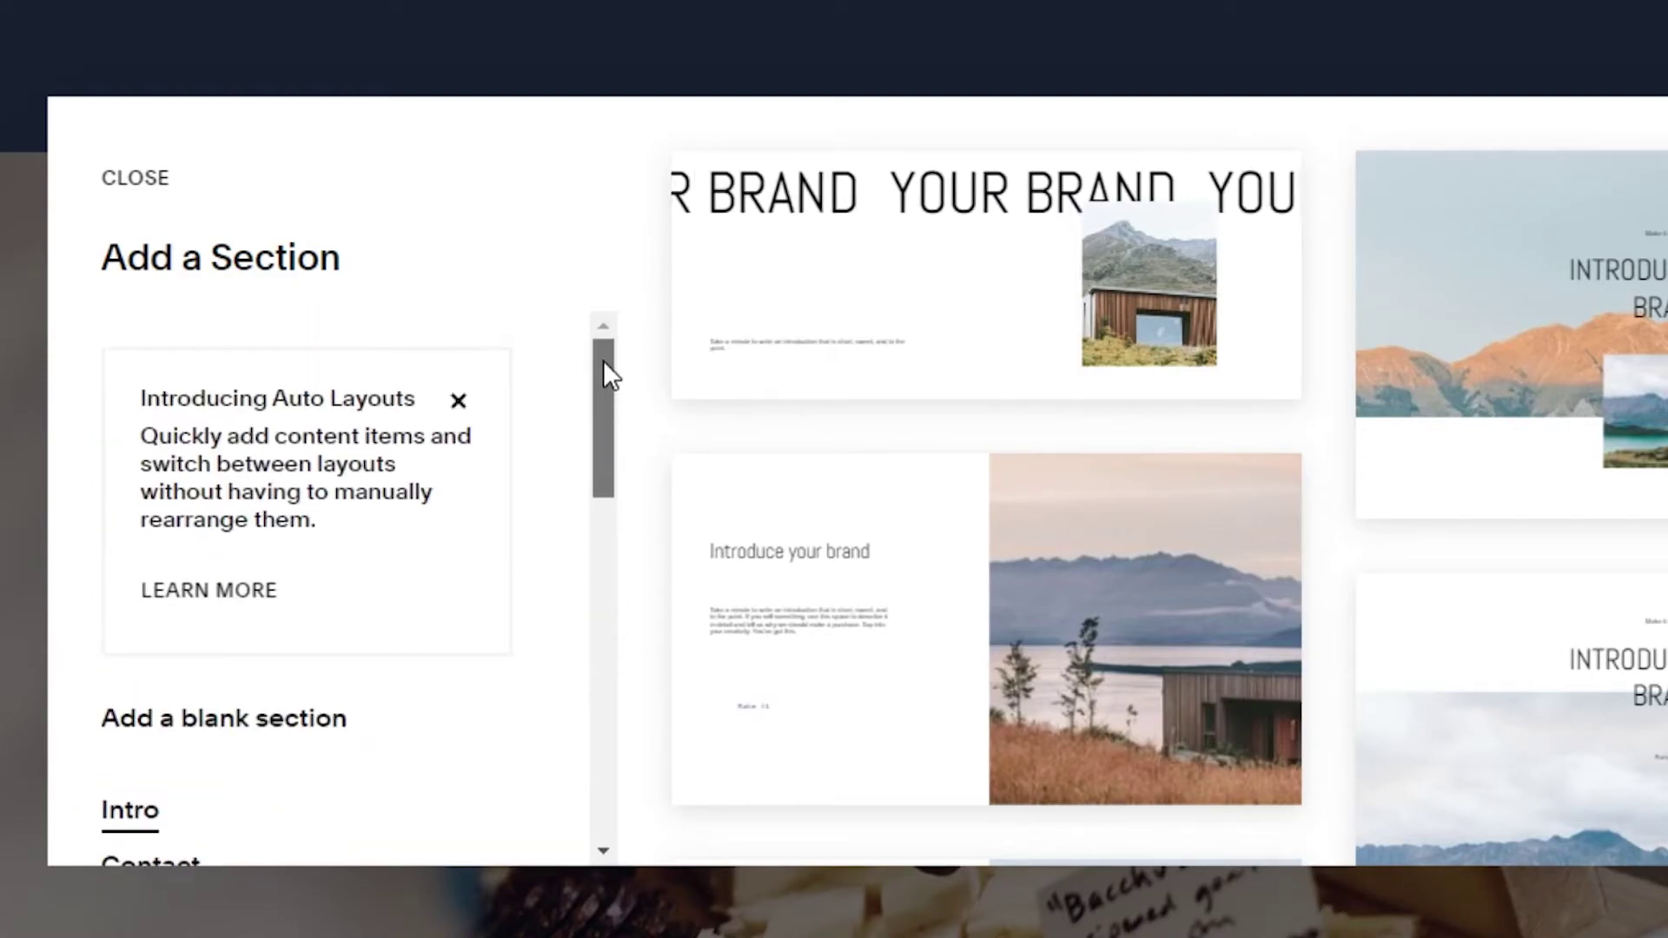
Step: Add a blank section and review its Format, Background and Colors settings without changes
{"action": "left_click", "coordinate": [222, 714]}
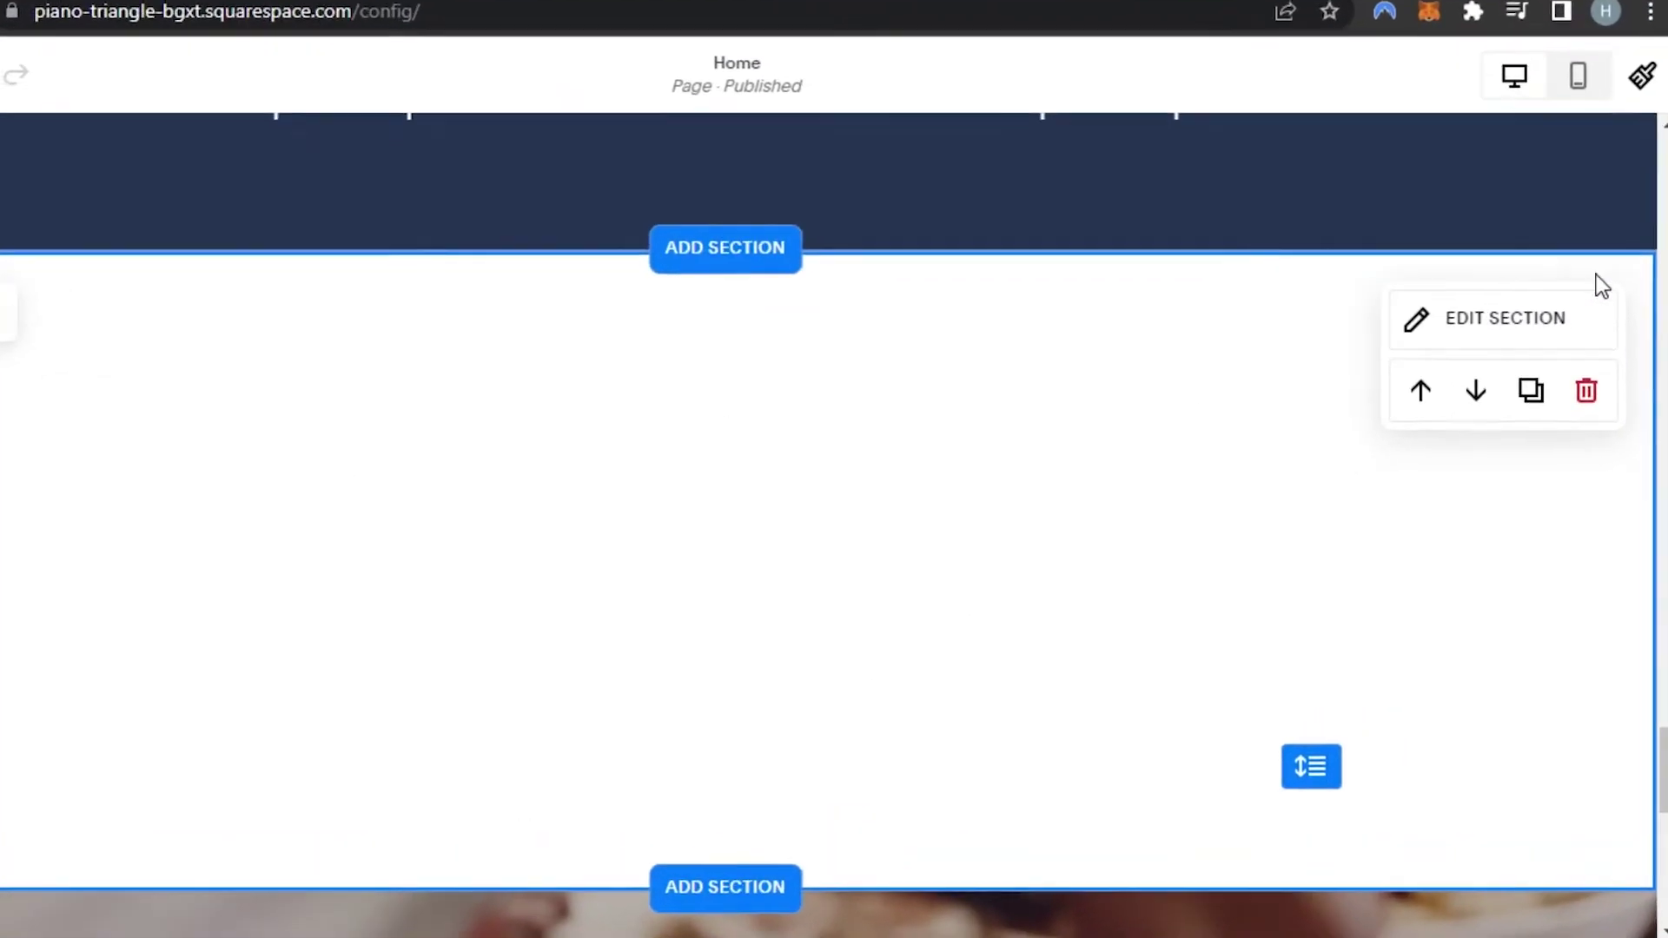
{"action": "left_click", "coordinate": [1533, 320]}
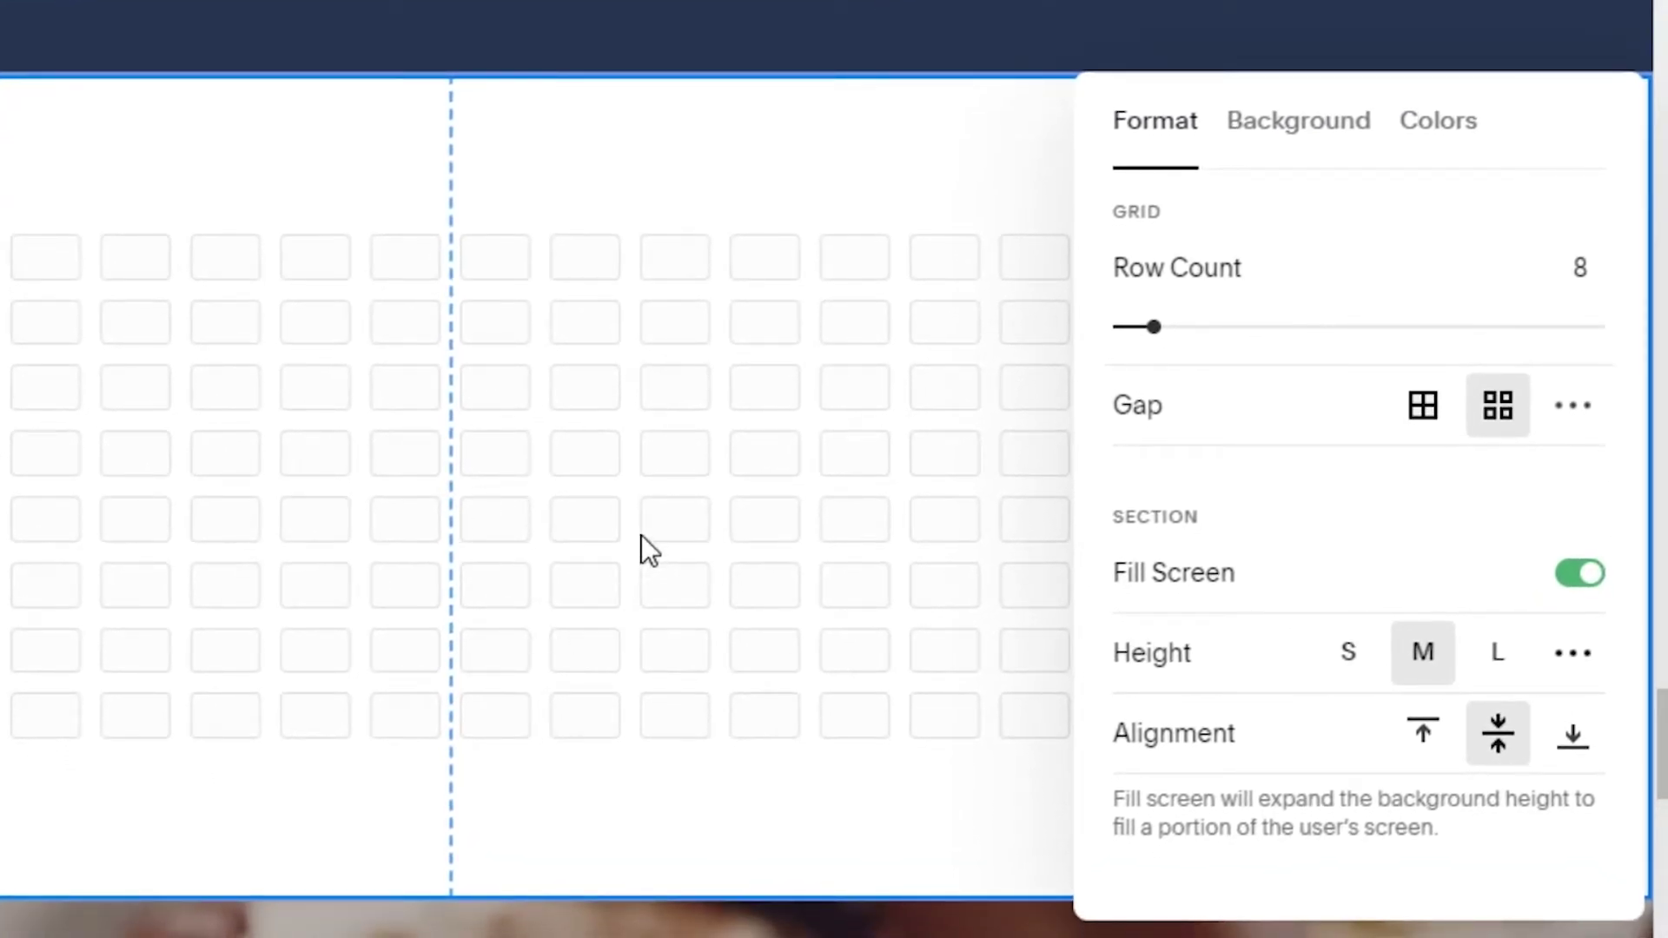
{"action": "left_click", "coordinate": [1349, 160]}
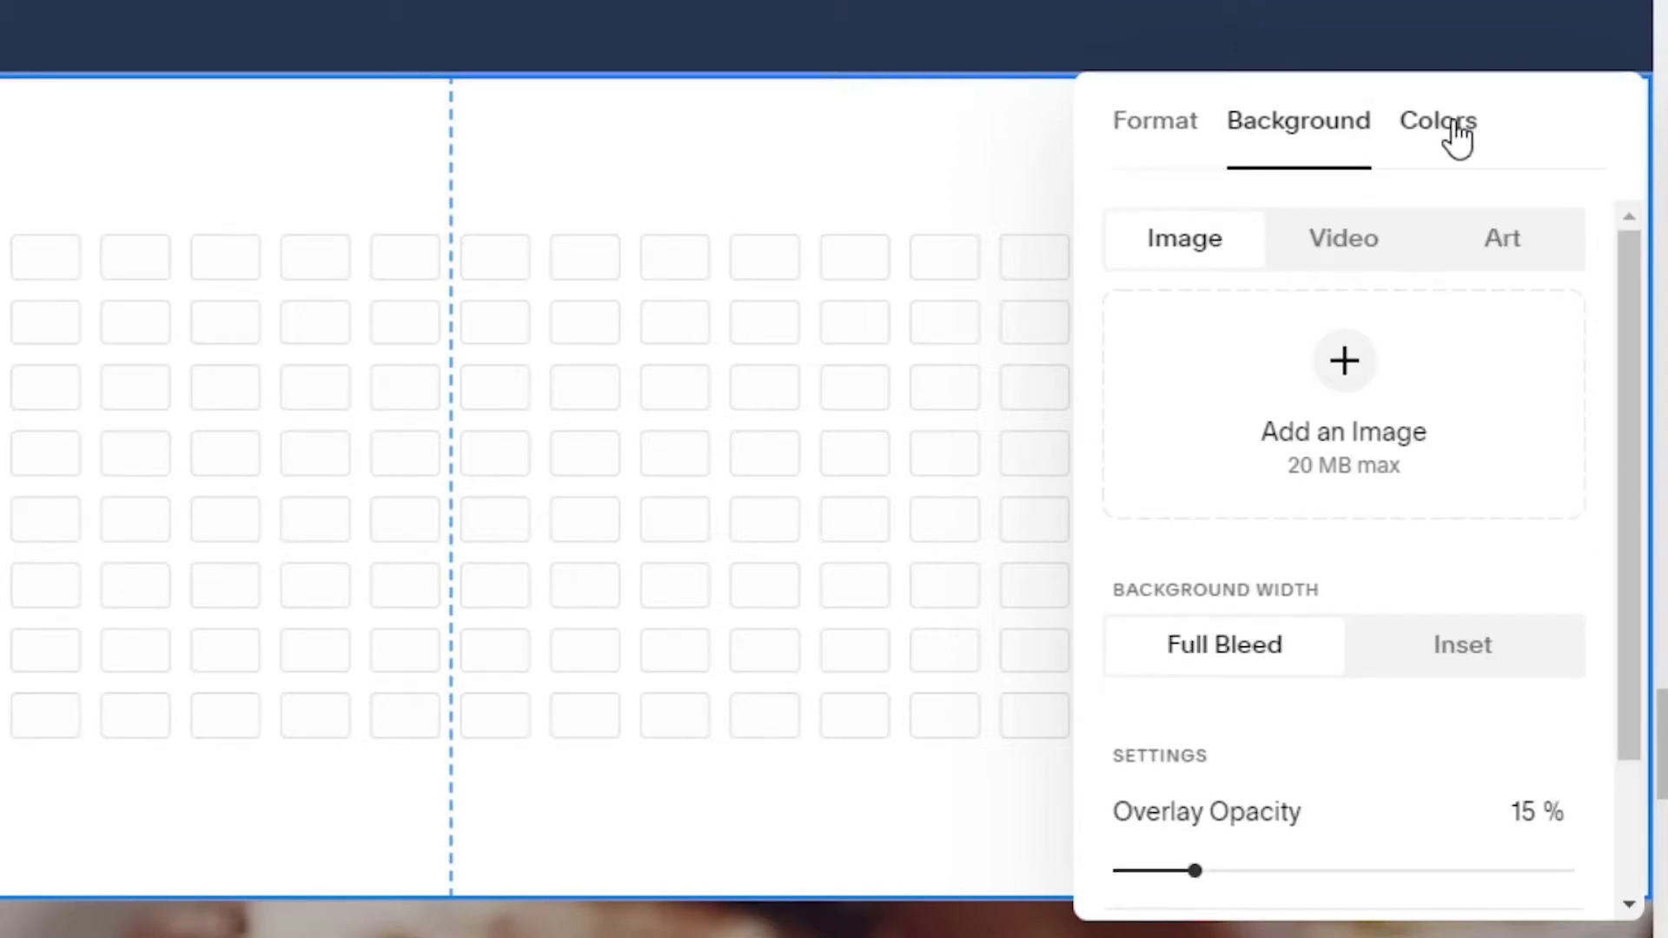
{"action": "left_click", "coordinate": [1442, 130]}
{"action": "left_click", "coordinate": [895, 165]}
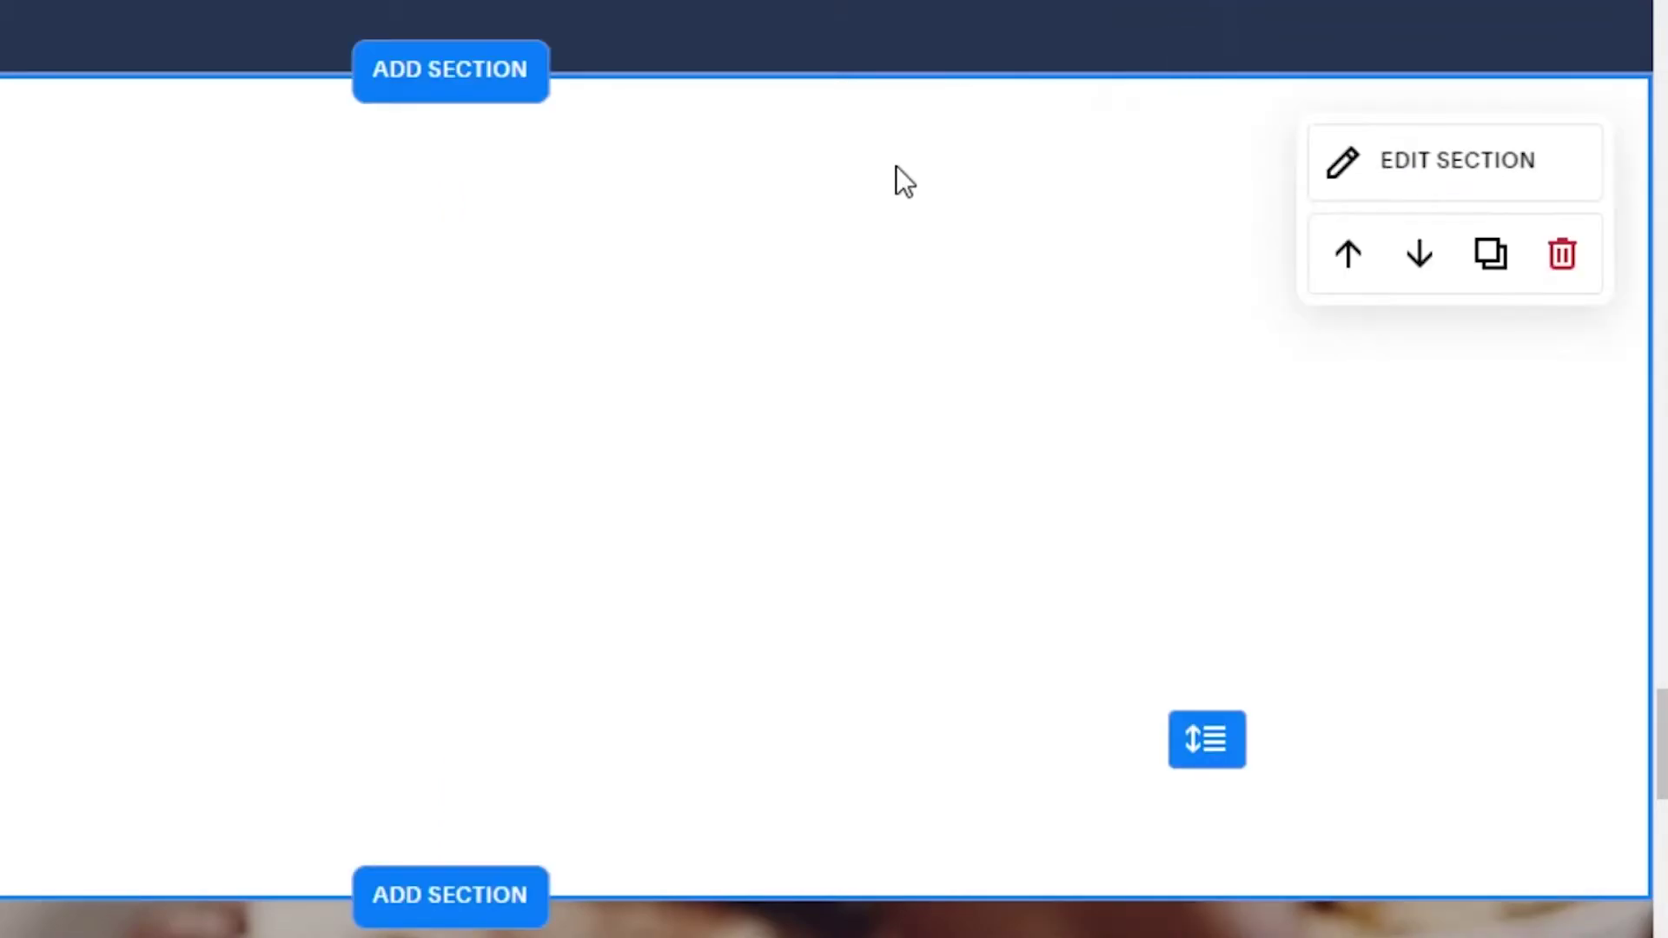
{"action": "right_click", "coordinate": [658, 347]}
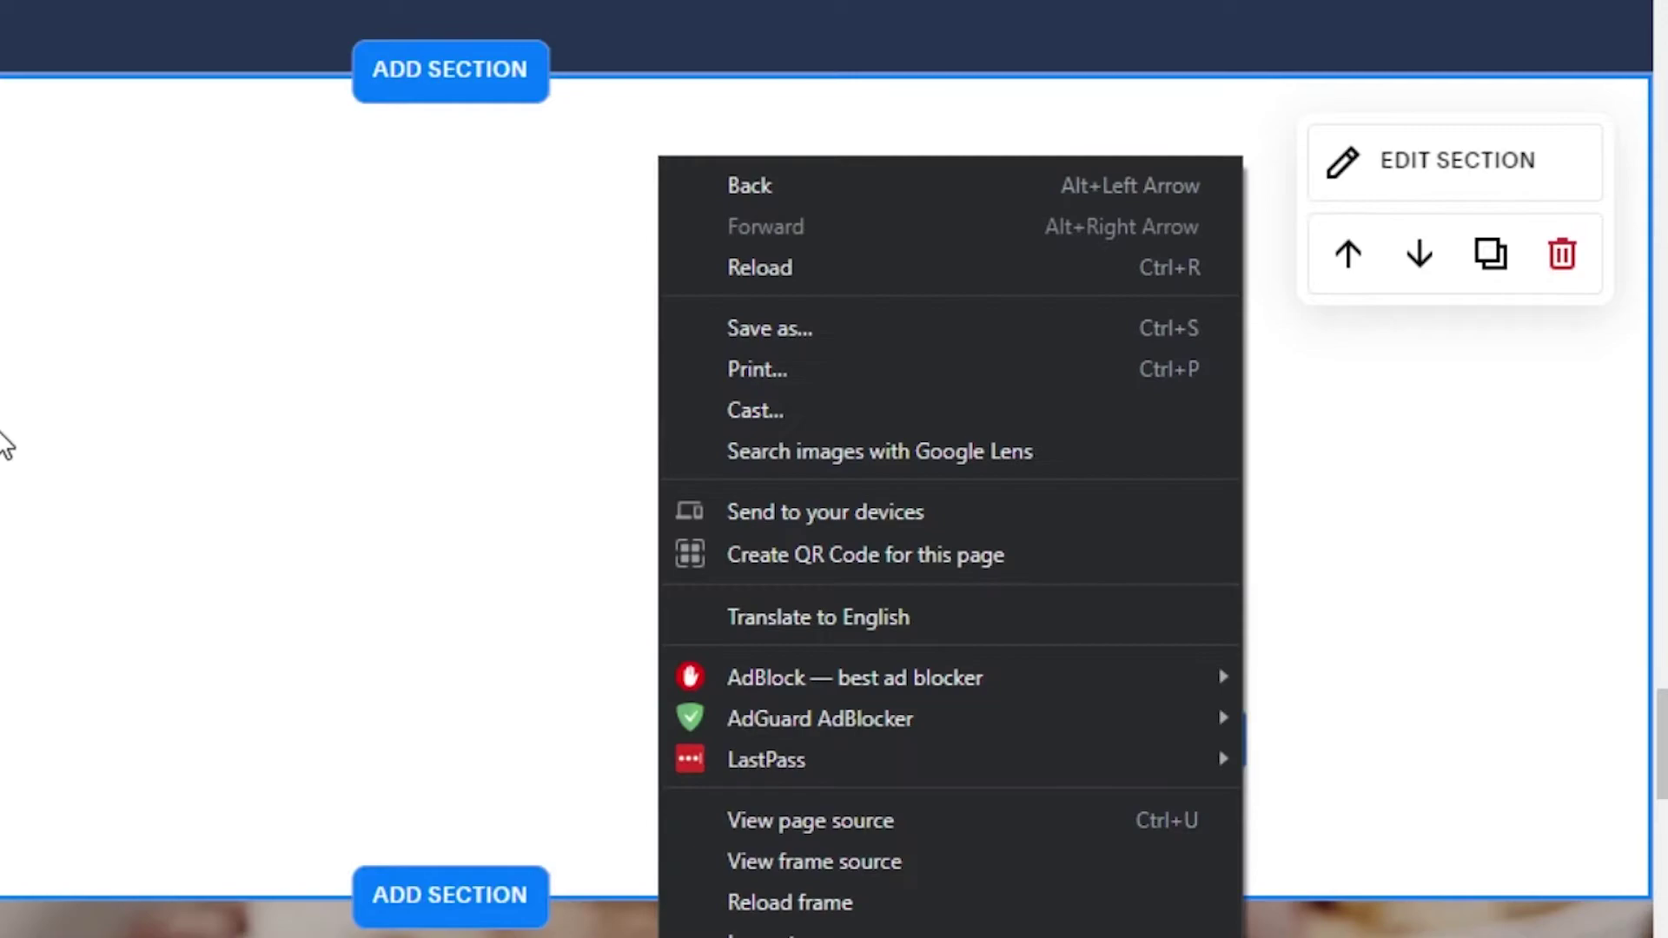
{"action": "key", "text": "Escape"}
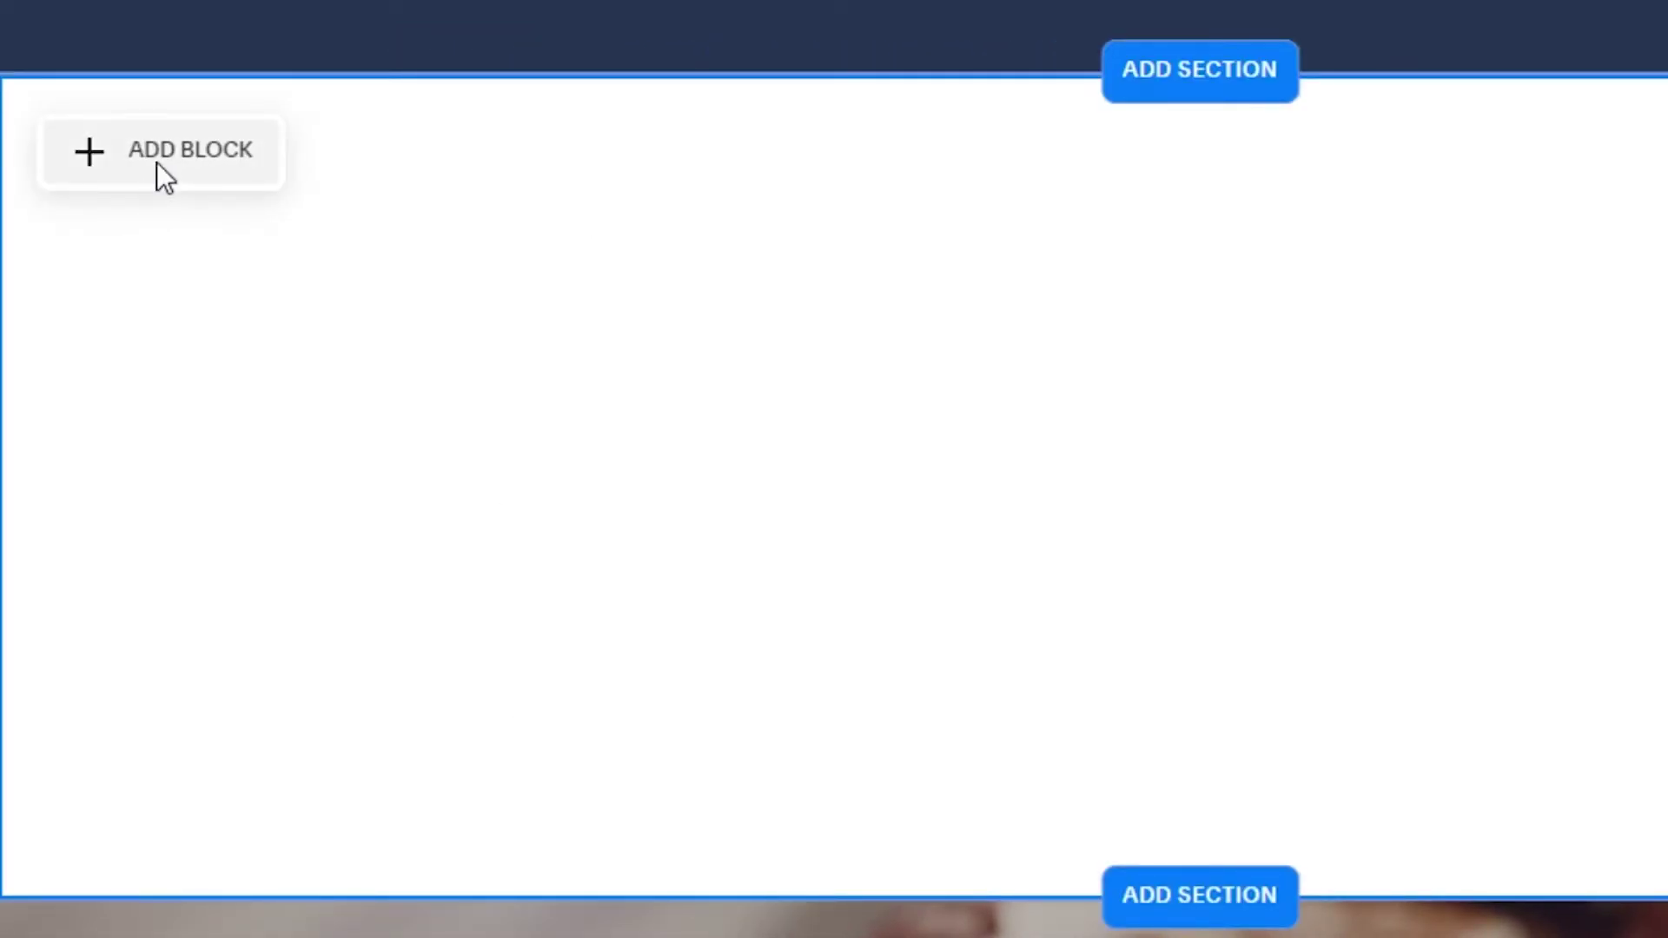
Step: Add a trial Code block, remove it, and reopen the Basic blocks catalogue
{"action": "left_click", "coordinate": [157, 163]}
{"action": "left_click_drag", "start_coordinate": [716, 279], "coordinate": [727, 404]}
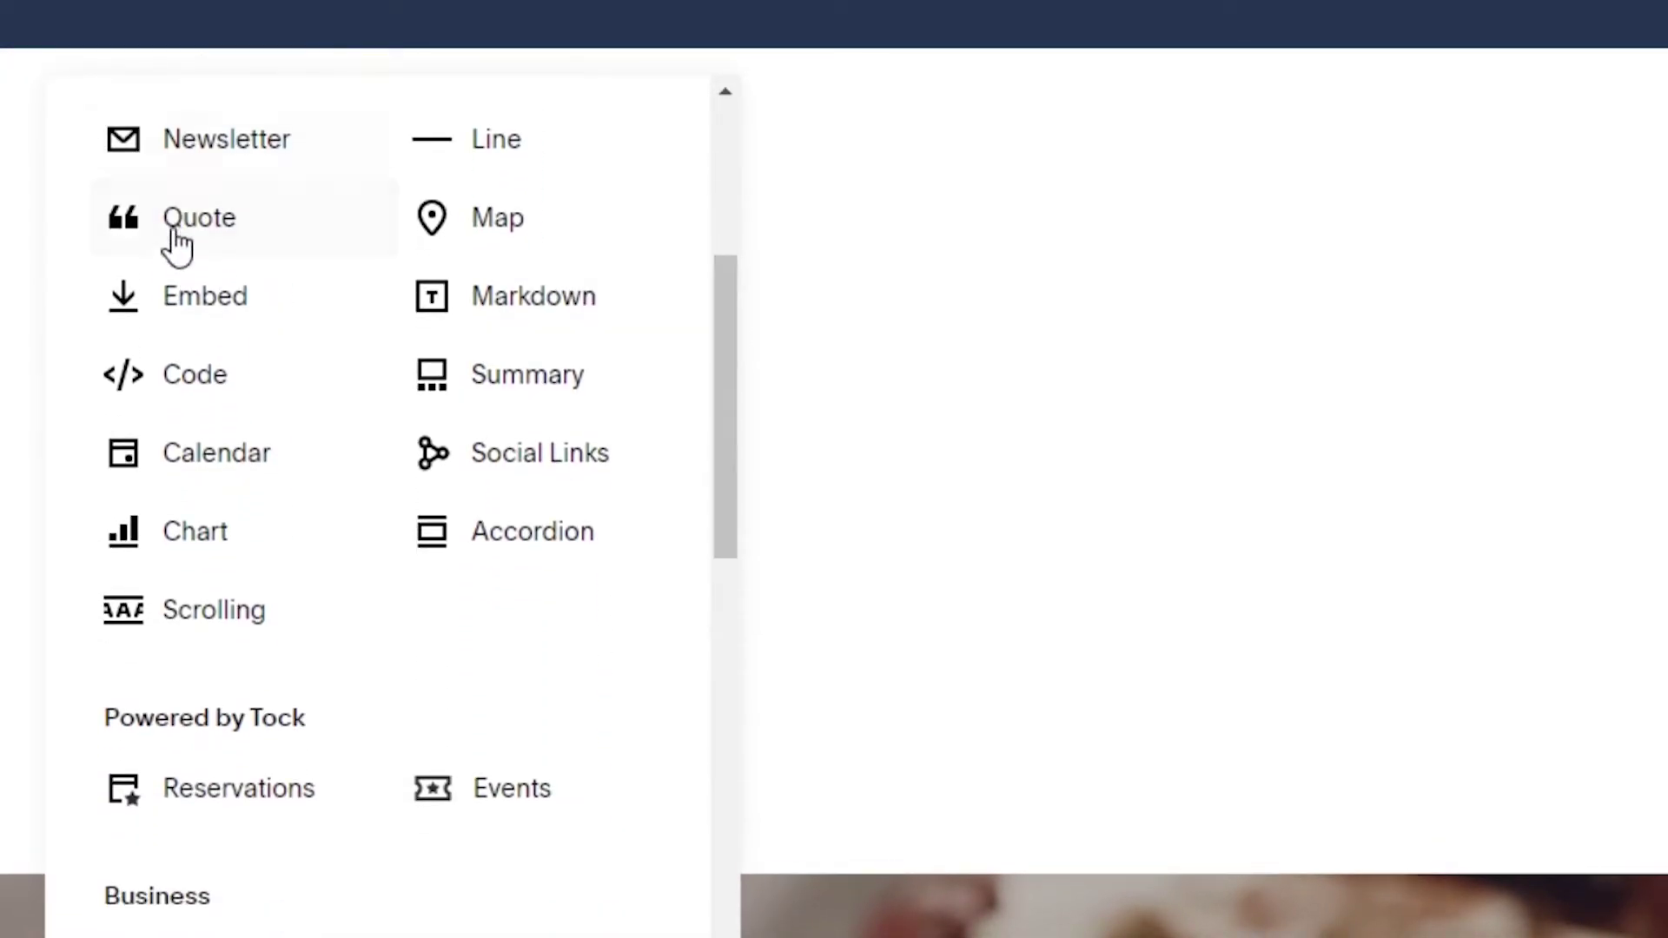
{"action": "left_click", "coordinate": [200, 369]}
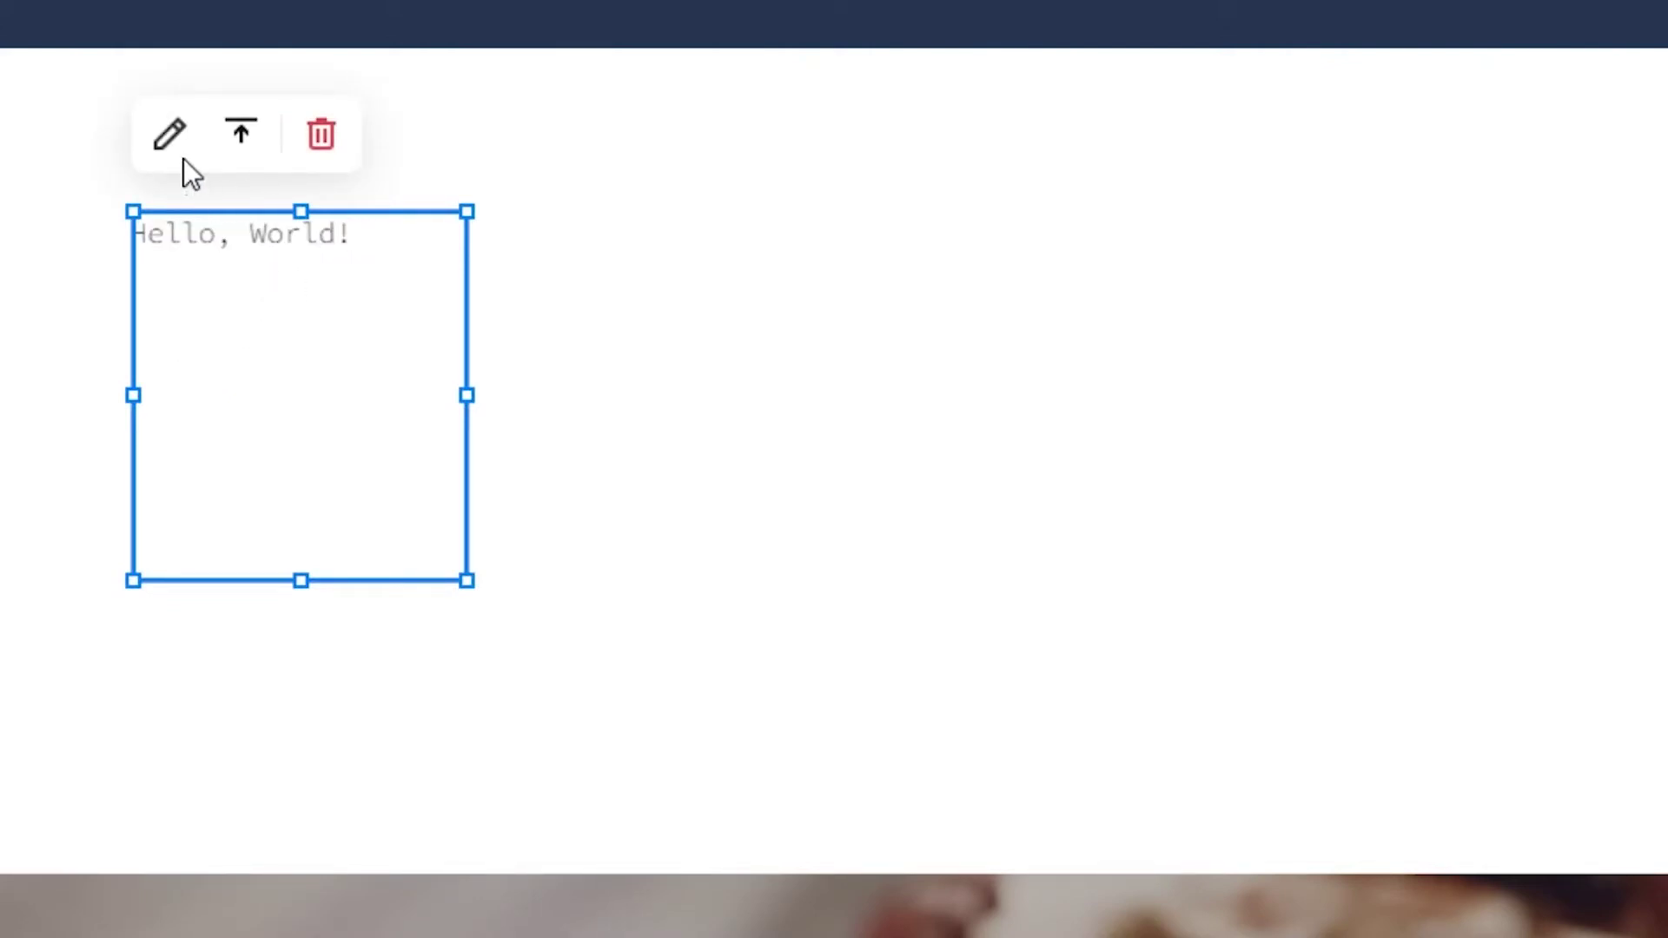
{"action": "left_click", "coordinate": [345, 137]}
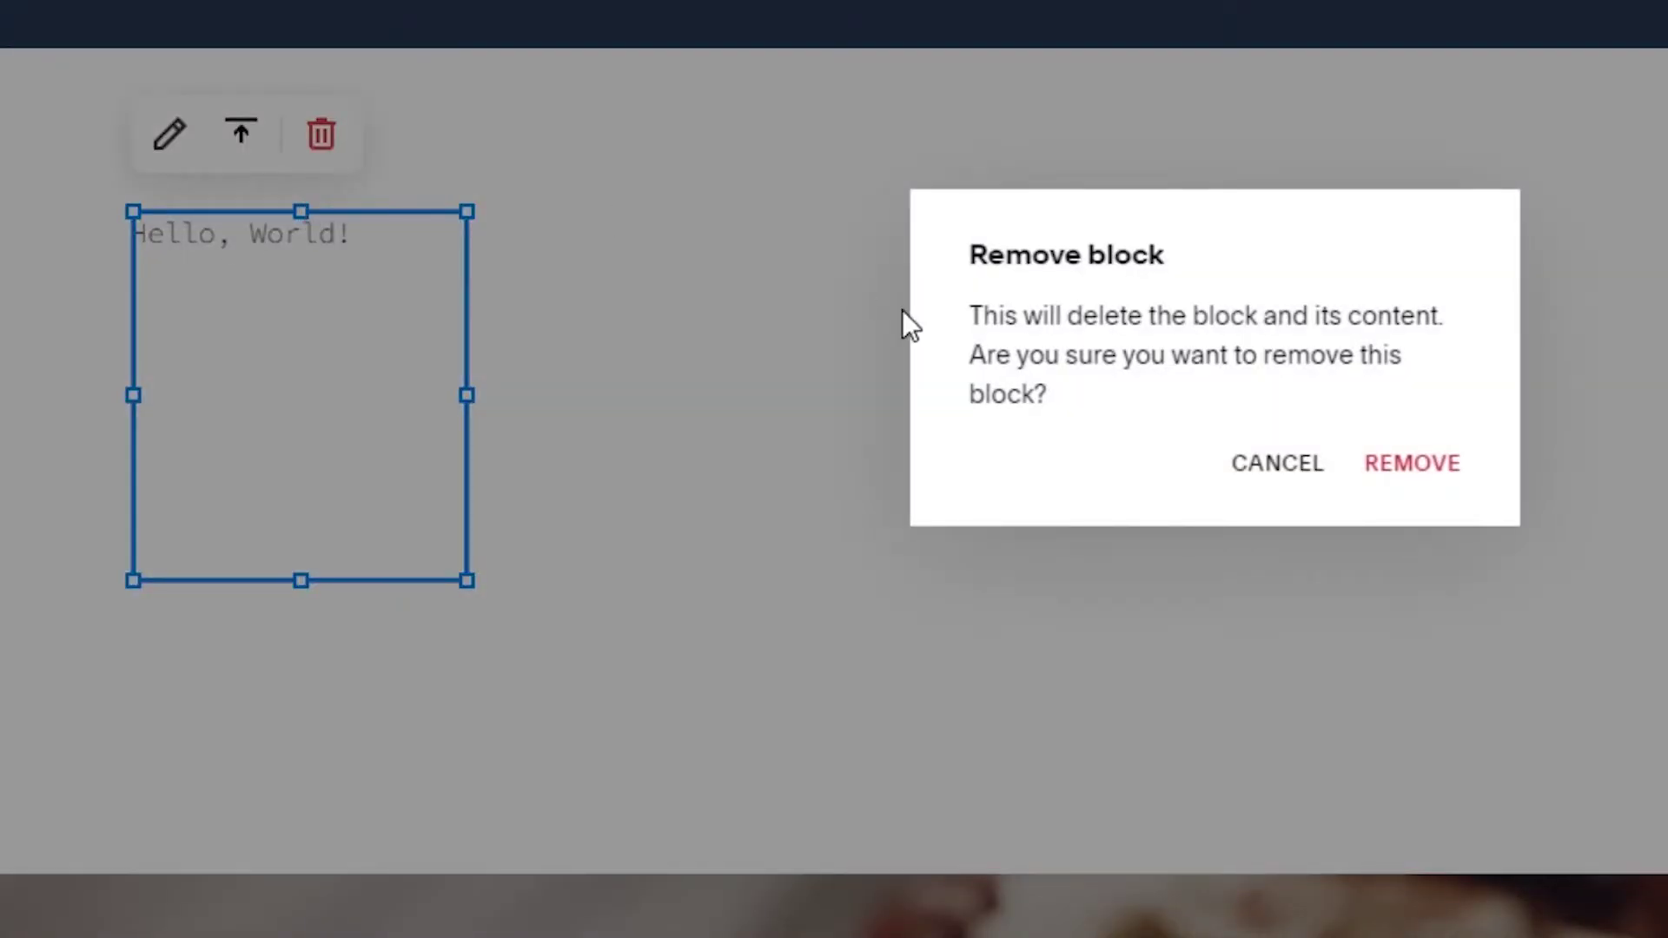
{"action": "left_click", "coordinate": [1417, 465]}
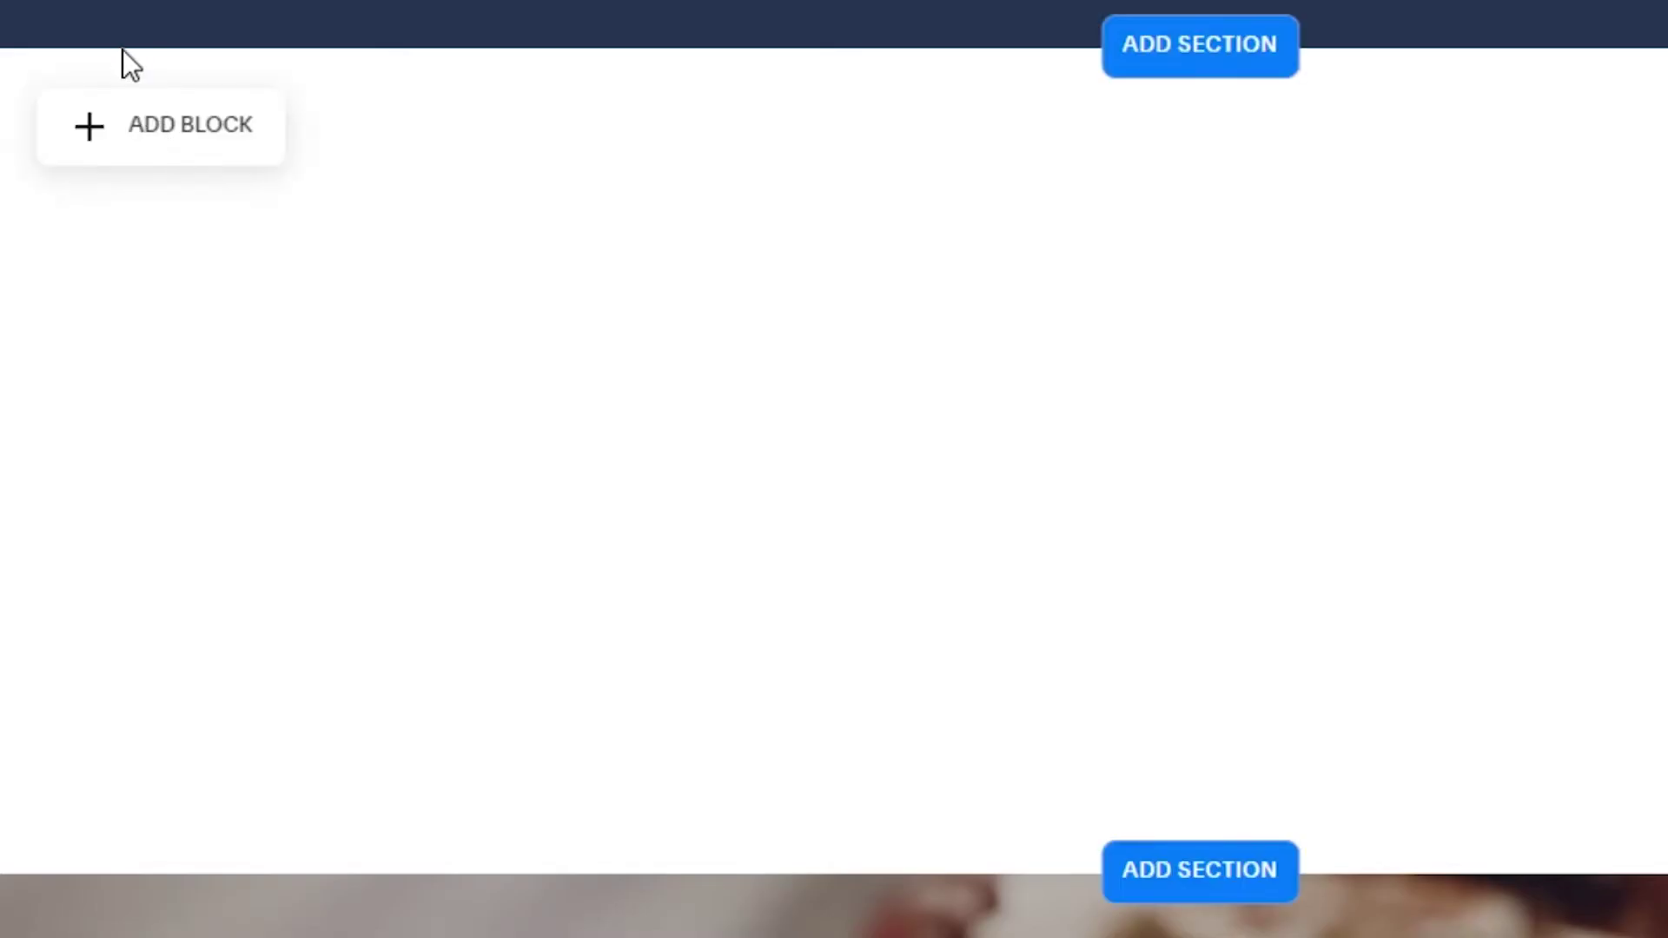
{"action": "left_click", "coordinate": [156, 131]}
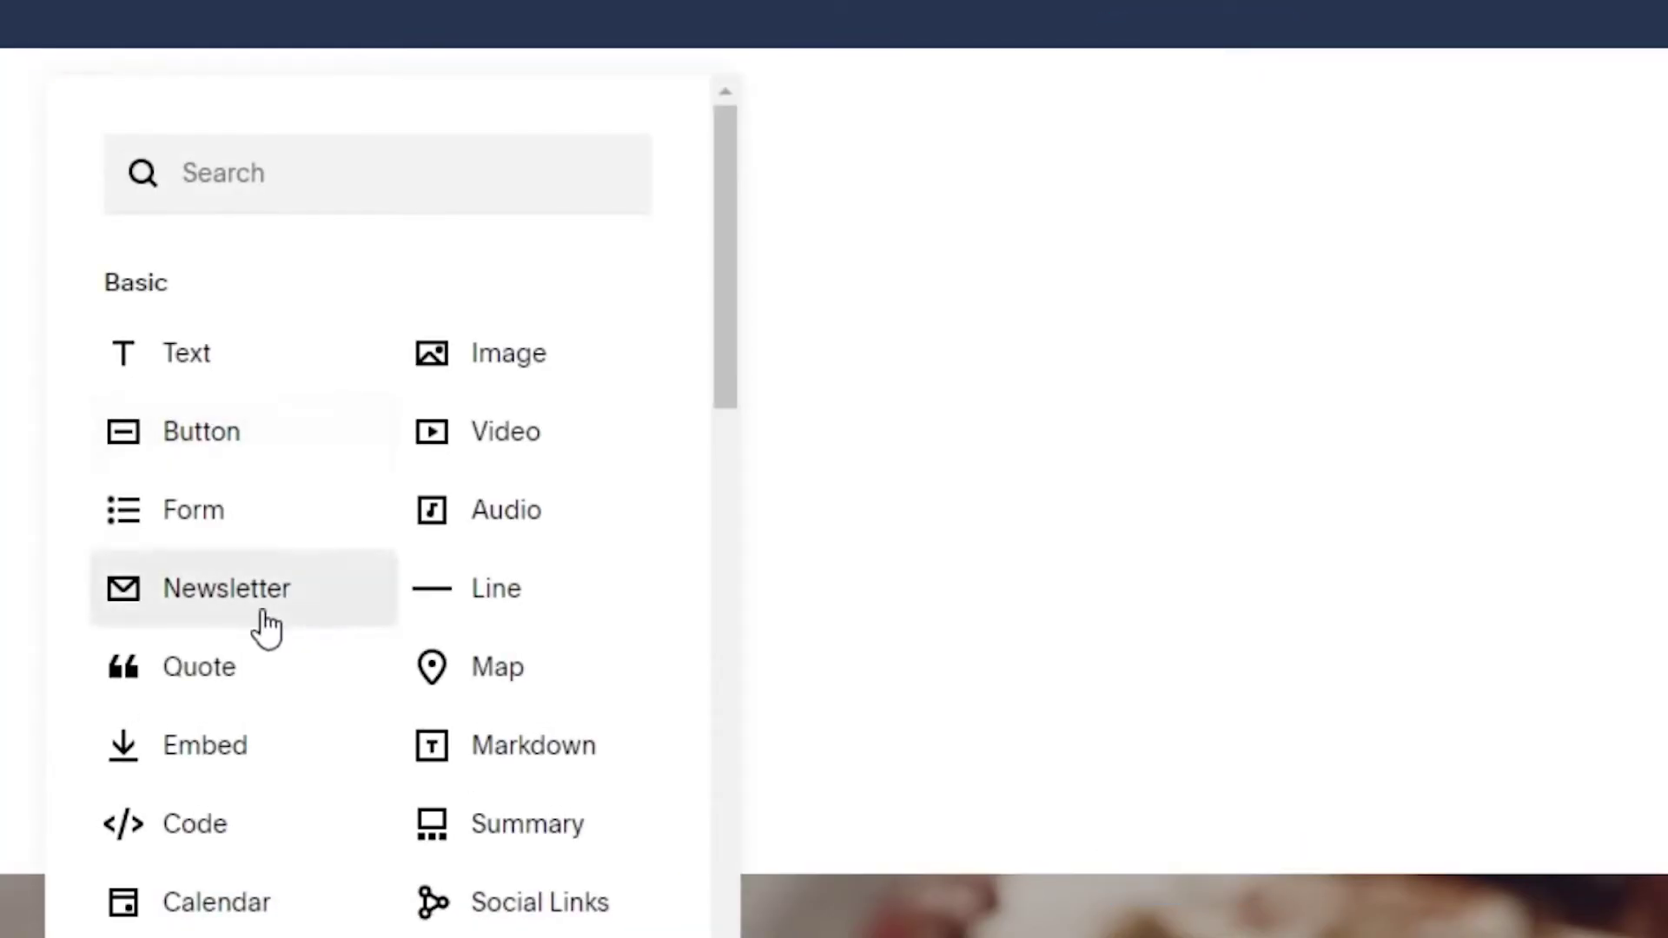
{"action": "left_click", "coordinate": [183, 745]}
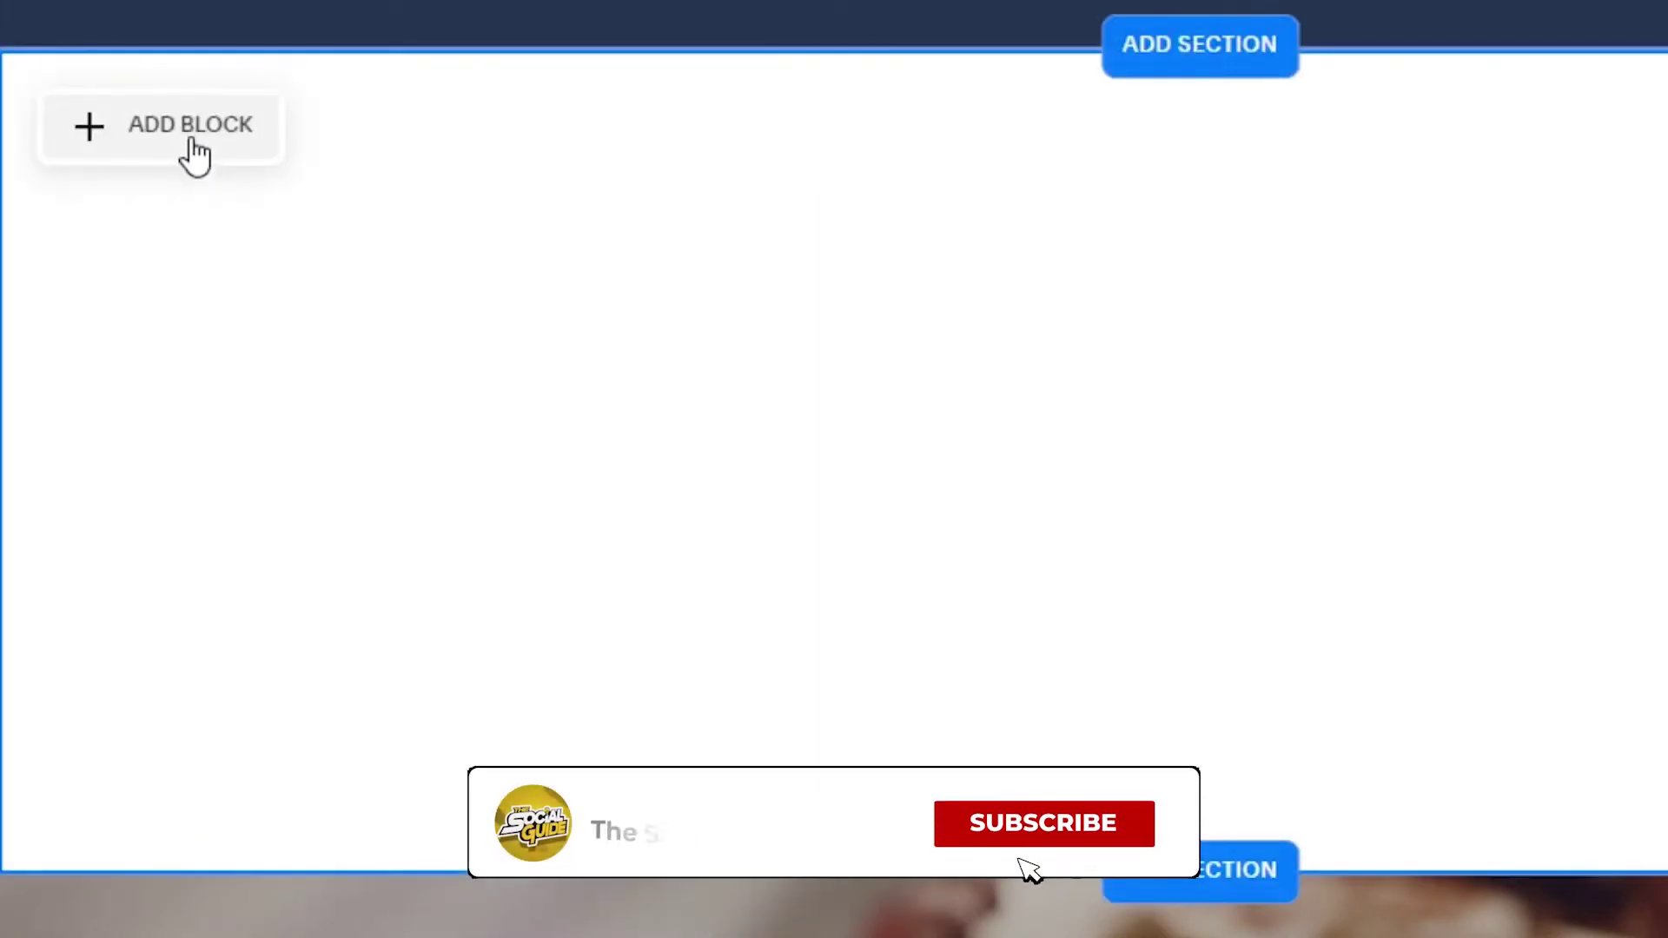
{"action": "left_click", "coordinate": [193, 139]}
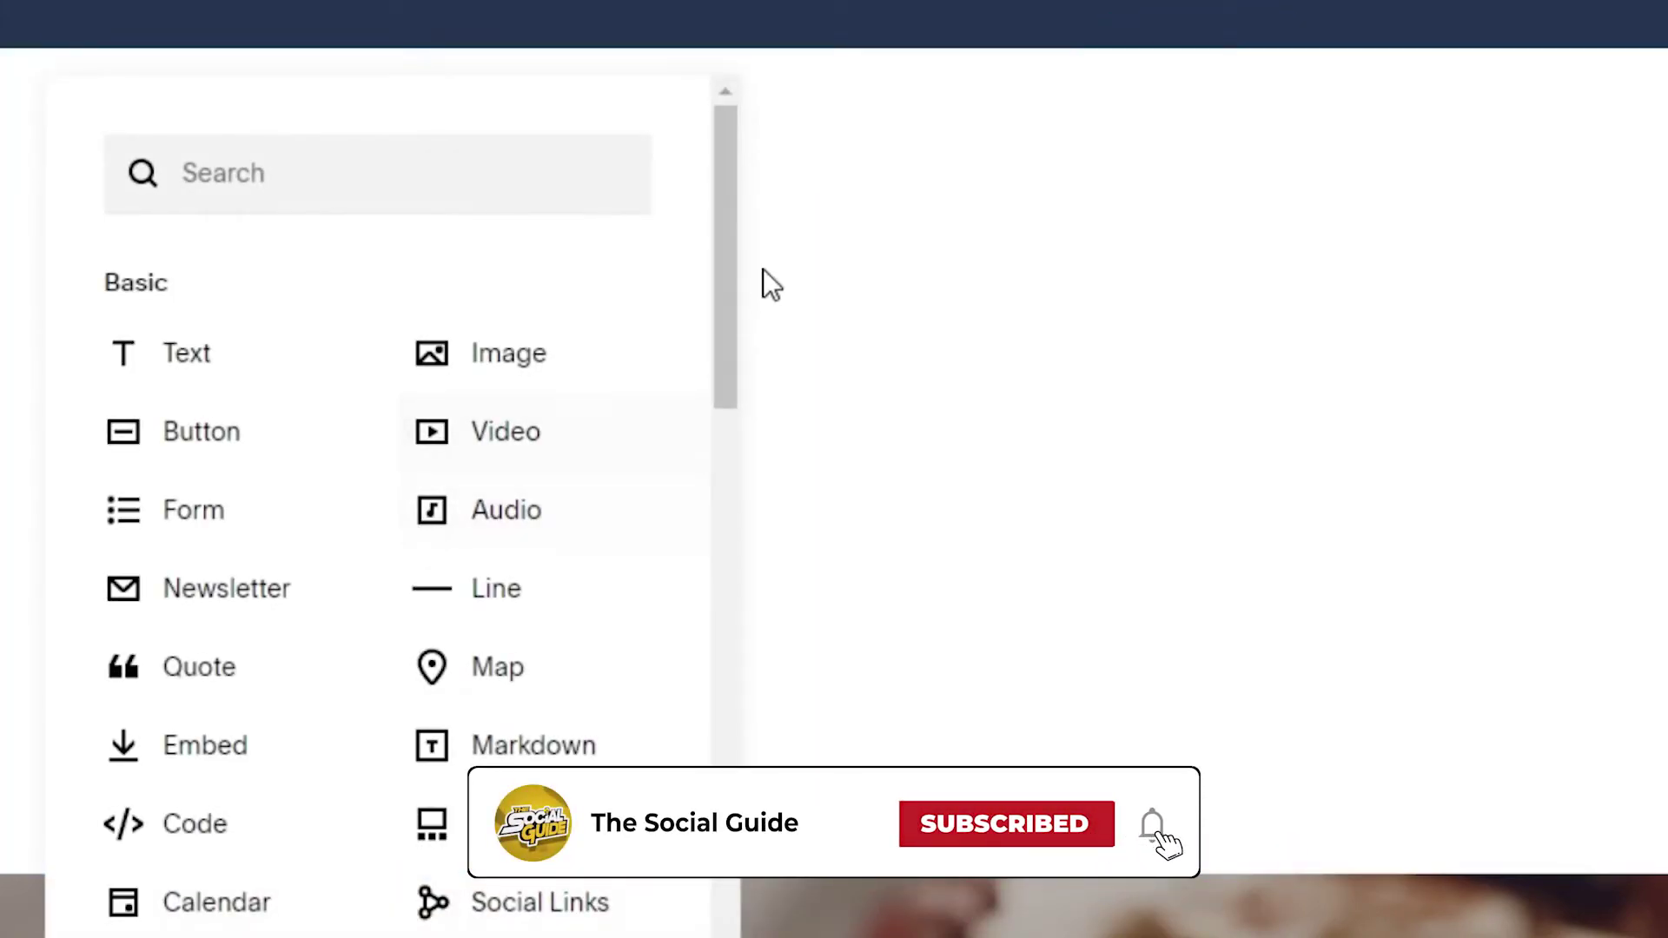
Step: Add a Code block and replace its Hello, World! content with the pasted Elfsight embed code
{"action": "left_click_drag", "start_coordinate": [727, 247], "coordinate": [721, 358]}
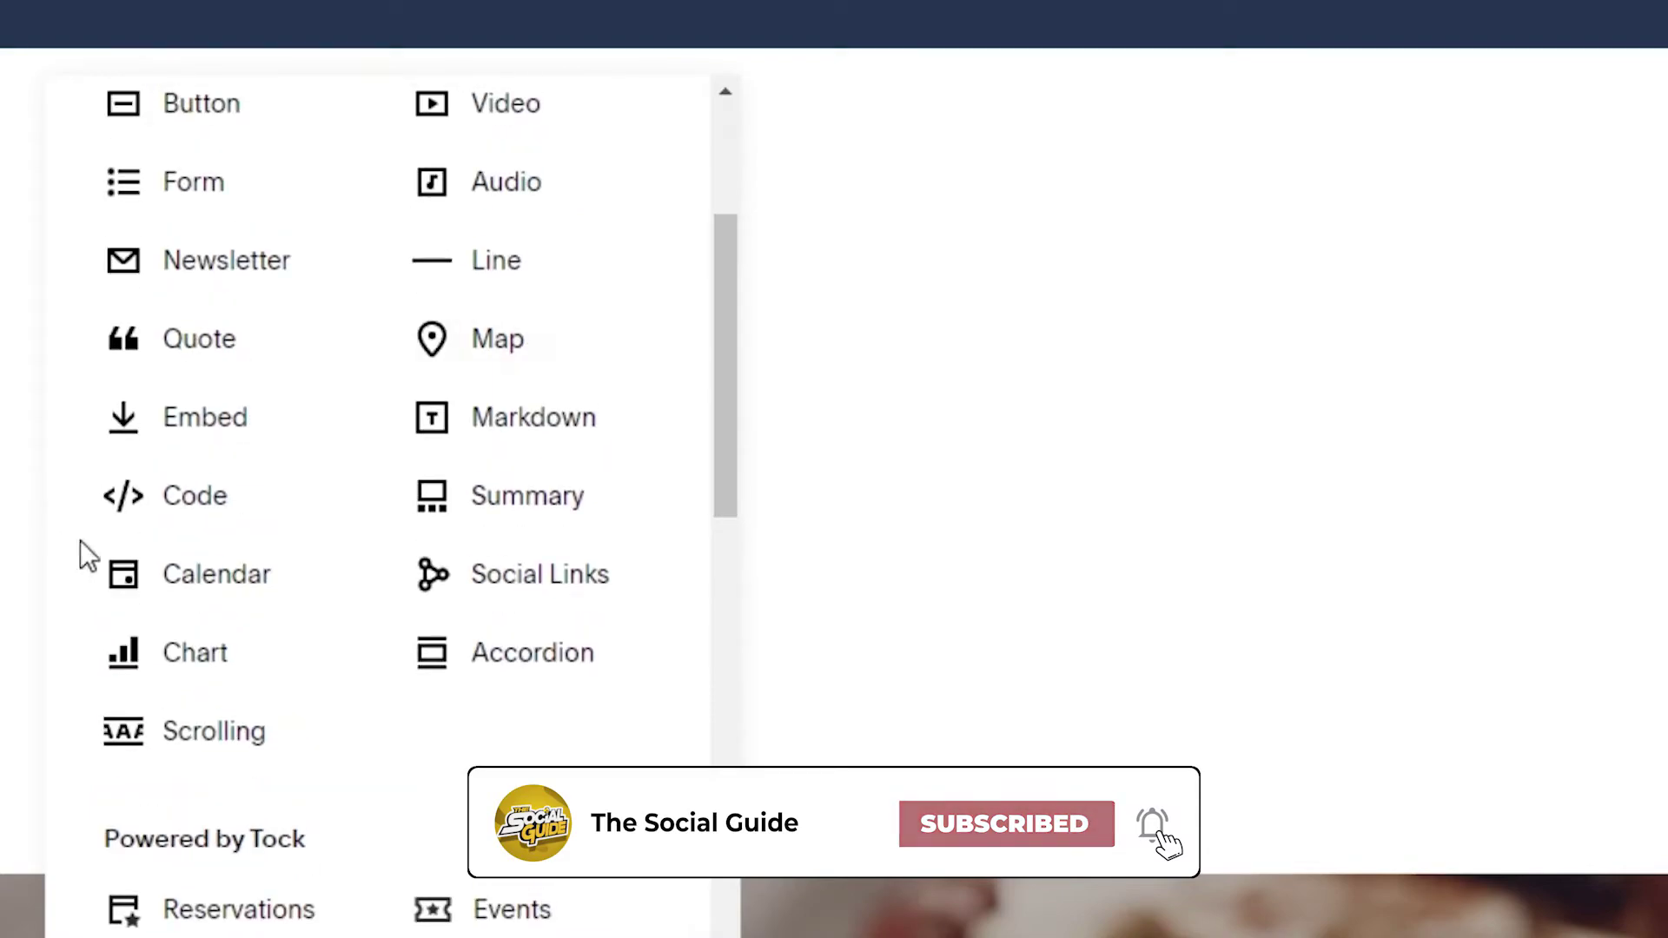
{"action": "left_click", "coordinate": [149, 494]}
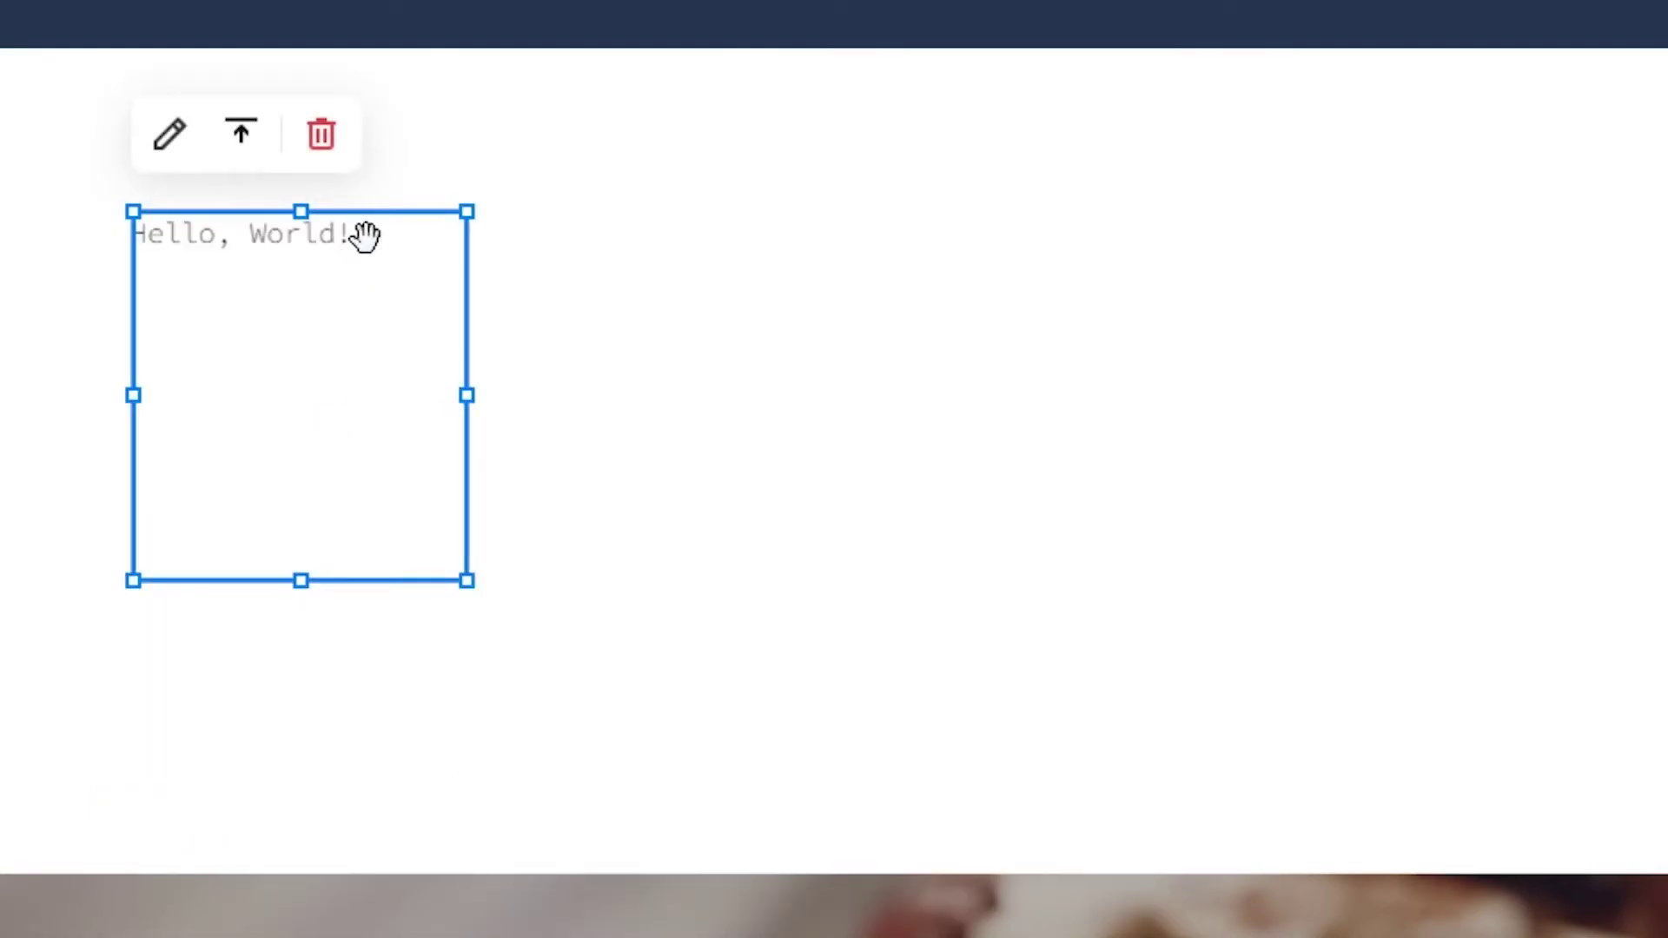
{"action": "left_click", "coordinate": [168, 155]}
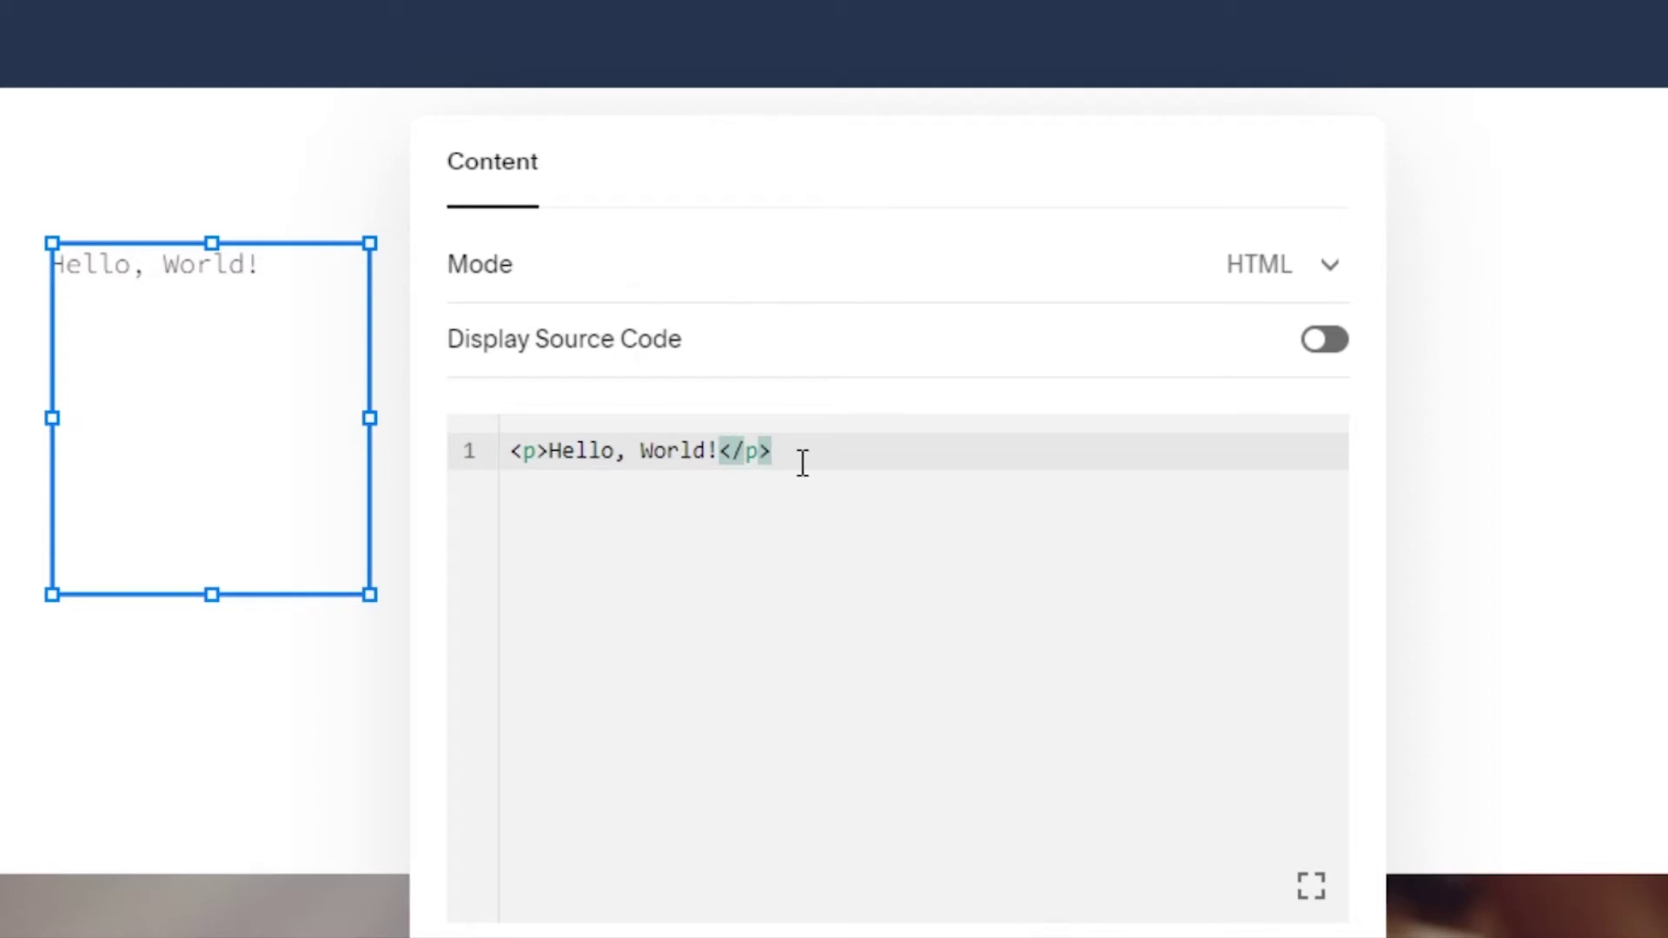
{"action": "key", "text": "Return"}
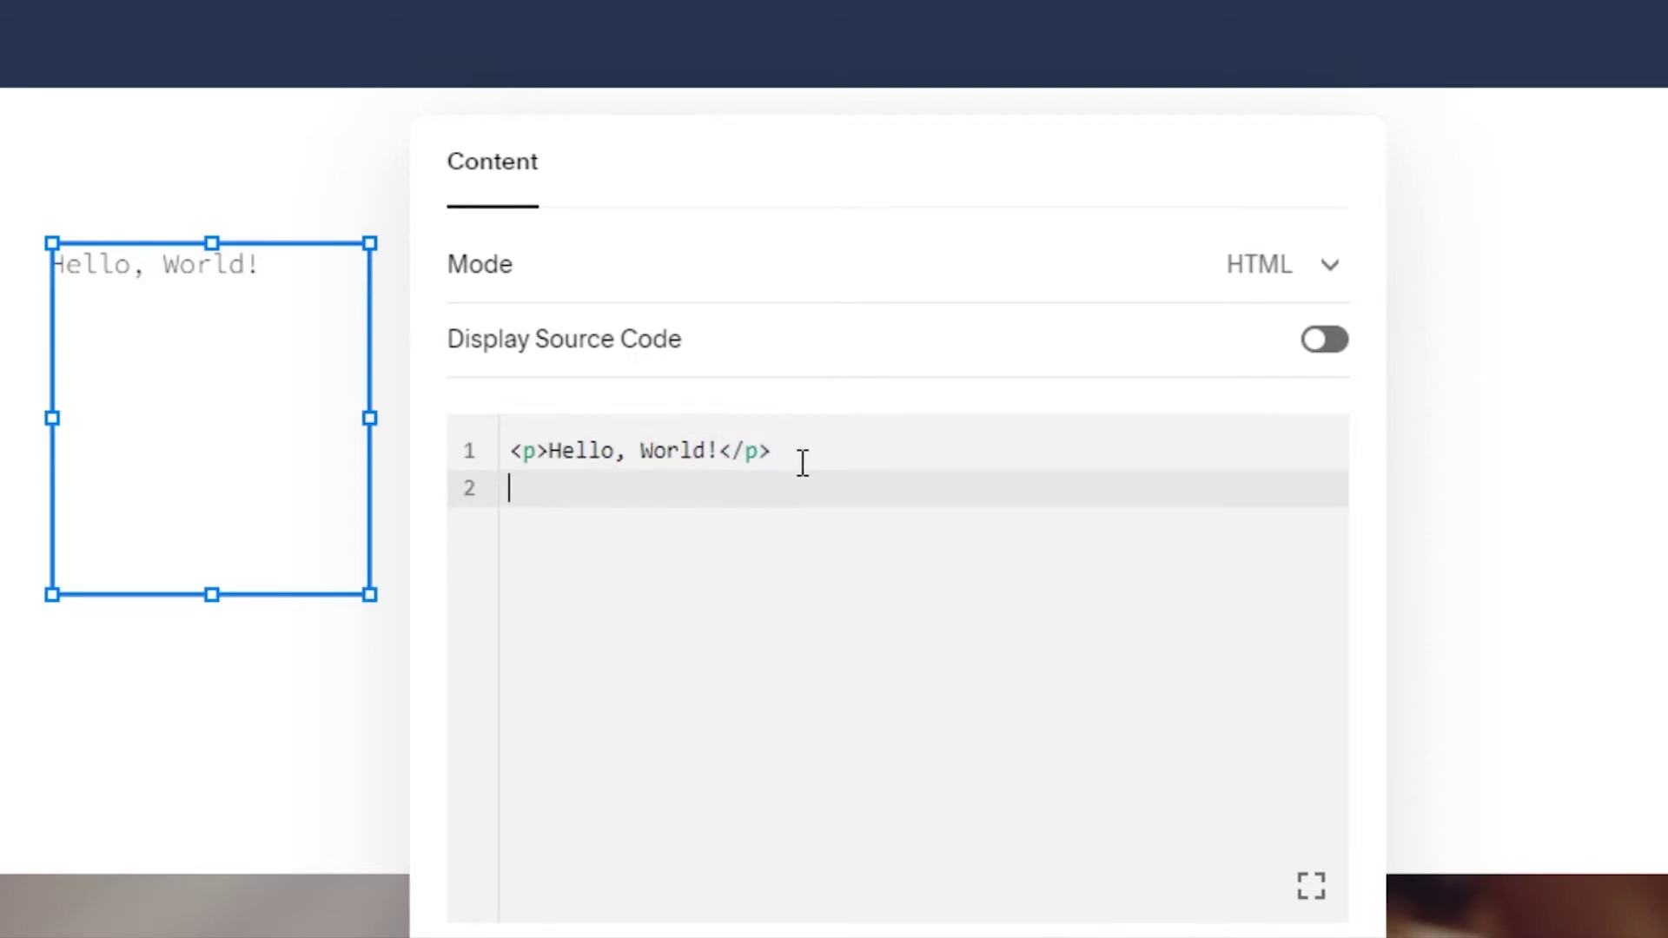
{"action": "right_click", "coordinate": [609, 493]}
{"action": "left_click", "coordinate": [751, 141]}
{"action": "left_click", "coordinate": [719, 451]}
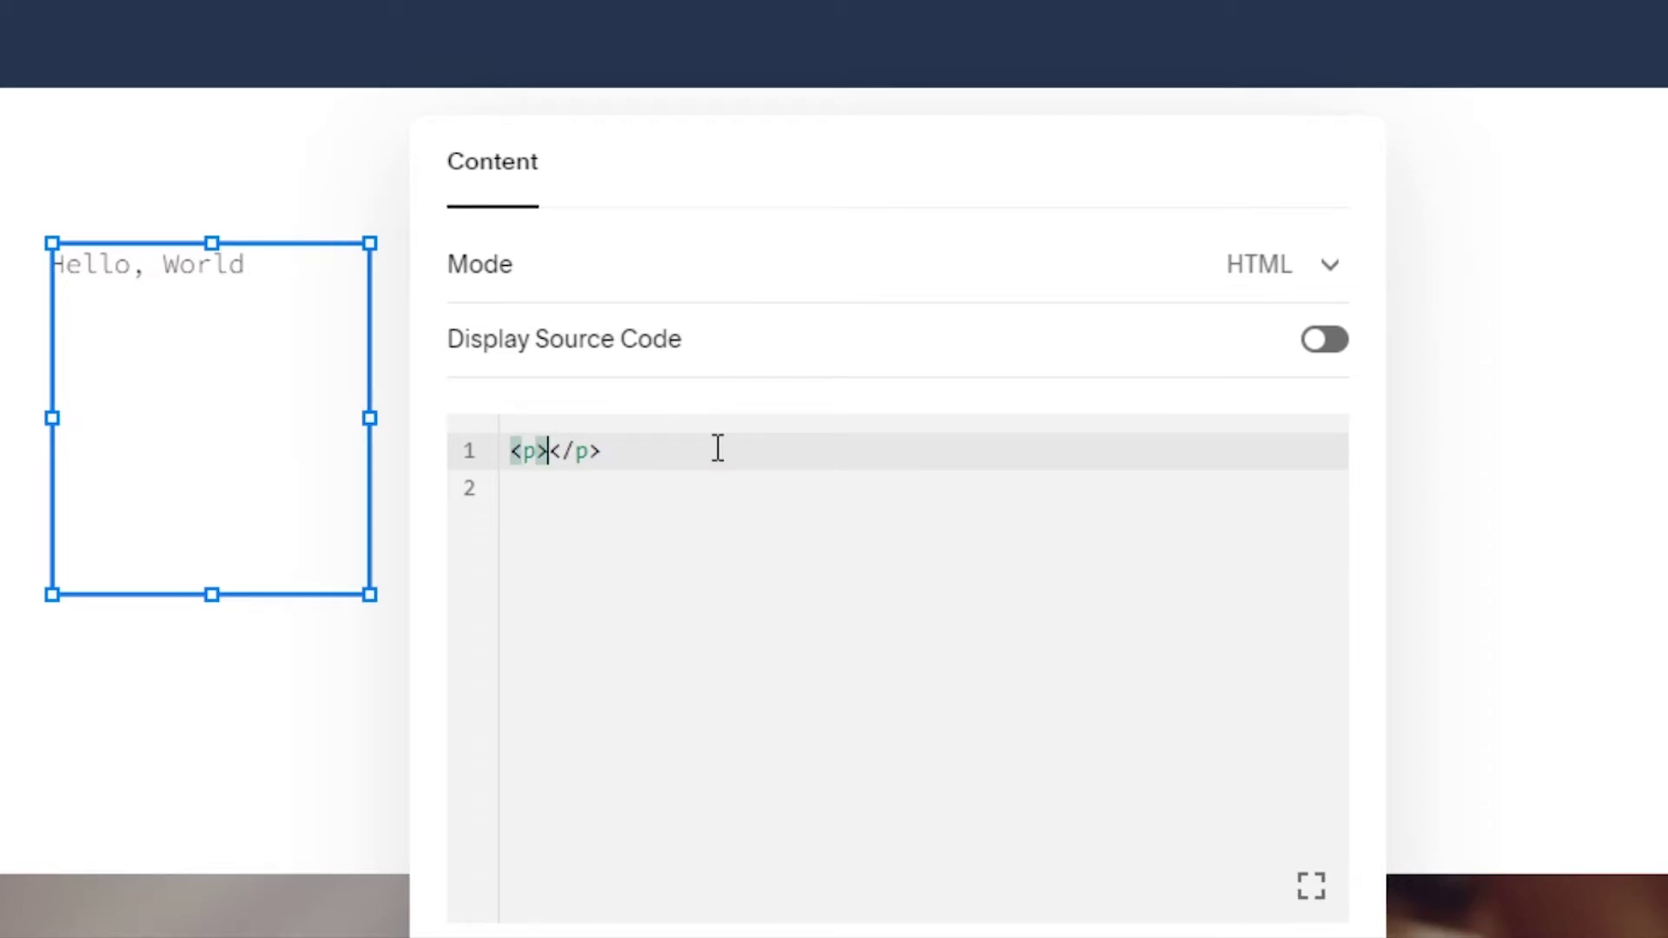
{"action": "right_click", "coordinate": [559, 451]}
{"action": "left_click", "coordinate": [640, 94]}
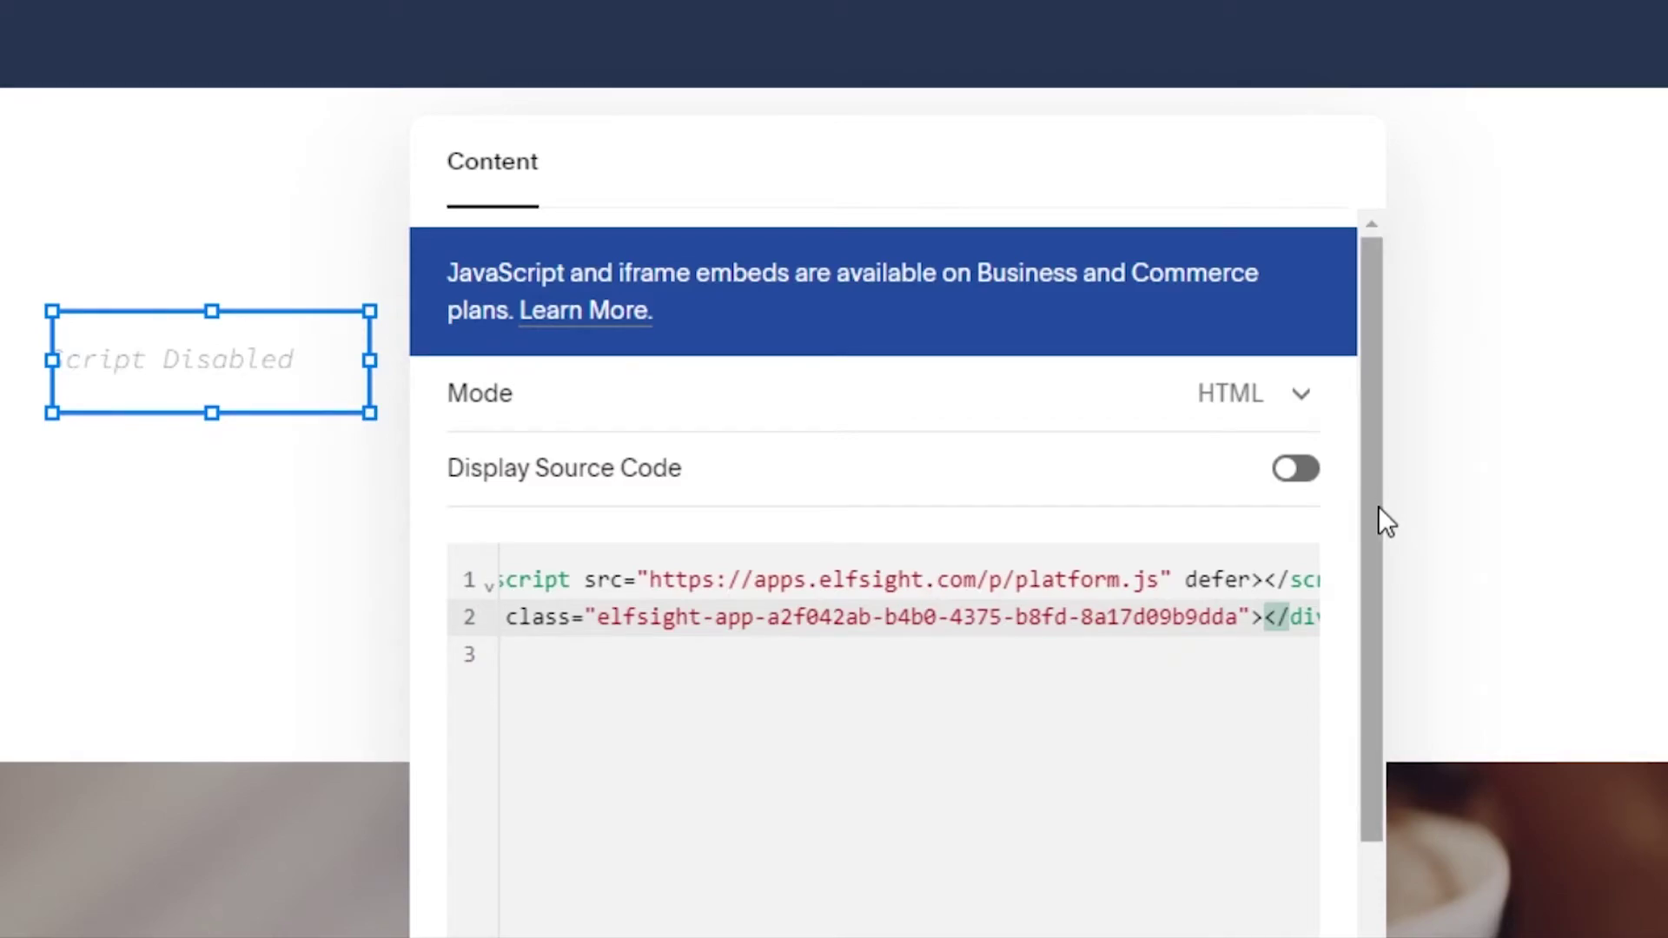
Step: Add an empty line below the Elfsight embed code in the code editor
{"action": "scroll", "coordinate": [1380, 512], "scroll_direction": "down", "scroll_amount": 2}
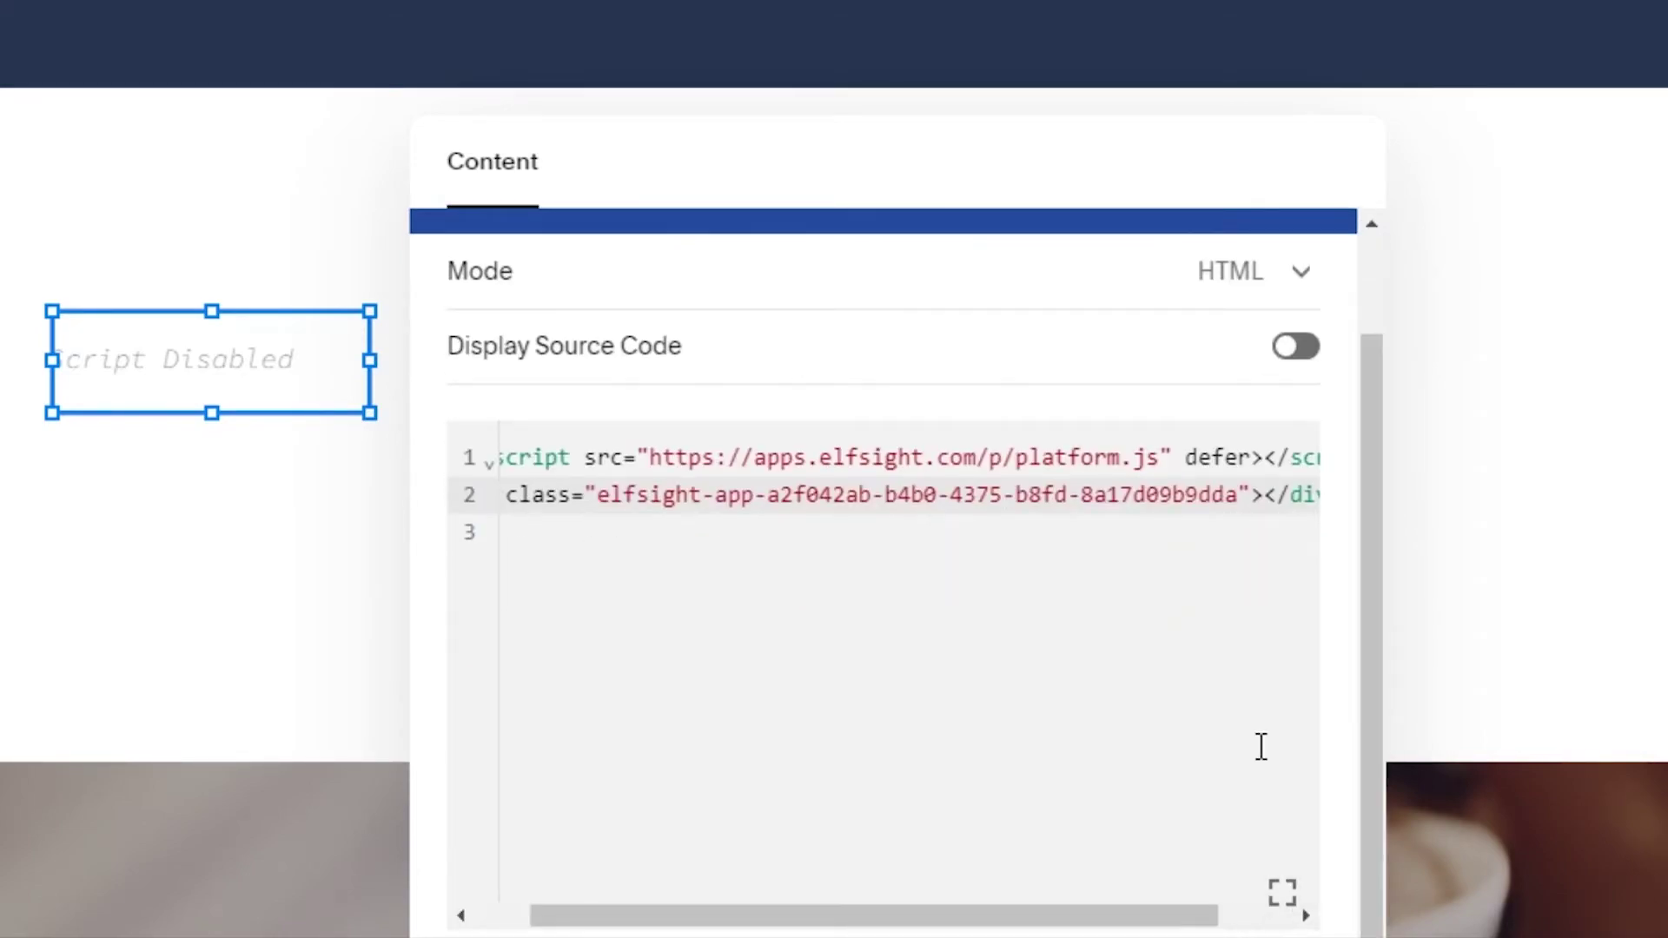
{"action": "left_click", "coordinate": [1279, 636]}
{"action": "key", "text": "Return"}
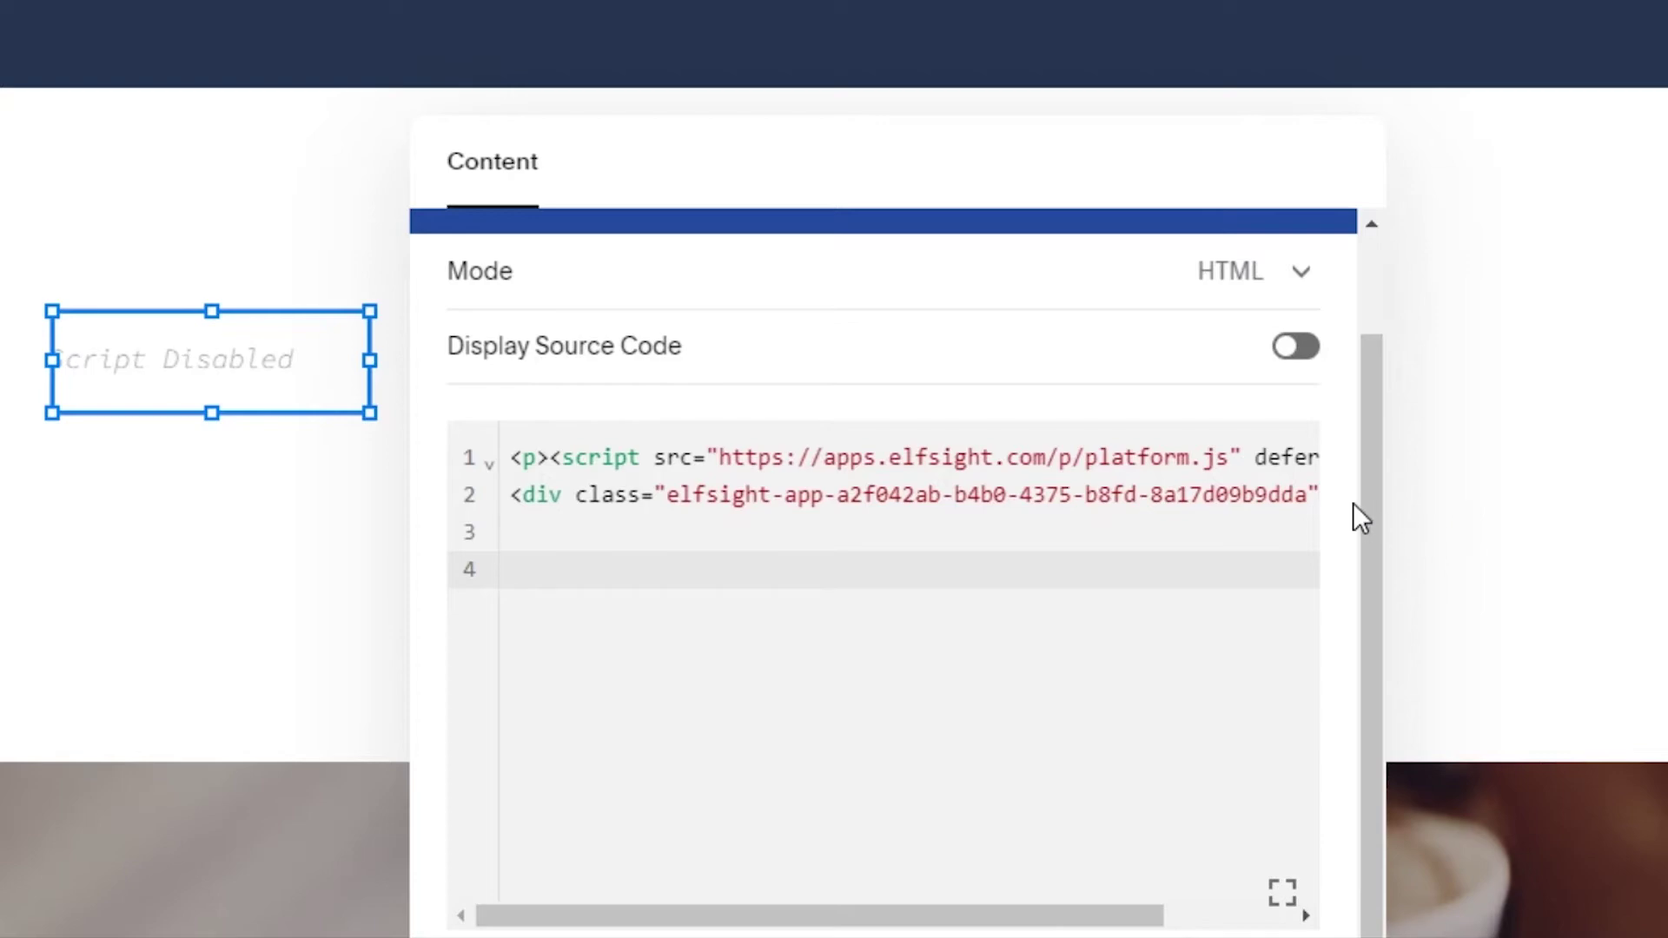
{"action": "scroll", "coordinate": [1382, 369], "scroll_direction": "up", "scroll_amount": 2}
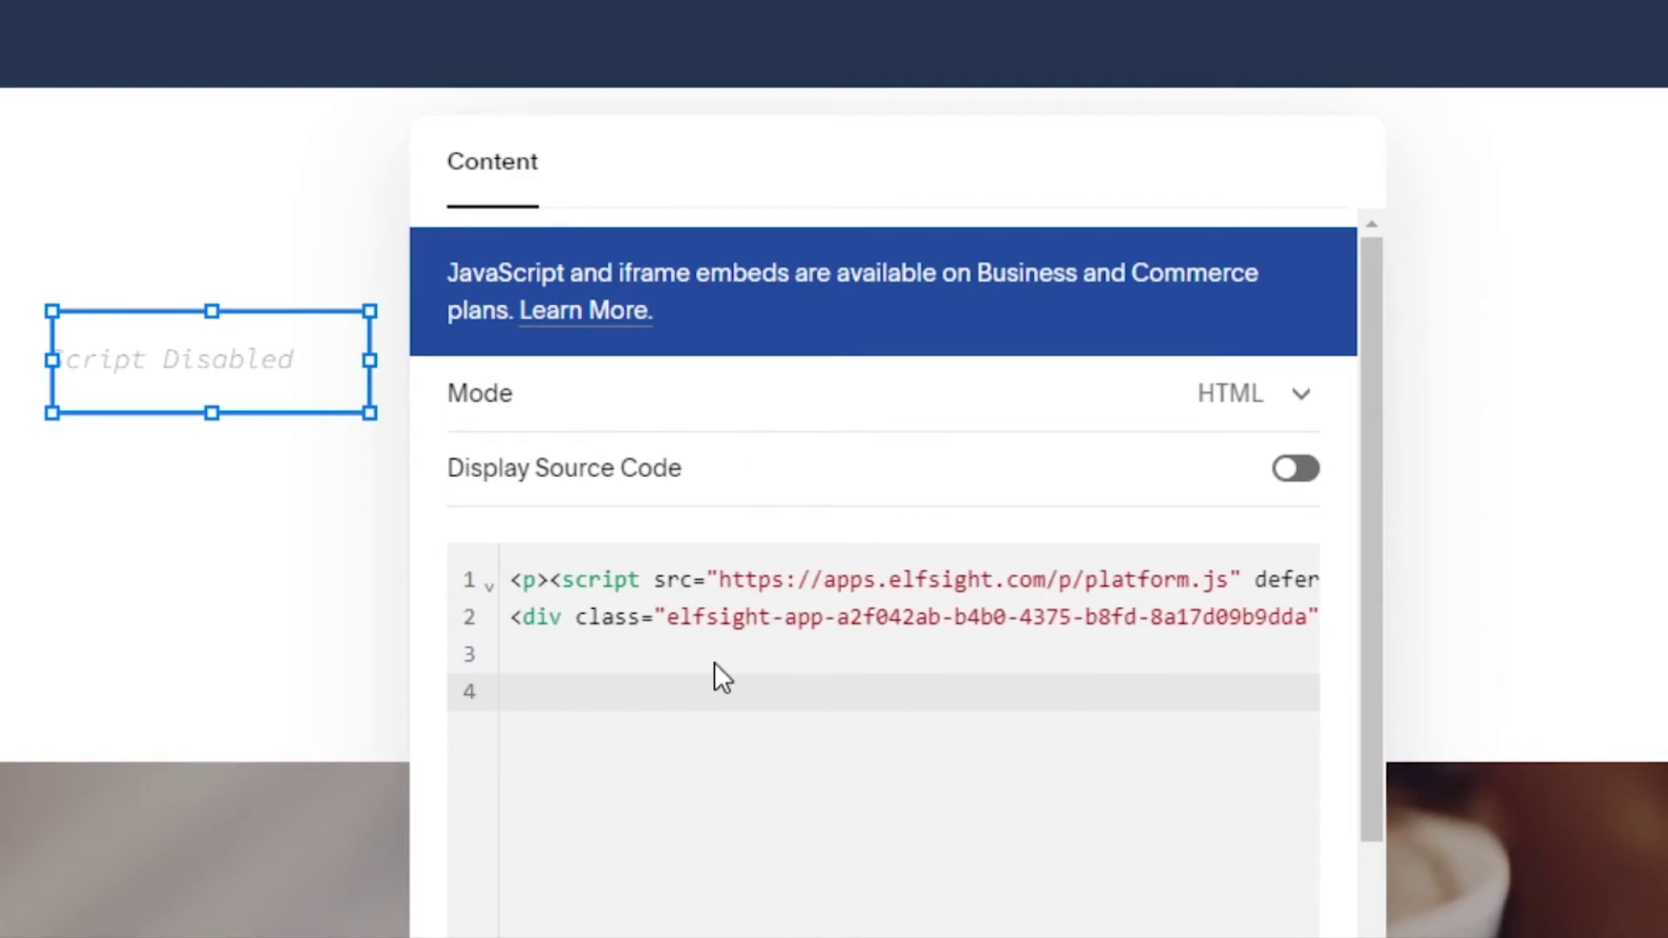
Step: Leave the Code block's mode on HTML and close its content settings
{"action": "left_click", "coordinate": [1246, 402]}
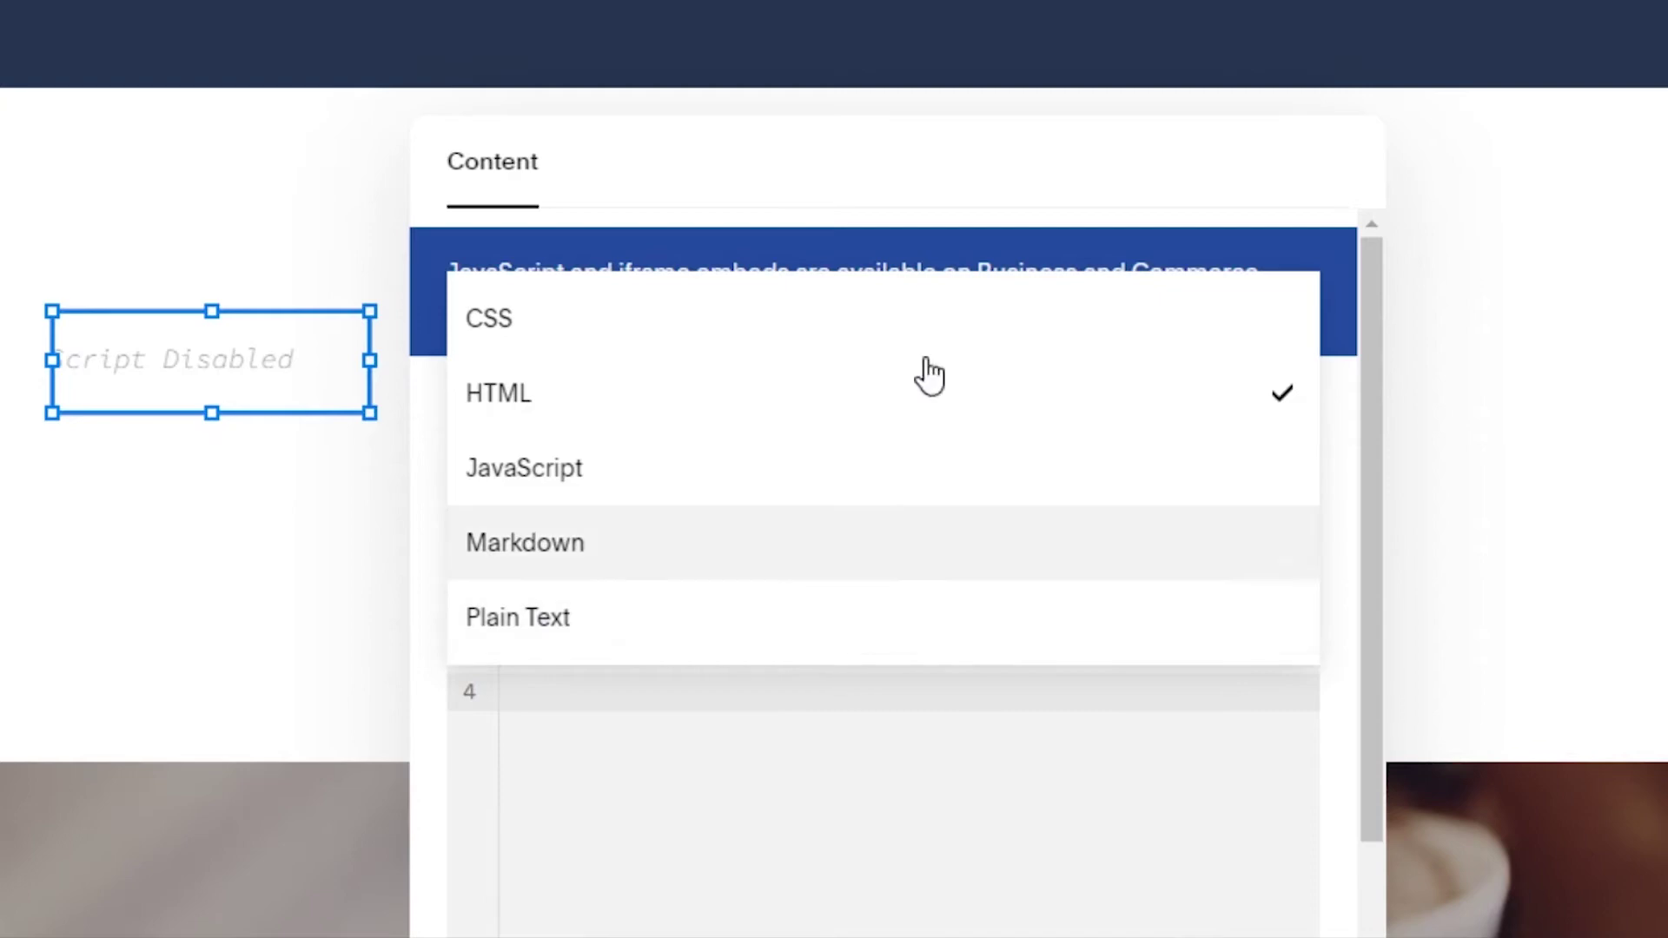
{"action": "left_click", "coordinate": [743, 405]}
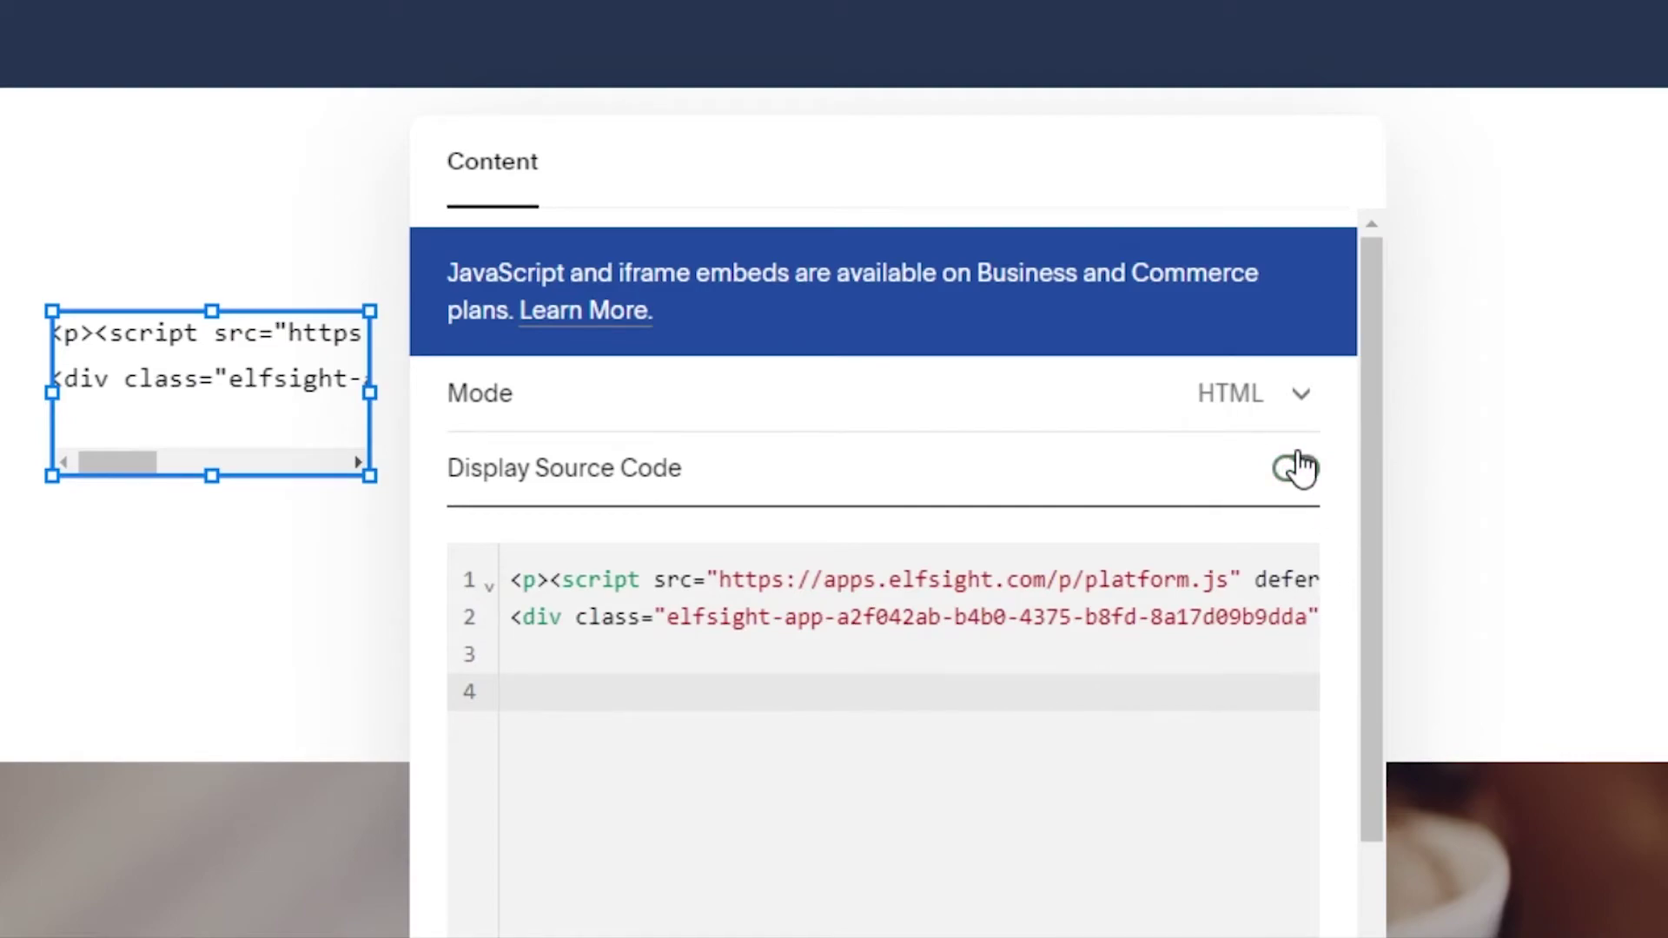
{"action": "scroll", "coordinate": [1348, 556], "scroll_direction": "down", "scroll_amount": 2}
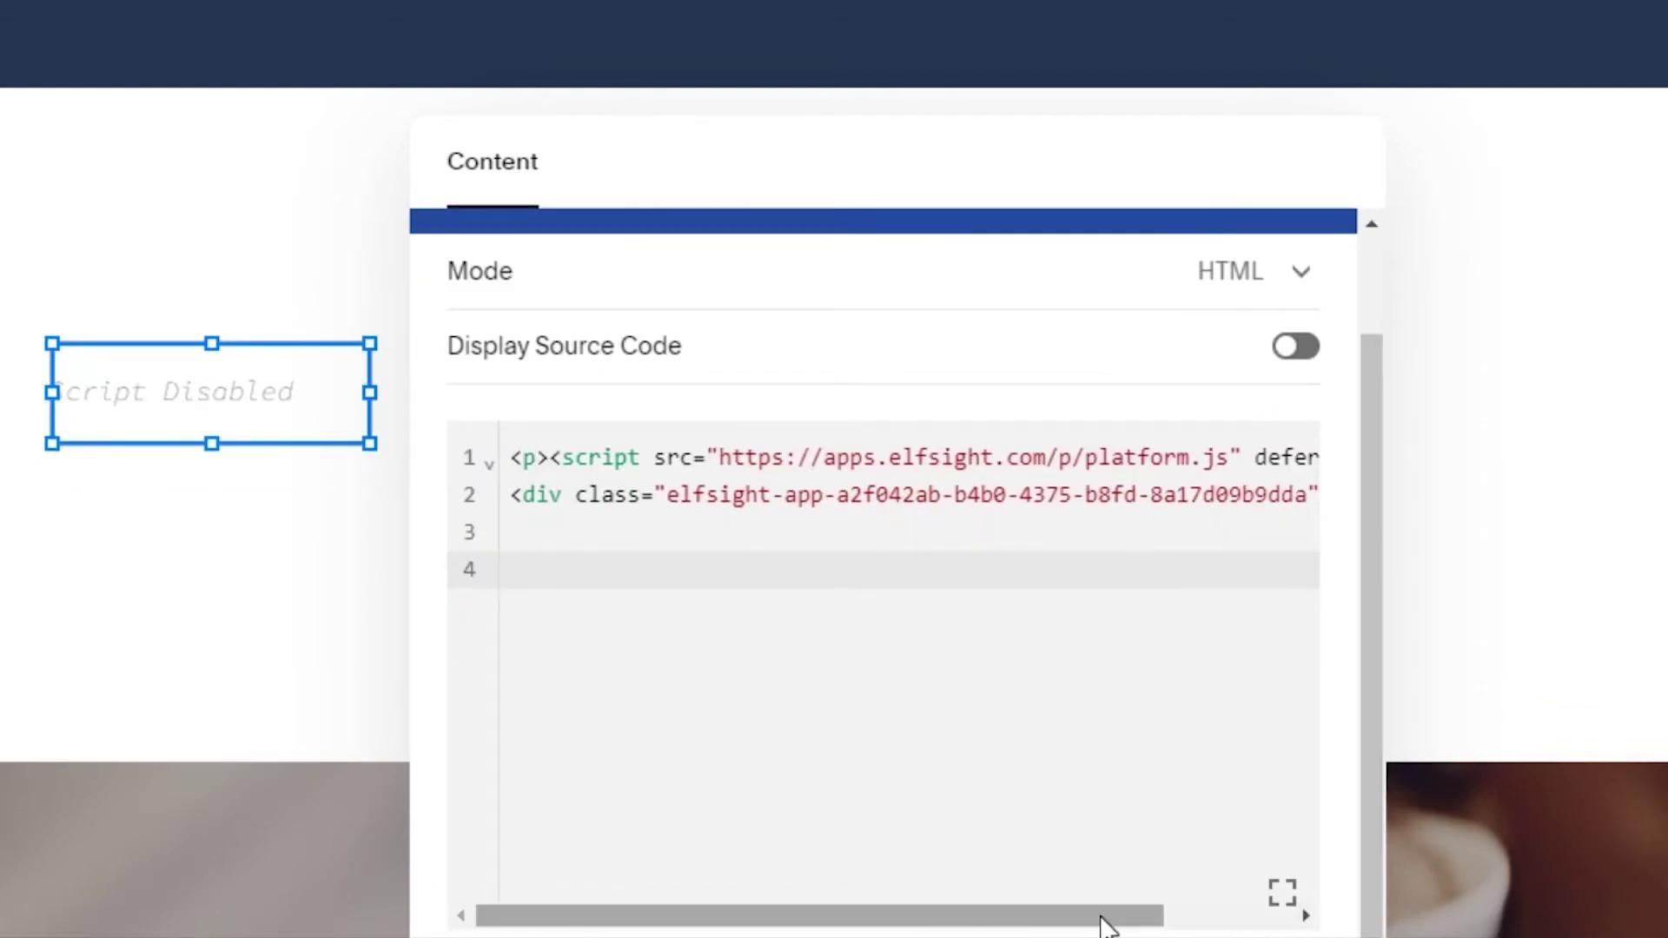
{"action": "left_click_drag", "start_coordinate": [1103, 920], "coordinate": [1364, 826]}
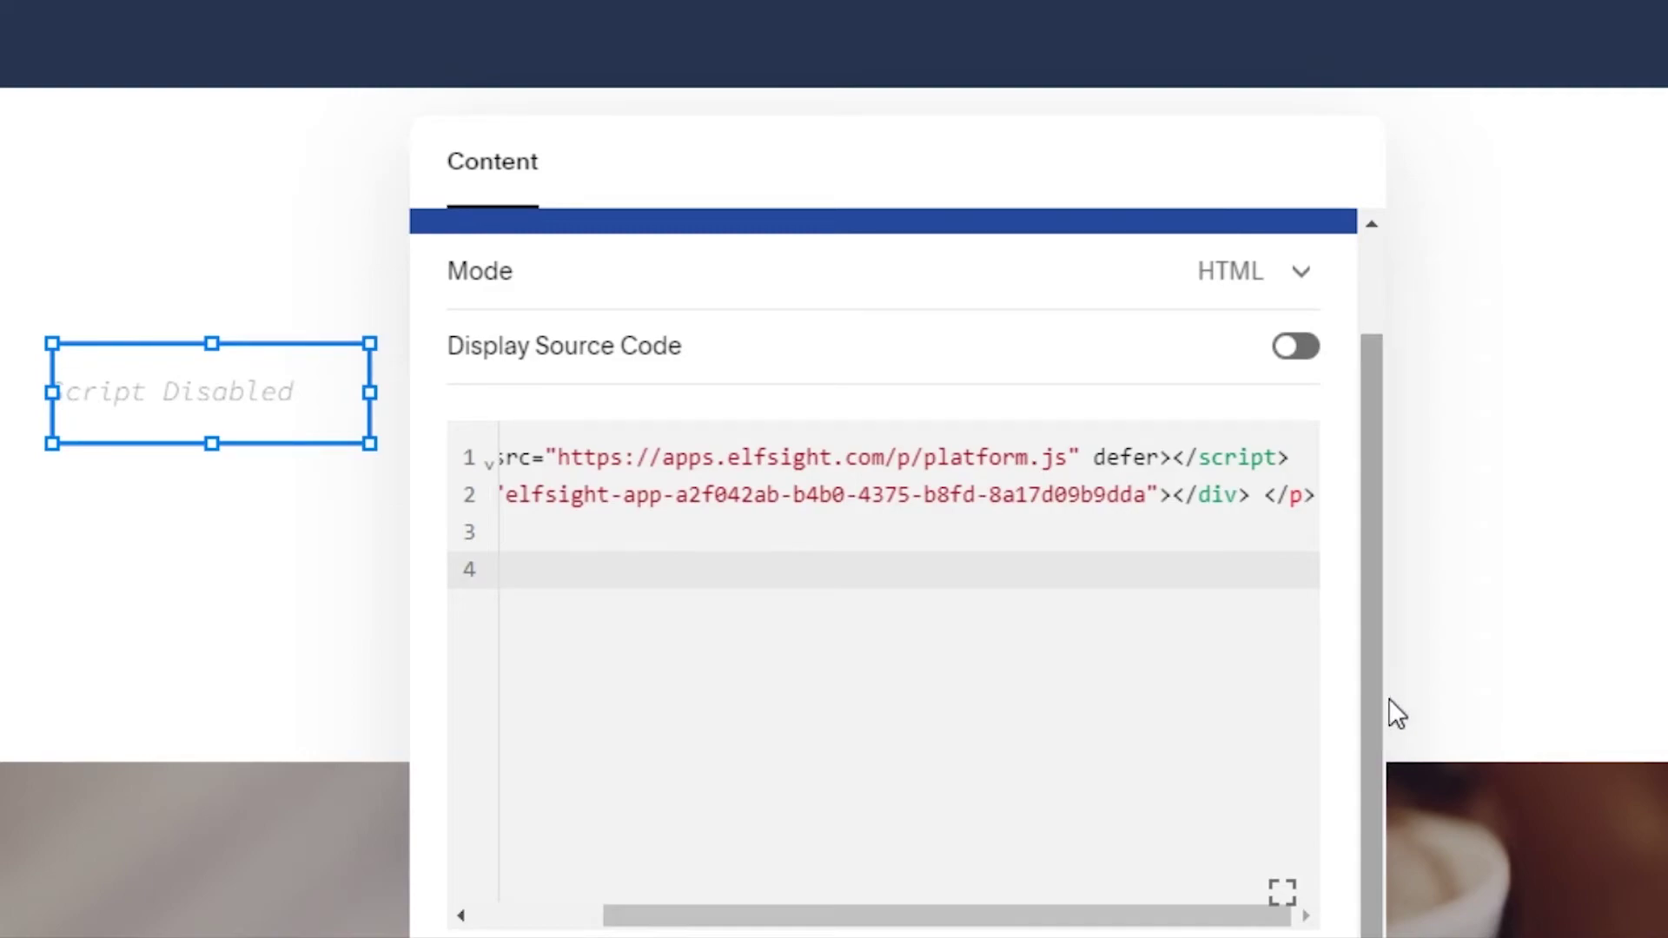
{"action": "left_click", "coordinate": [1494, 648]}
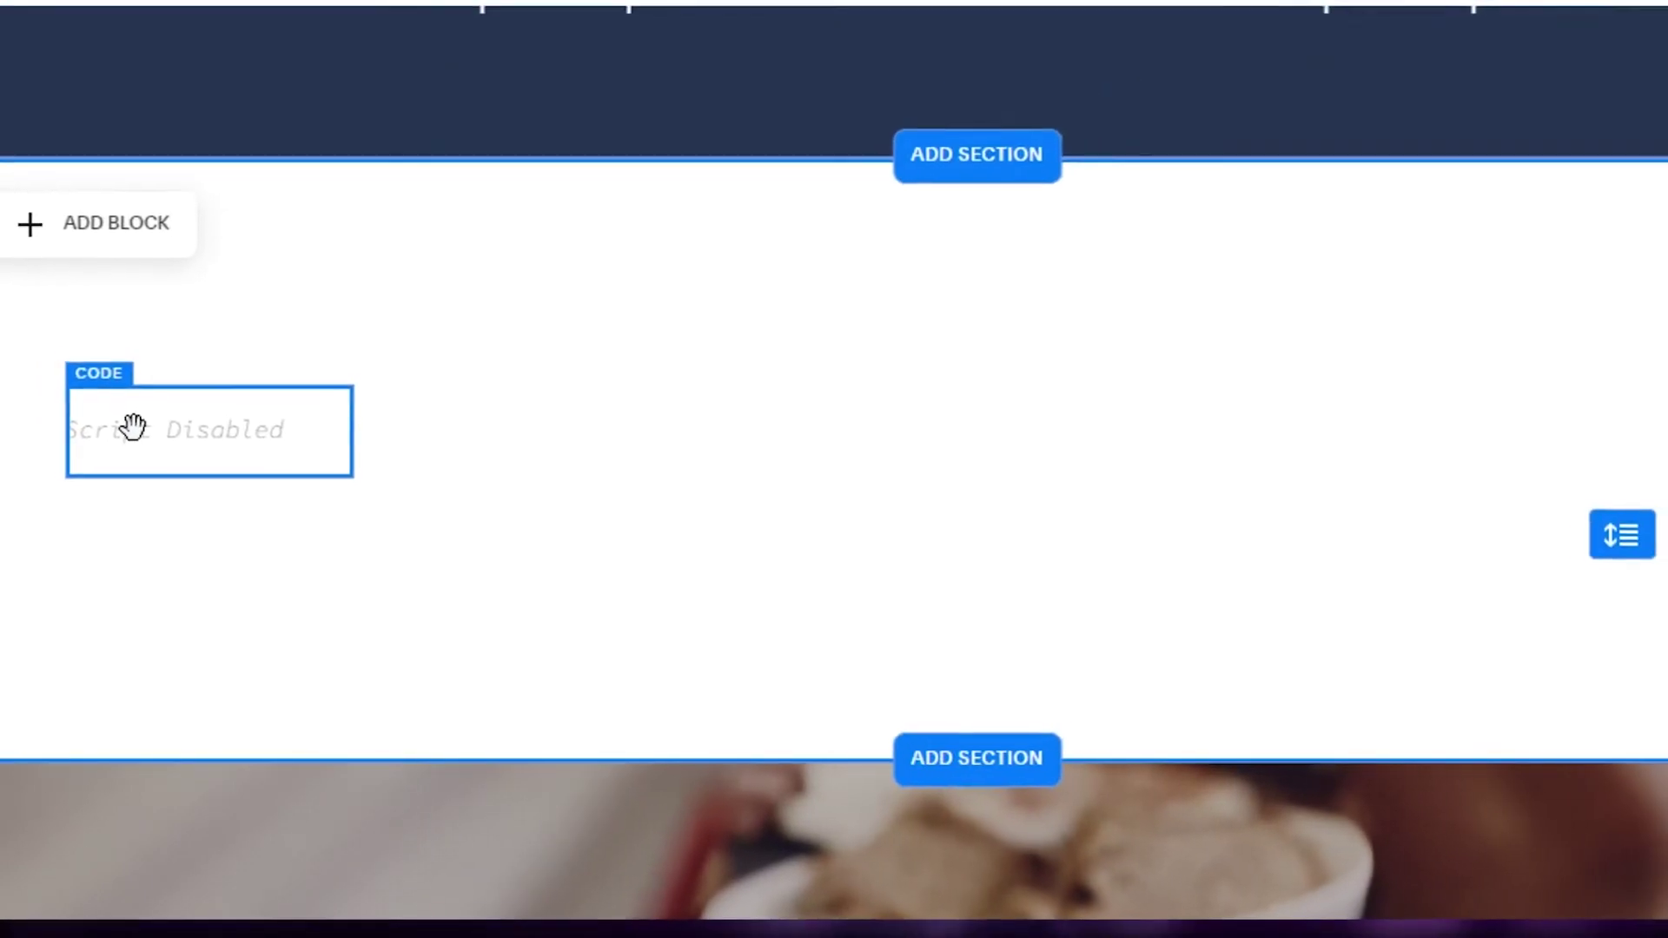
{"action": "left_click", "coordinate": [130, 365]}
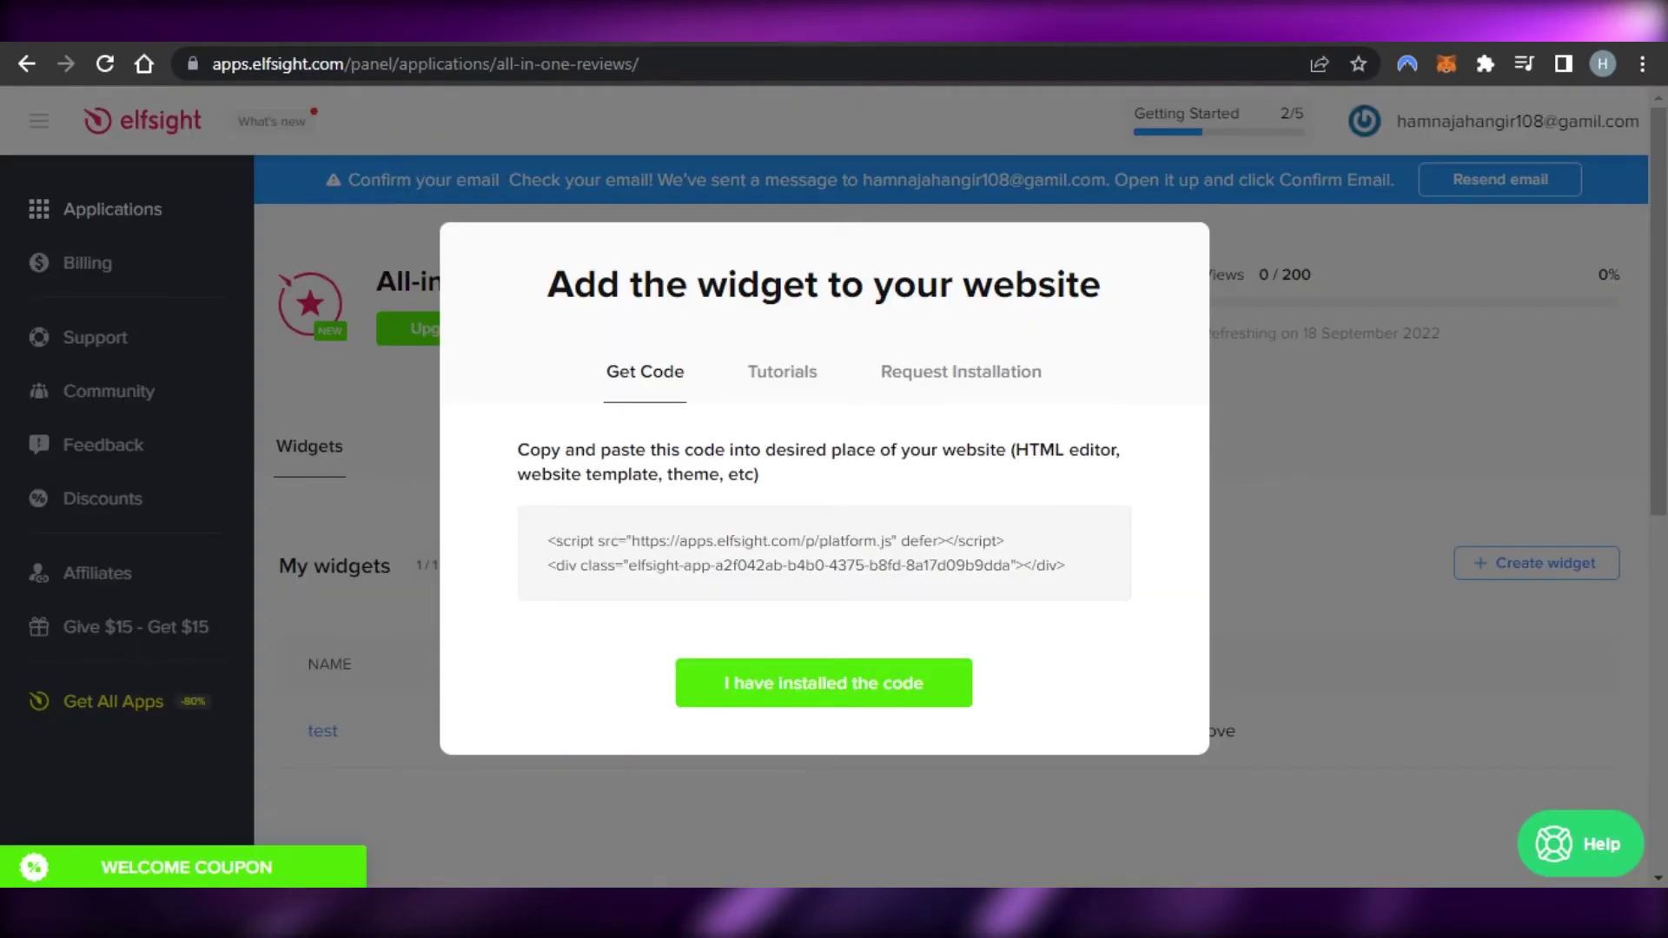
{"action": "left_click", "coordinate": [1275, 603]}
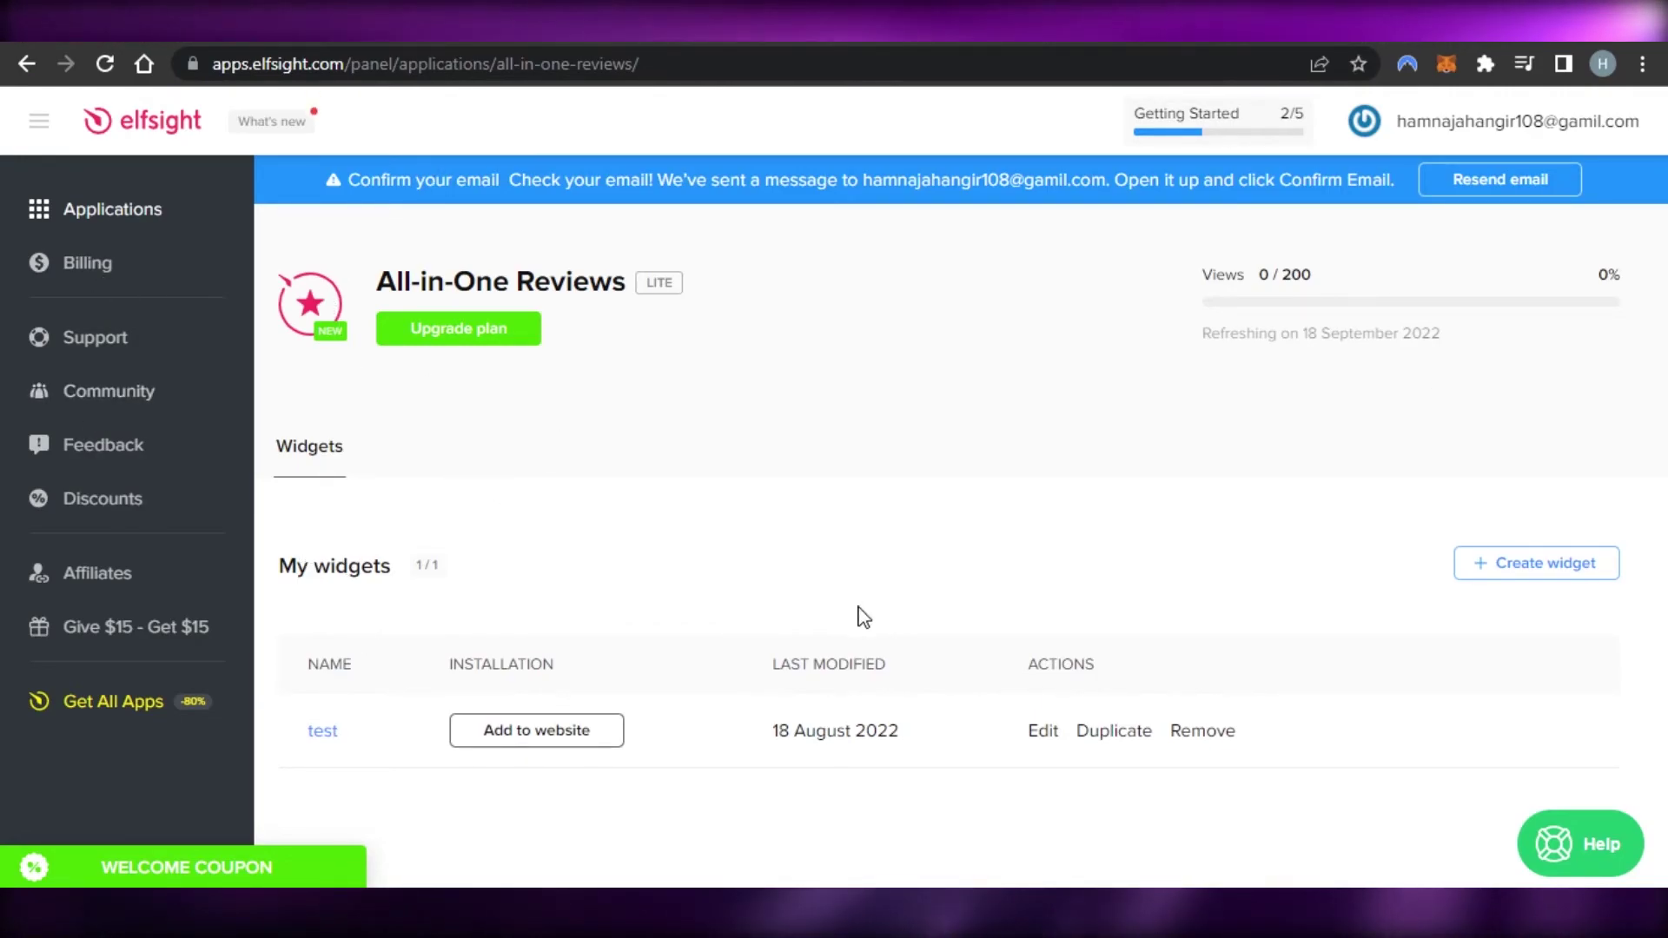
{"action": "left_click", "coordinate": [27, 63]}
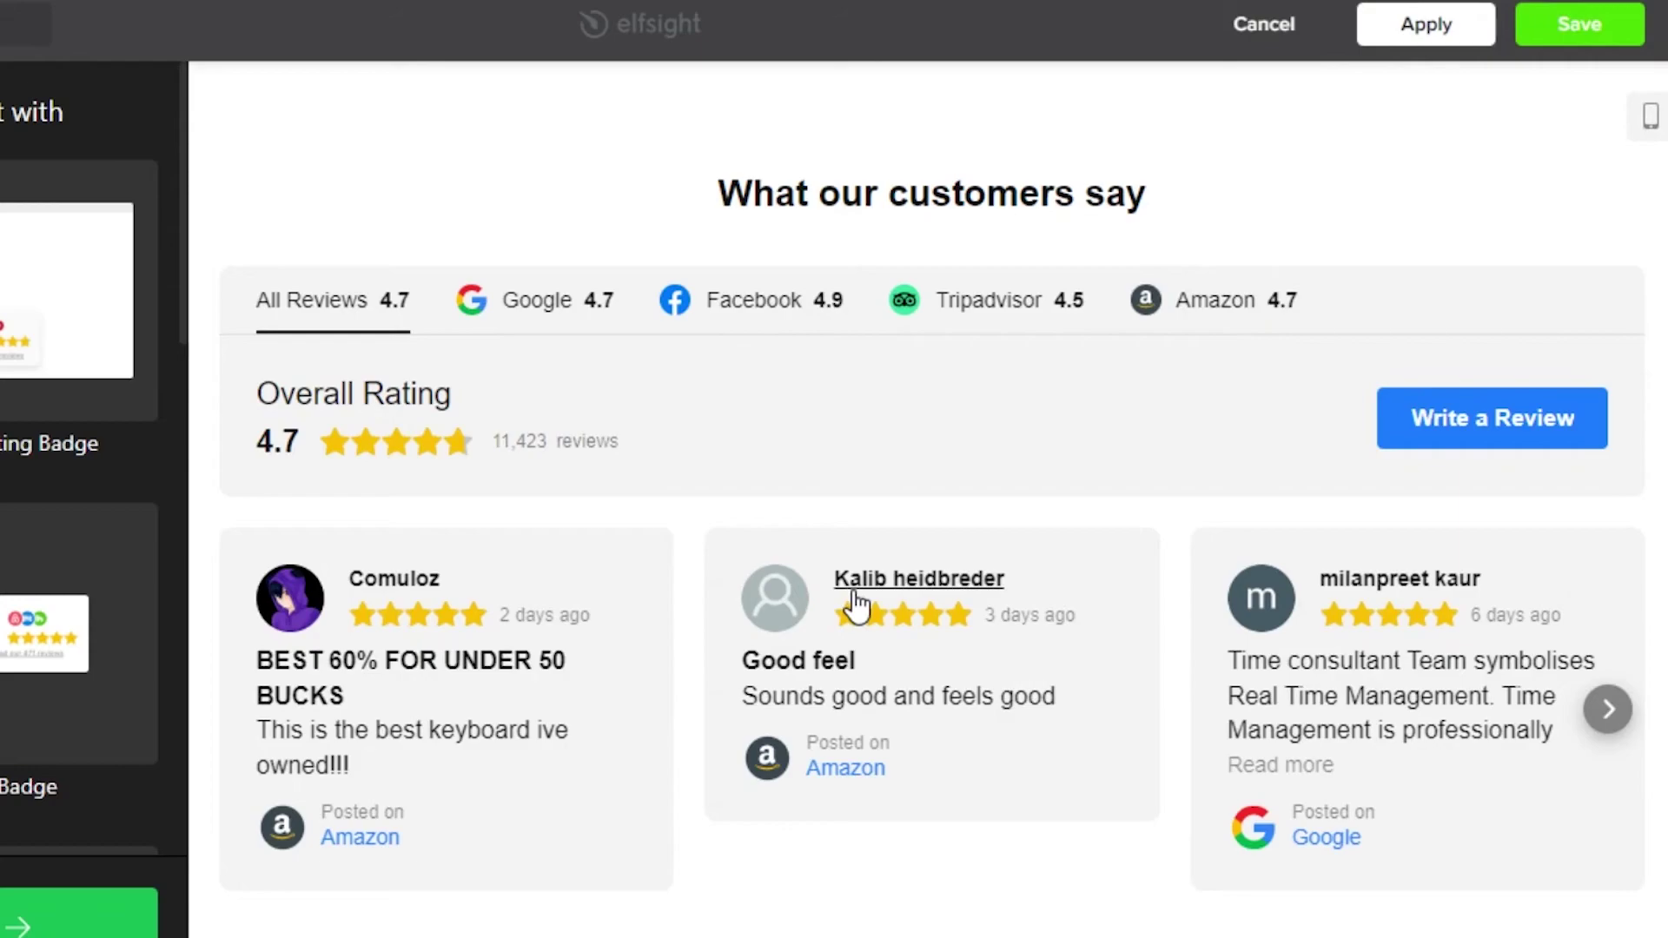
{"action": "left_click", "coordinate": [1651, 118]}
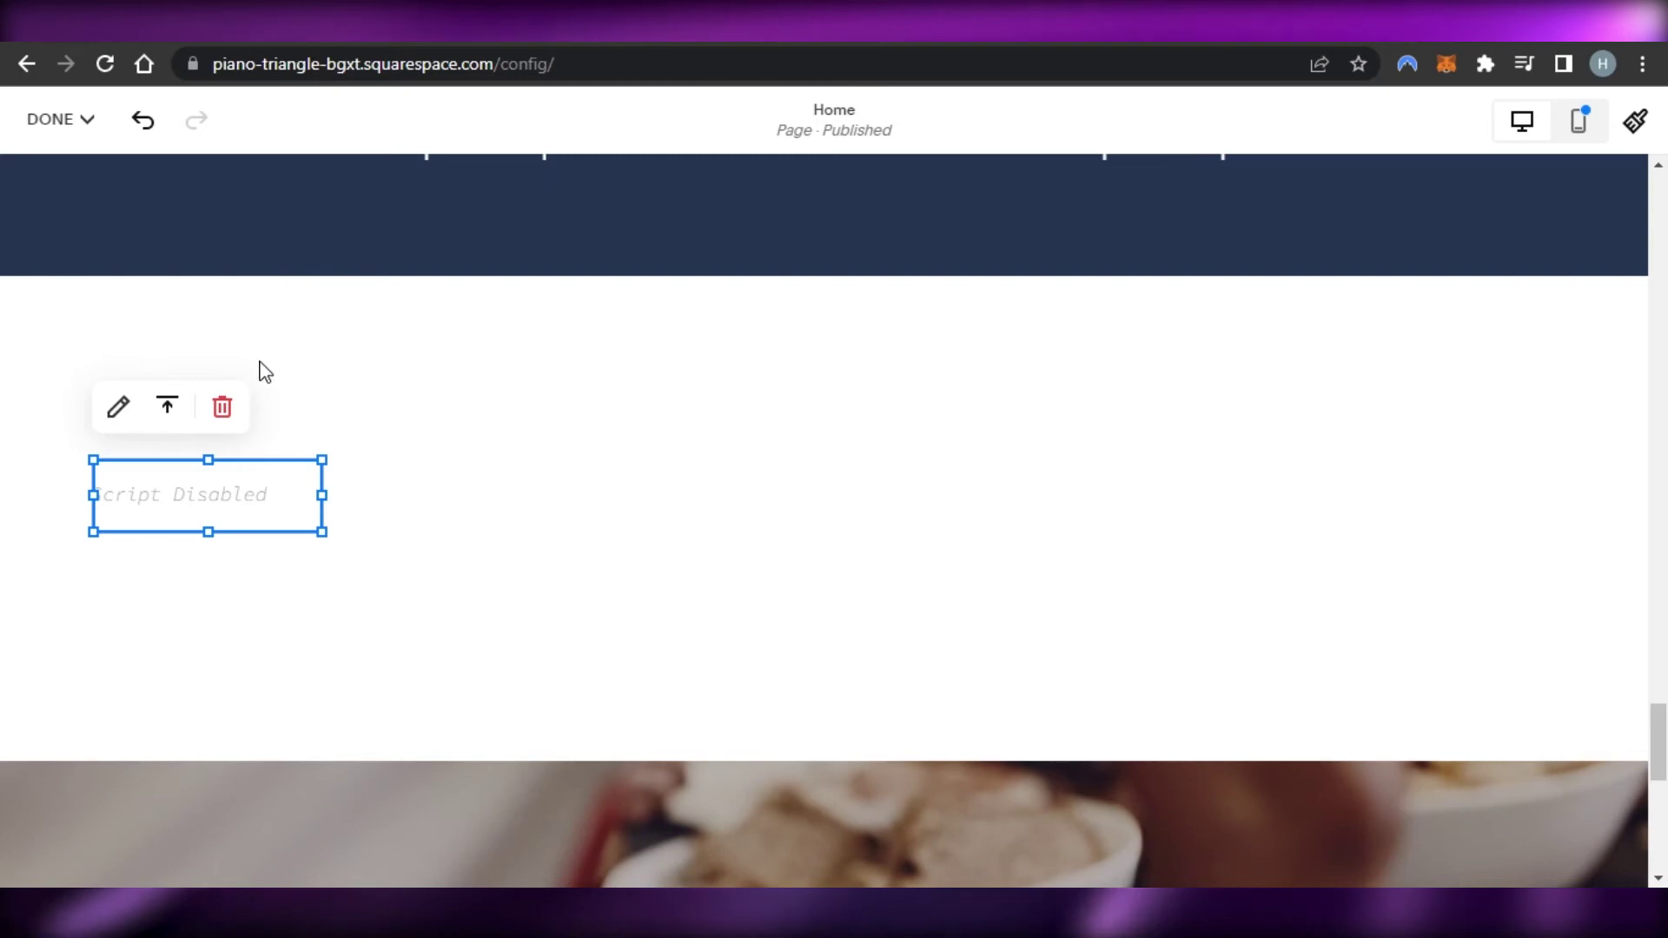
Step: Insert a Testimonials section with the three-avatar layout beneath the code block section
{"action": "key", "text": "Escape"}
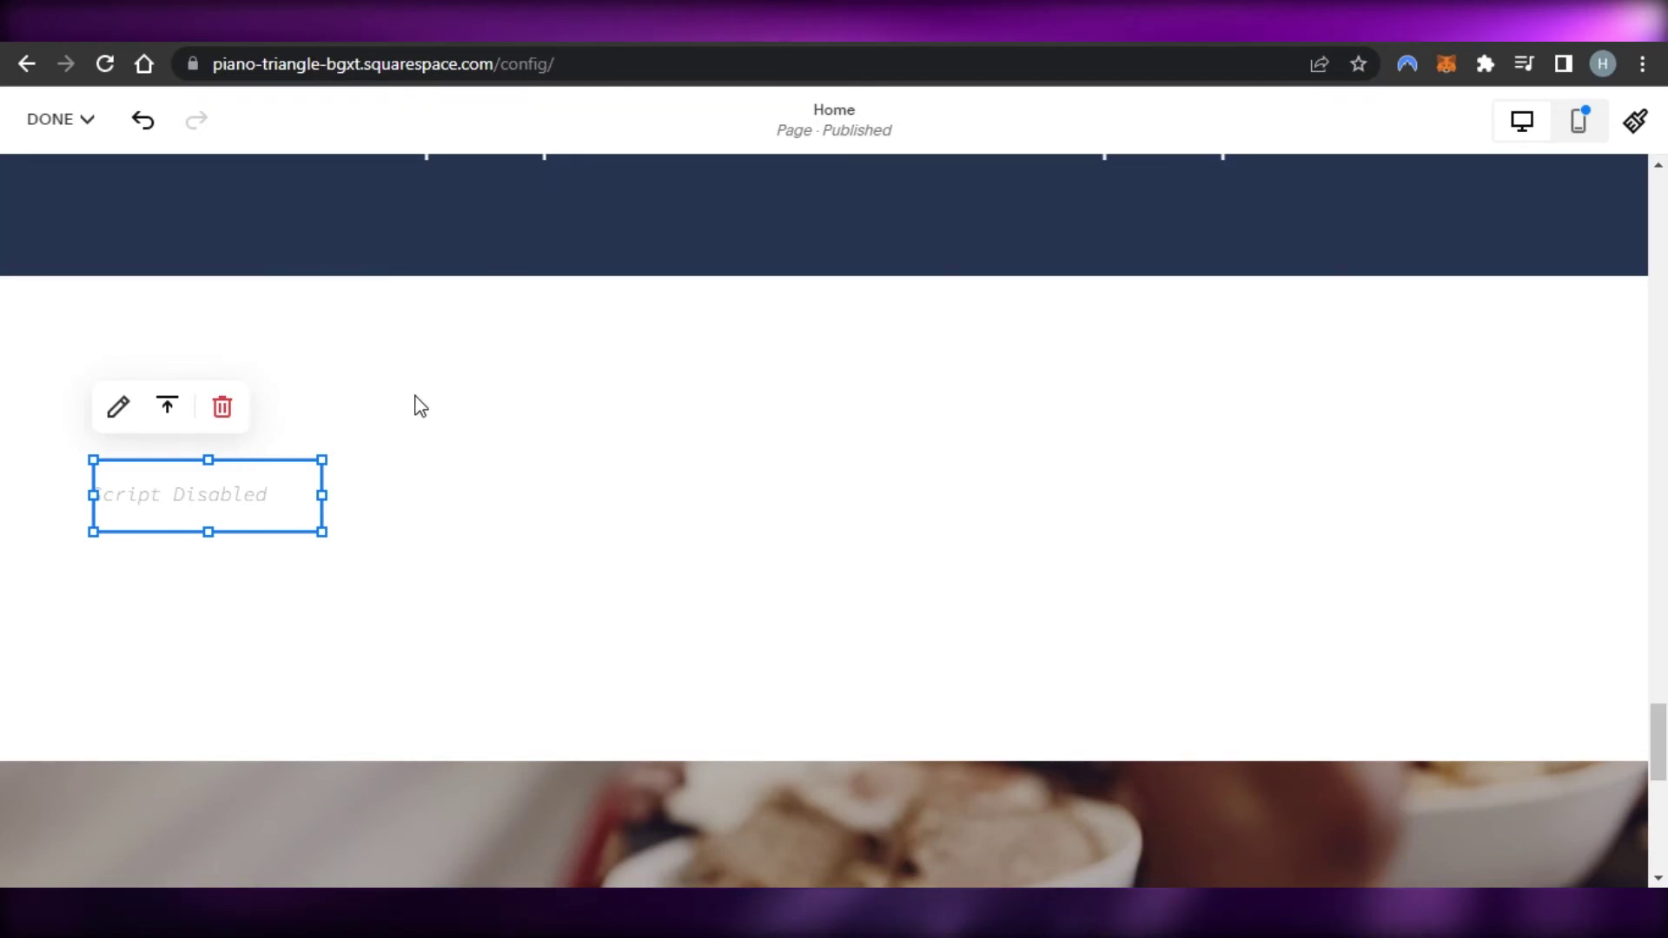
{"action": "left_click", "coordinate": [420, 407]}
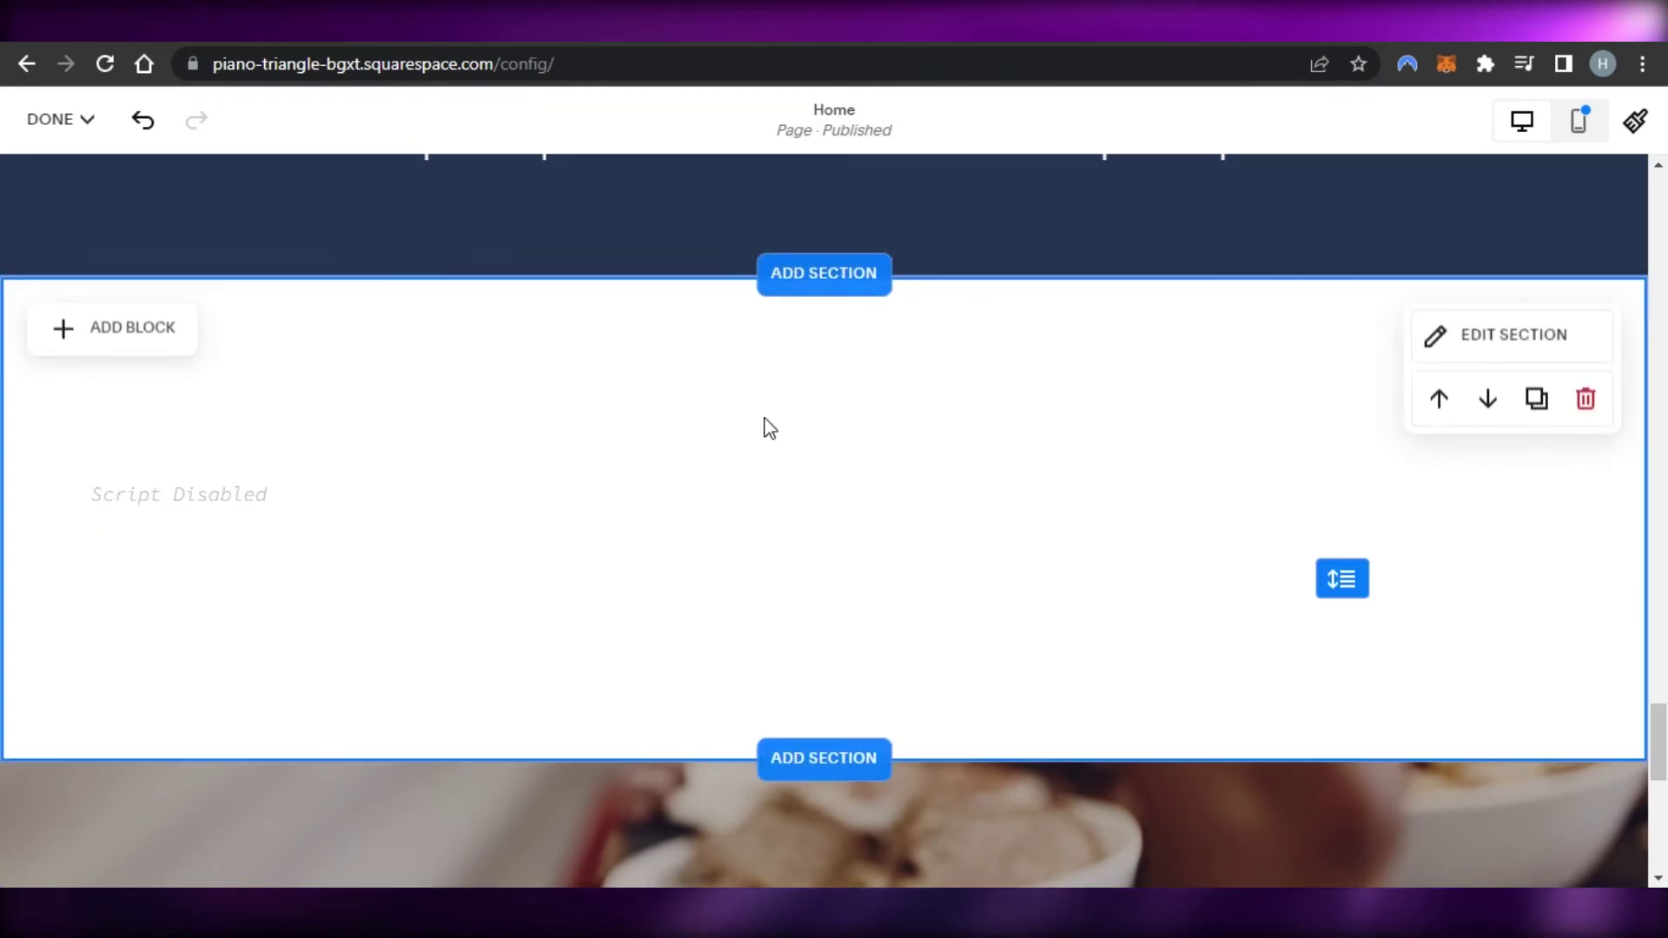
{"action": "left_click", "coordinate": [840, 778]}
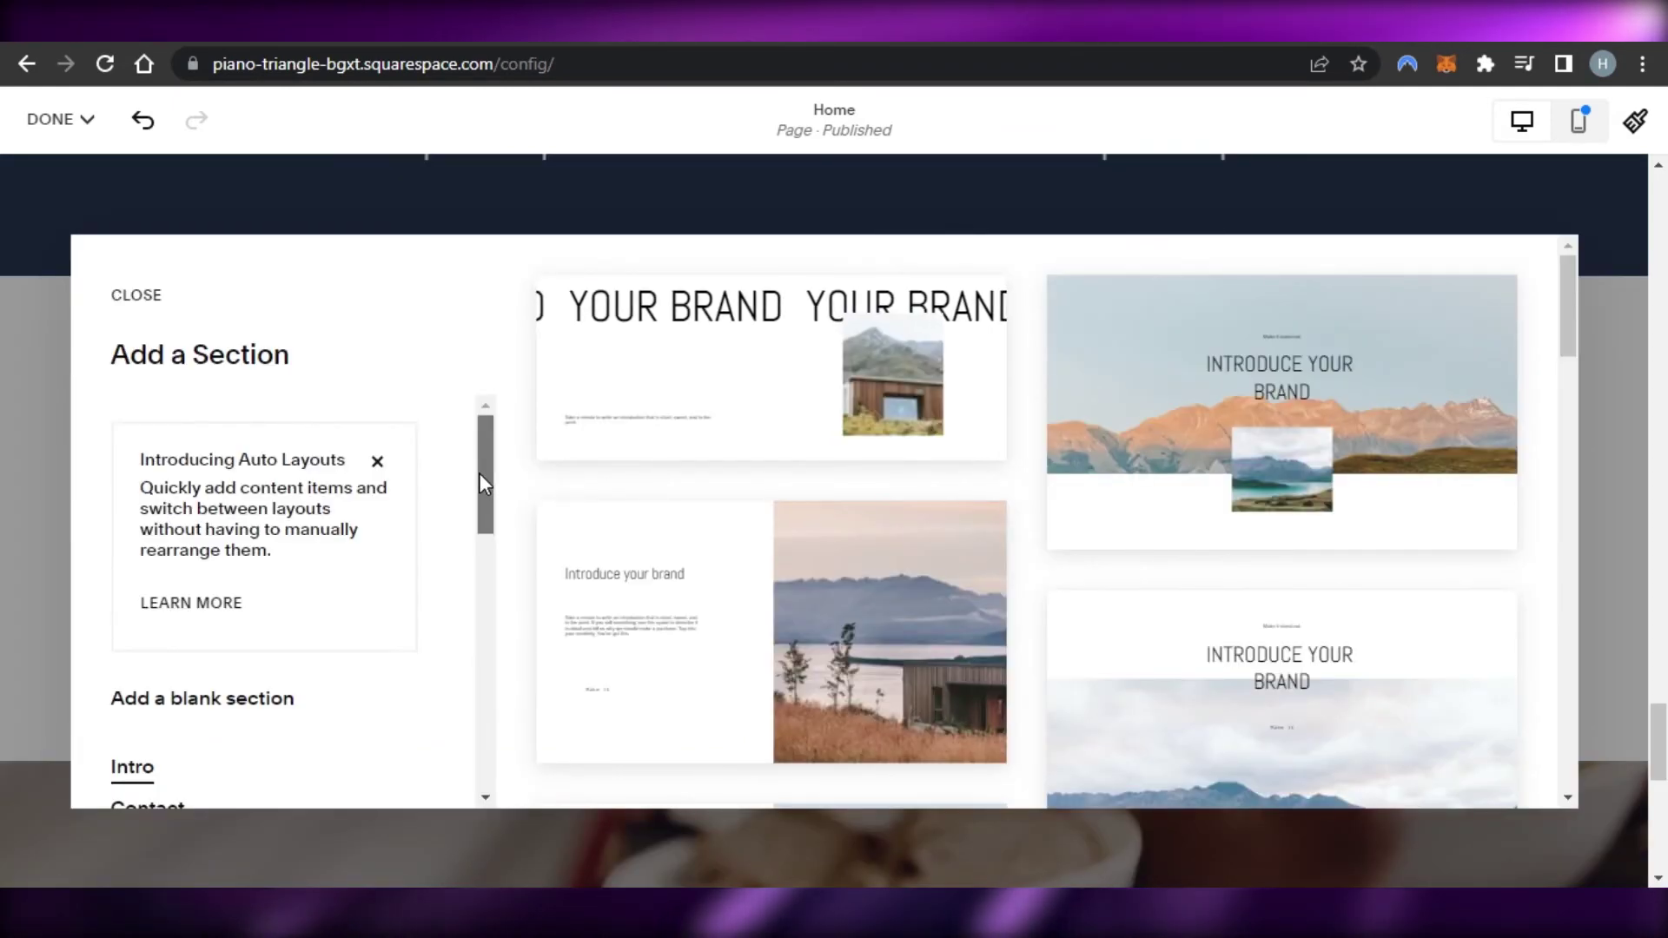
{"action": "left_click_drag", "start_coordinate": [482, 475], "coordinate": [480, 628]}
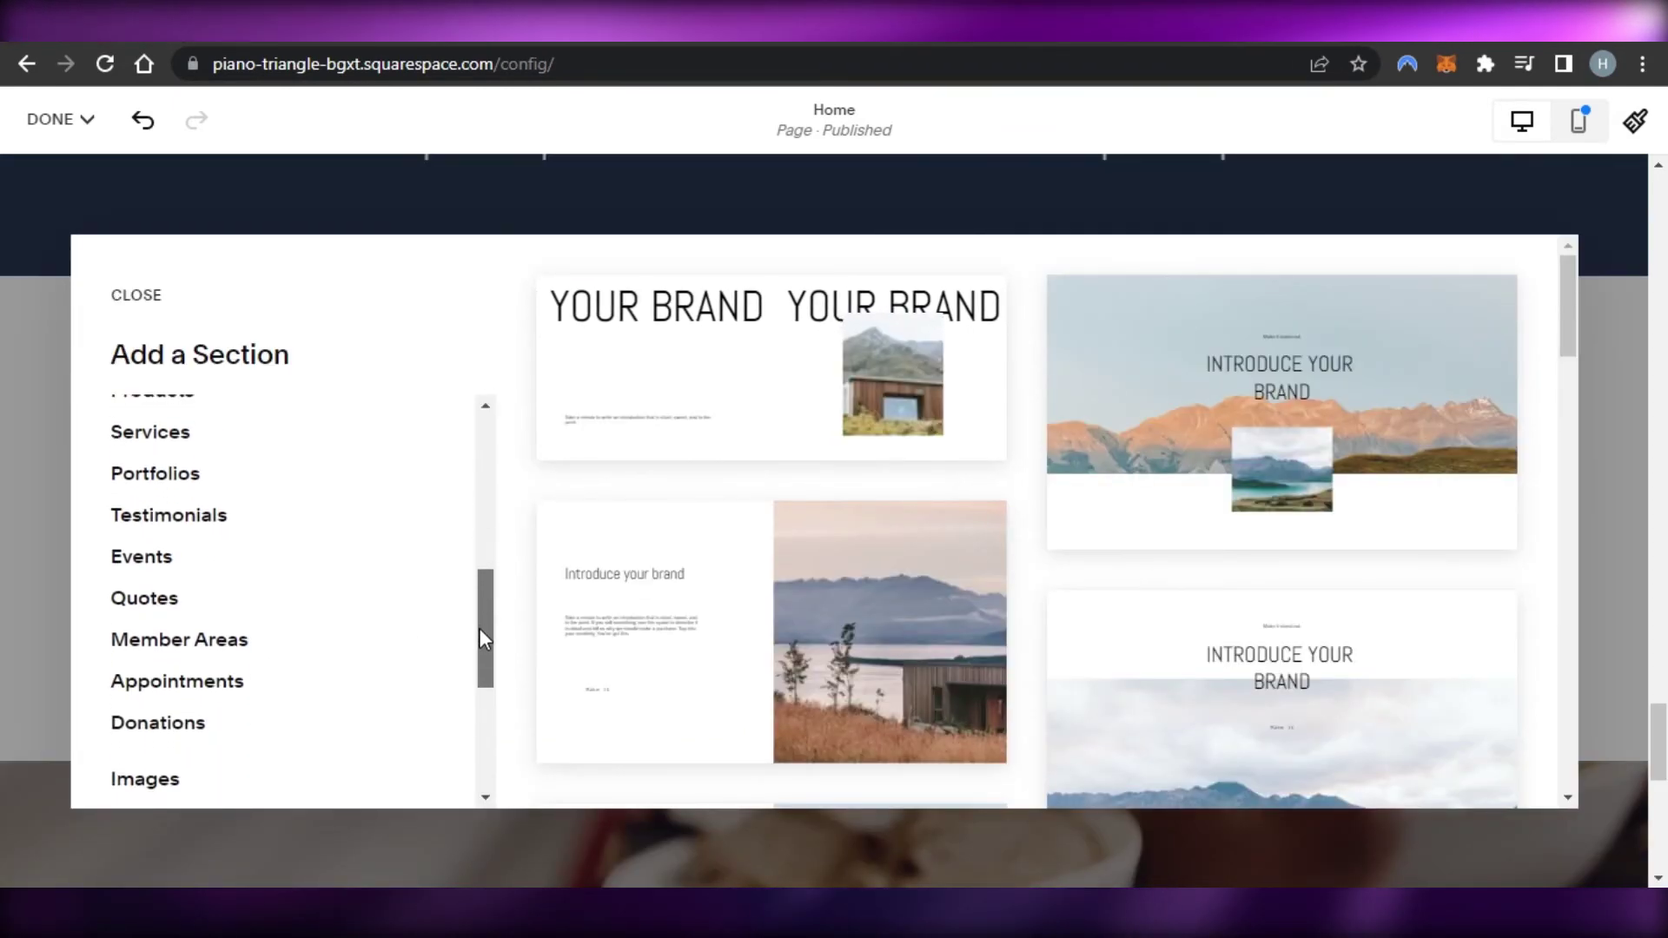
{"action": "left_click", "coordinate": [187, 532]}
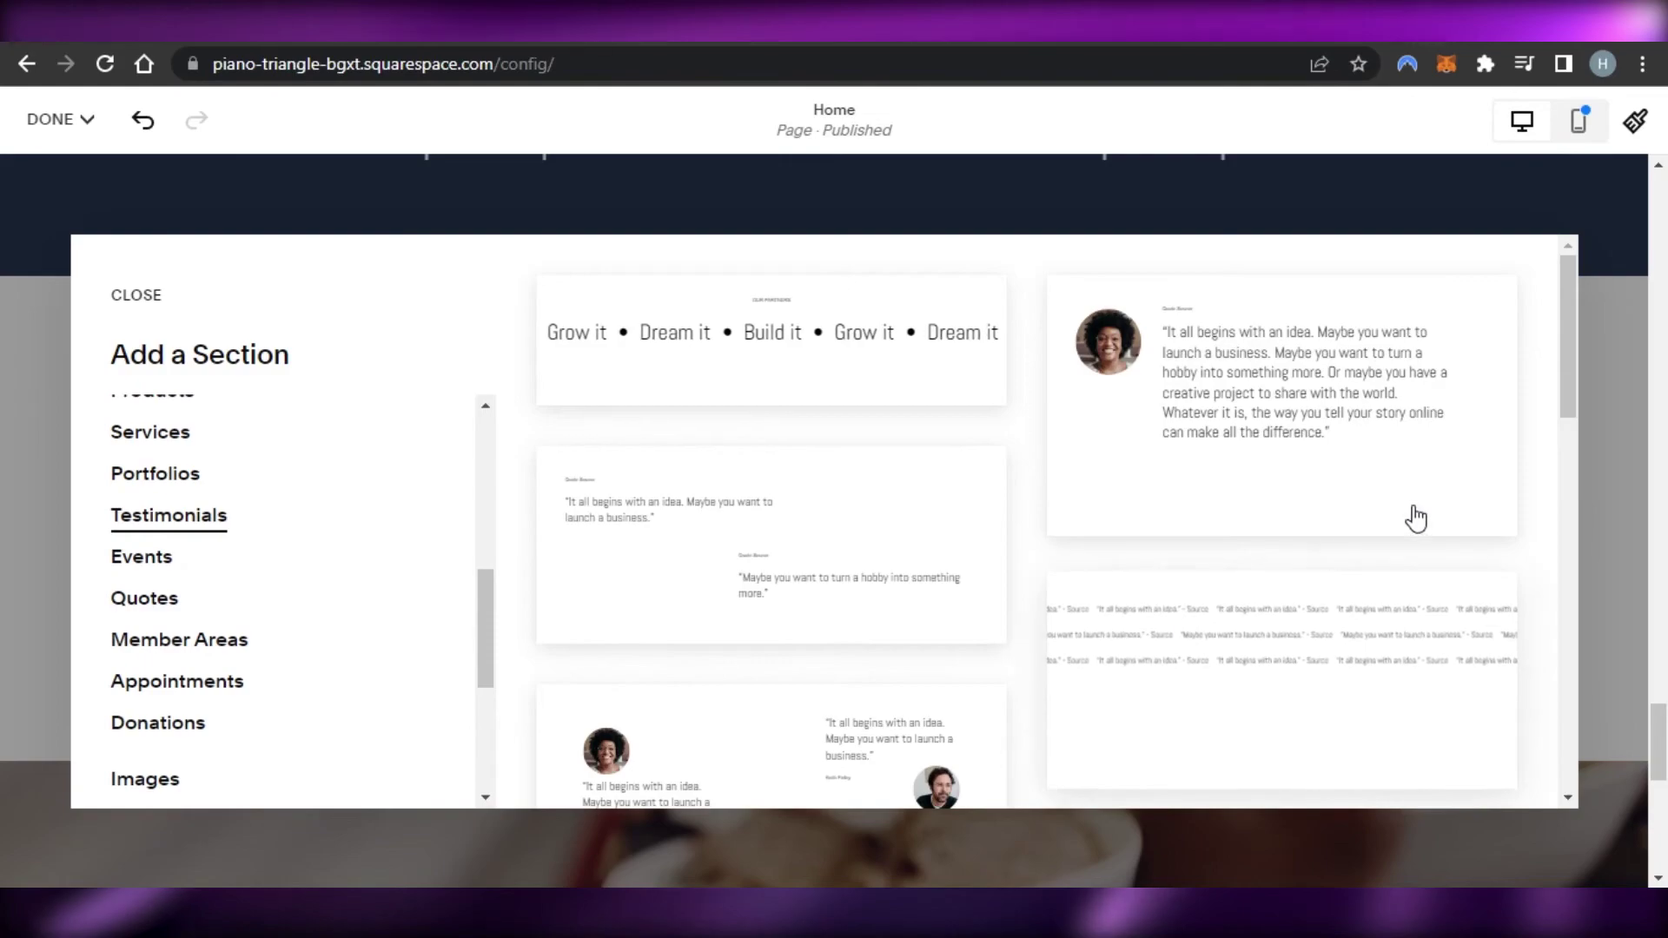
{"action": "scroll", "coordinate": [1519, 414], "scroll_direction": "down", "scroll_amount": 4}
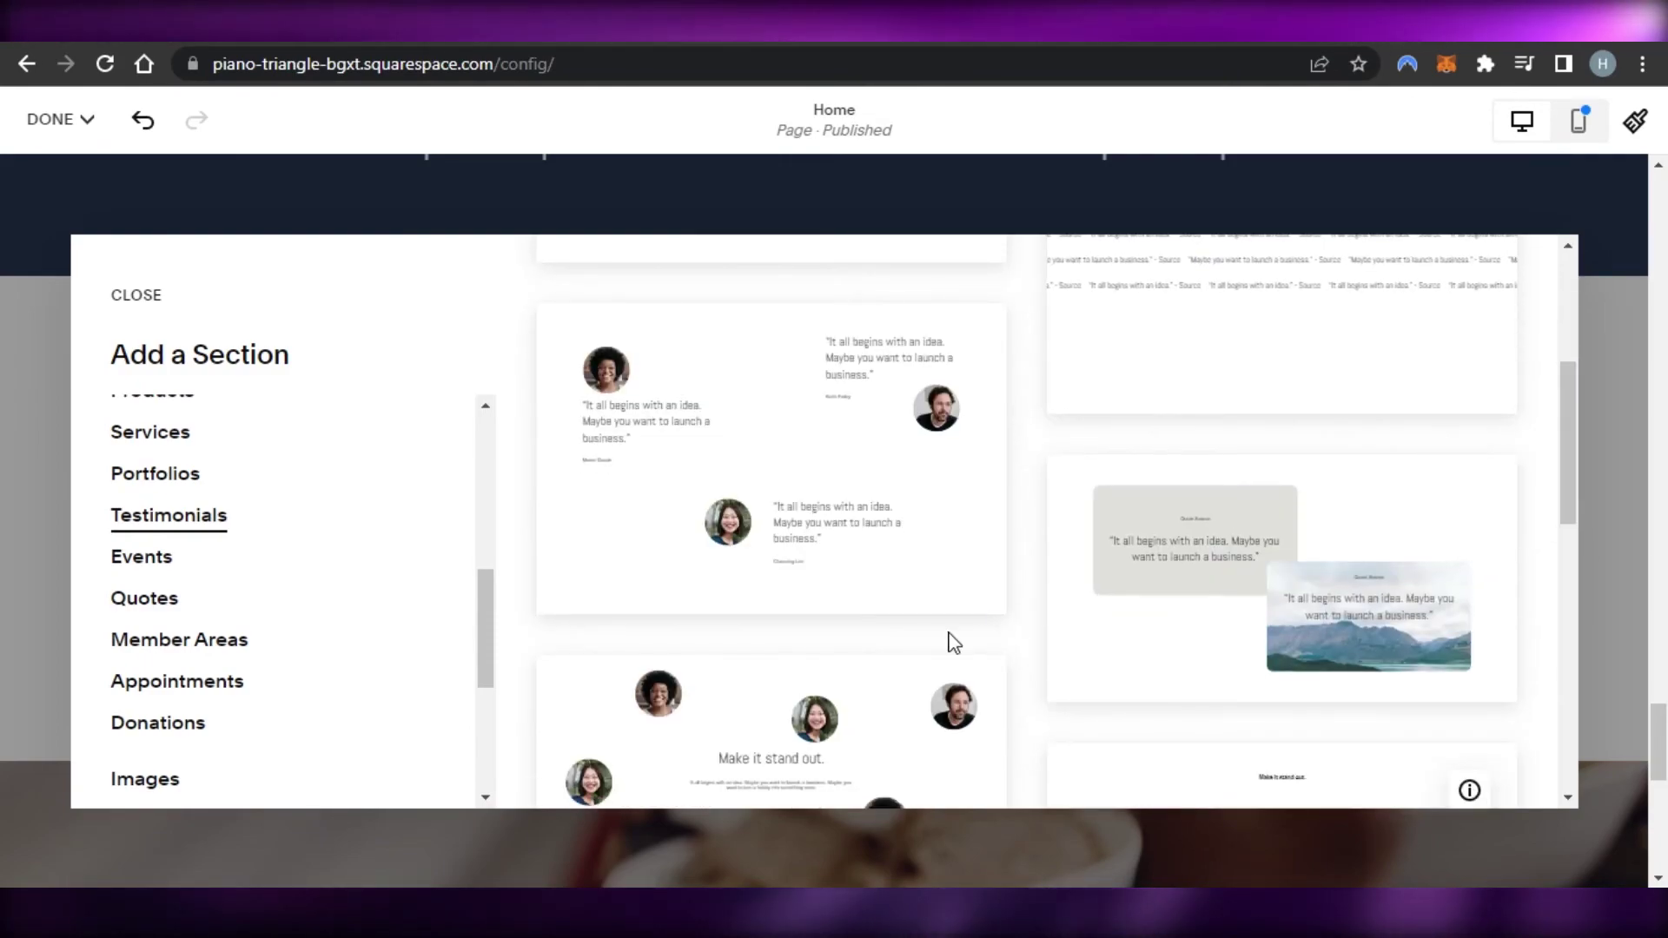
{"action": "left_click", "coordinate": [720, 472]}
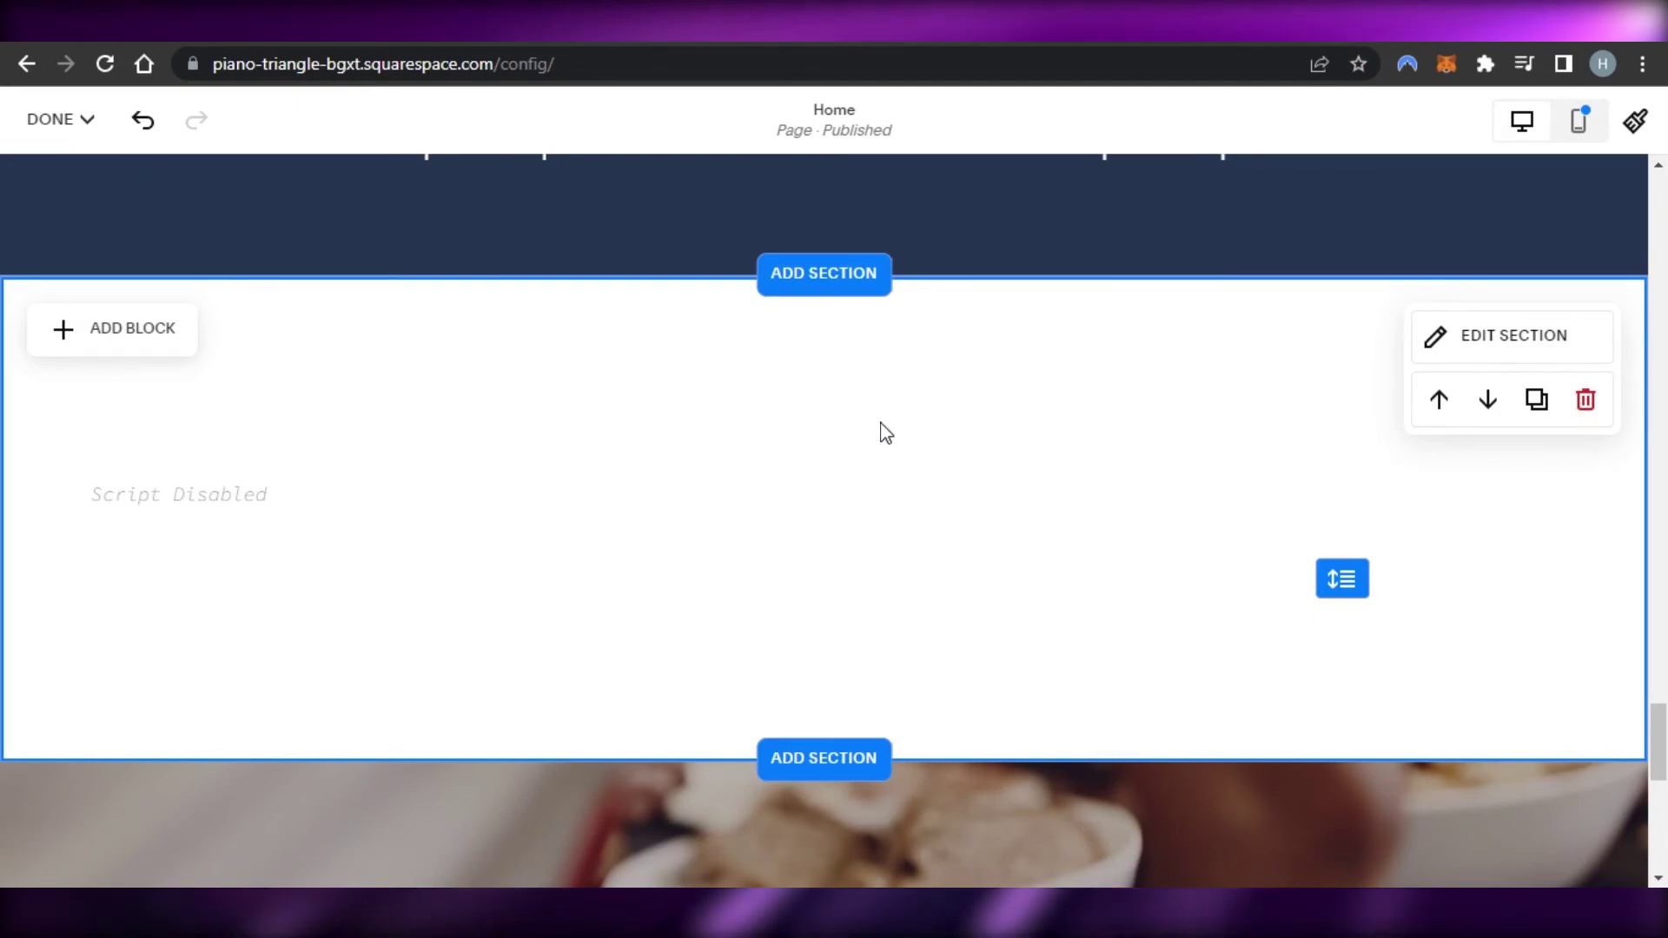
{"action": "scroll", "coordinate": [644, 581], "scroll_direction": "down", "scroll_amount": 5}
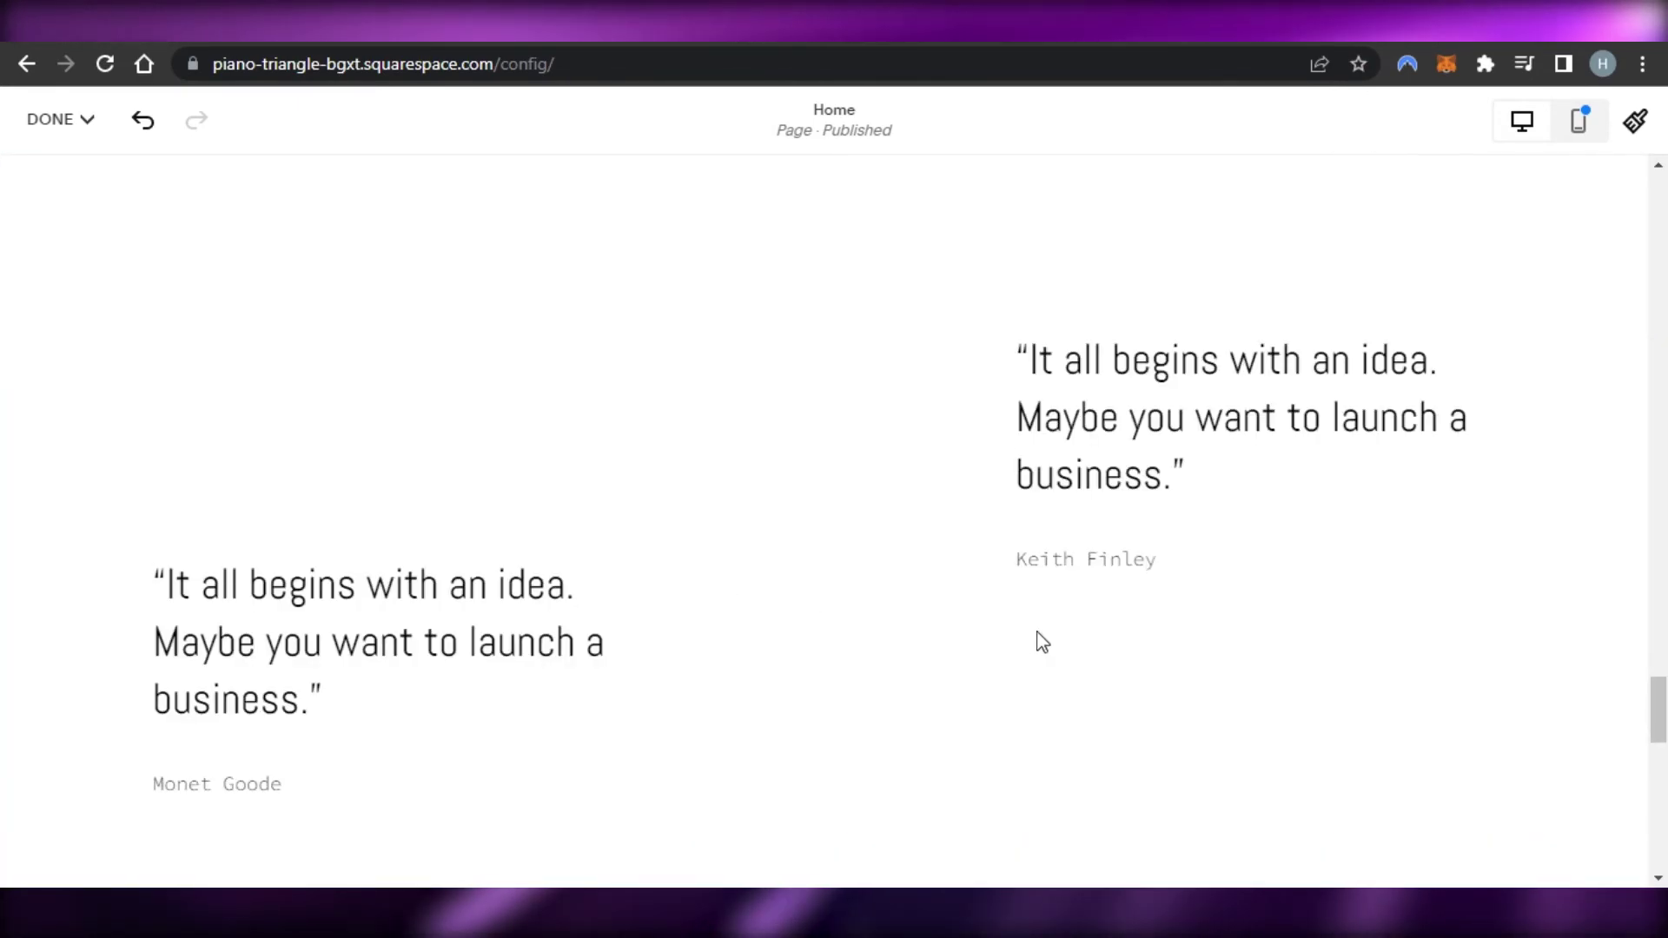
Step: Scroll through the new testimonials, selecting and deselecting the Monet Goode text block
{"action": "scroll", "coordinate": [1039, 641], "scroll_direction": "down", "scroll_amount": 5}
{"action": "scroll", "coordinate": [1039, 640], "scroll_direction": "up", "scroll_amount": 5}
{"action": "scroll", "coordinate": [596, 682], "scroll_direction": "down", "scroll_amount": 3}
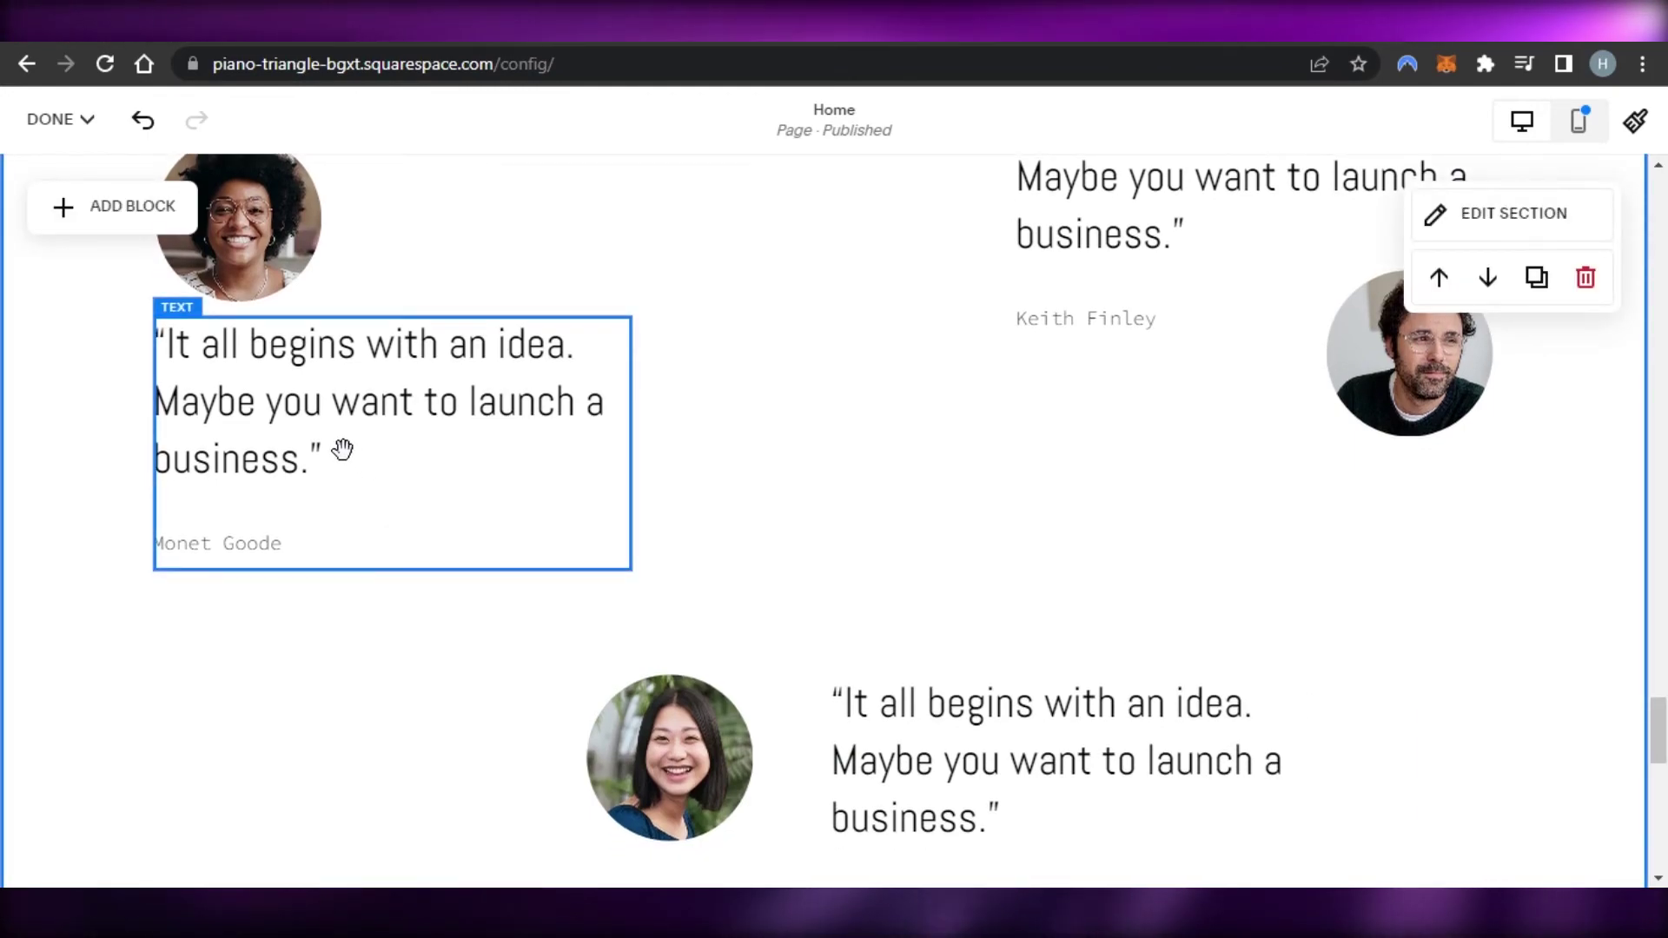
{"action": "left_click", "coordinate": [324, 477]}
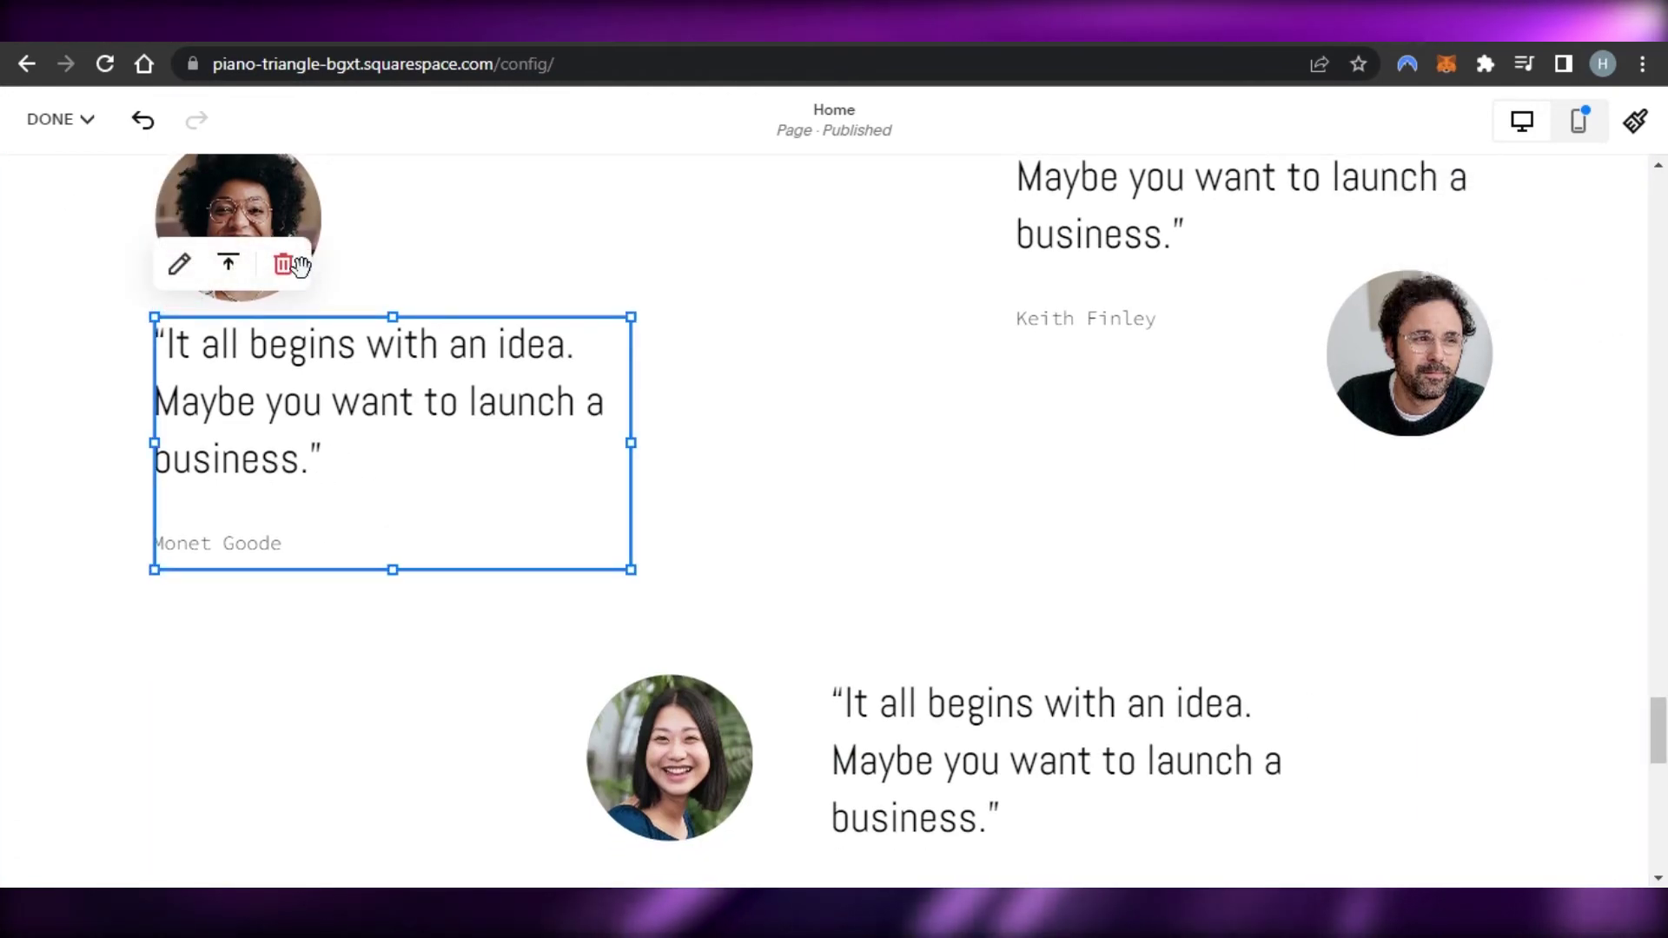
{"action": "key", "text": "Escape"}
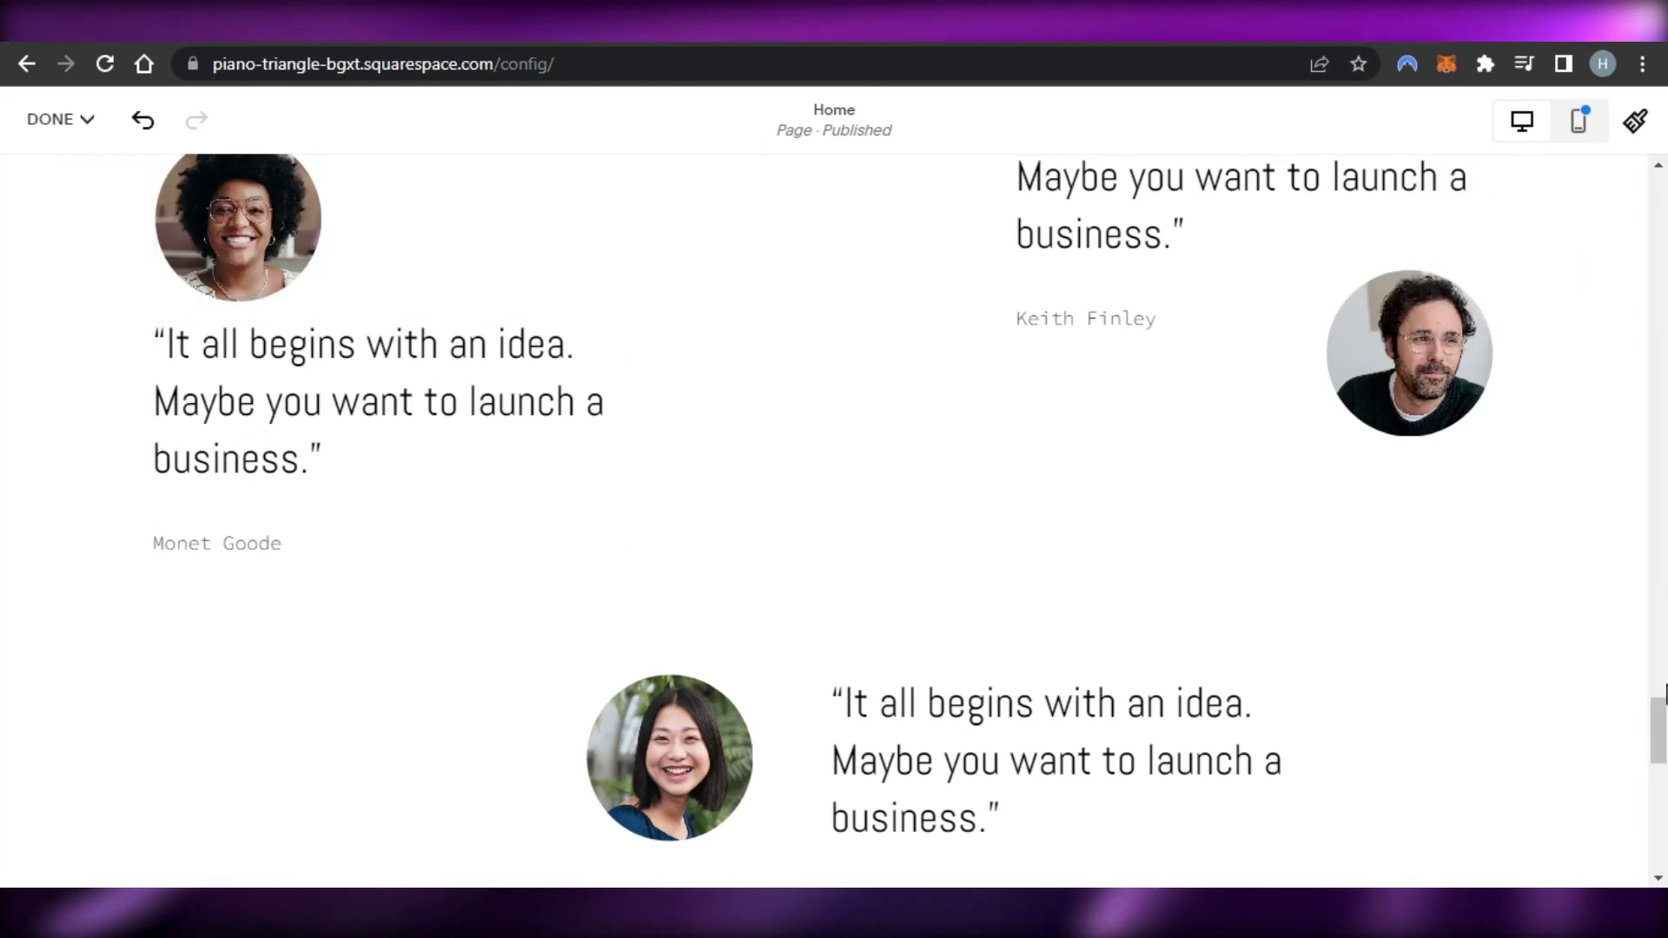
Step: Return to the Elfsight All-in-One Reviews template page with Carousel Widget chosen
{"action": "mouse_move", "coordinate": [1665, 695]}
{"action": "left_mouse_down"}
{"action": "mouse_move", "coordinate": [1666, 638]}
{"action": "mouse_move", "coordinate": [1666, 732]}
{"action": "mouse_move", "coordinate": [1666, 690]}
{"action": "left_mouse_up"}
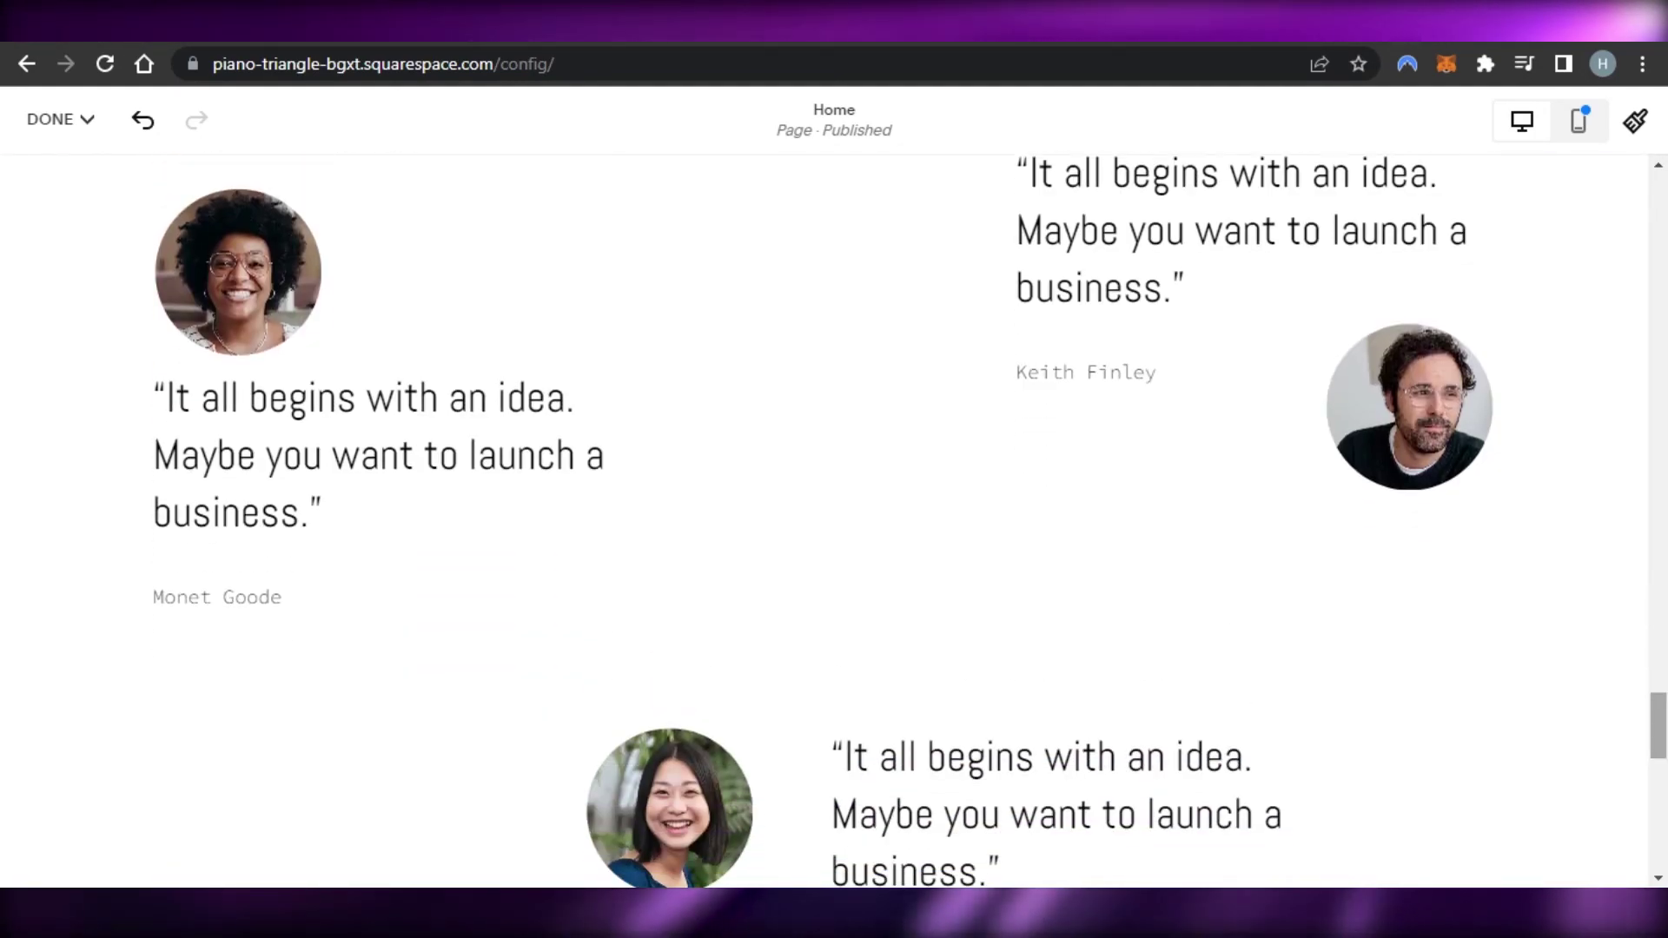
{"action": "mouse_move", "coordinate": [1040, 708]}
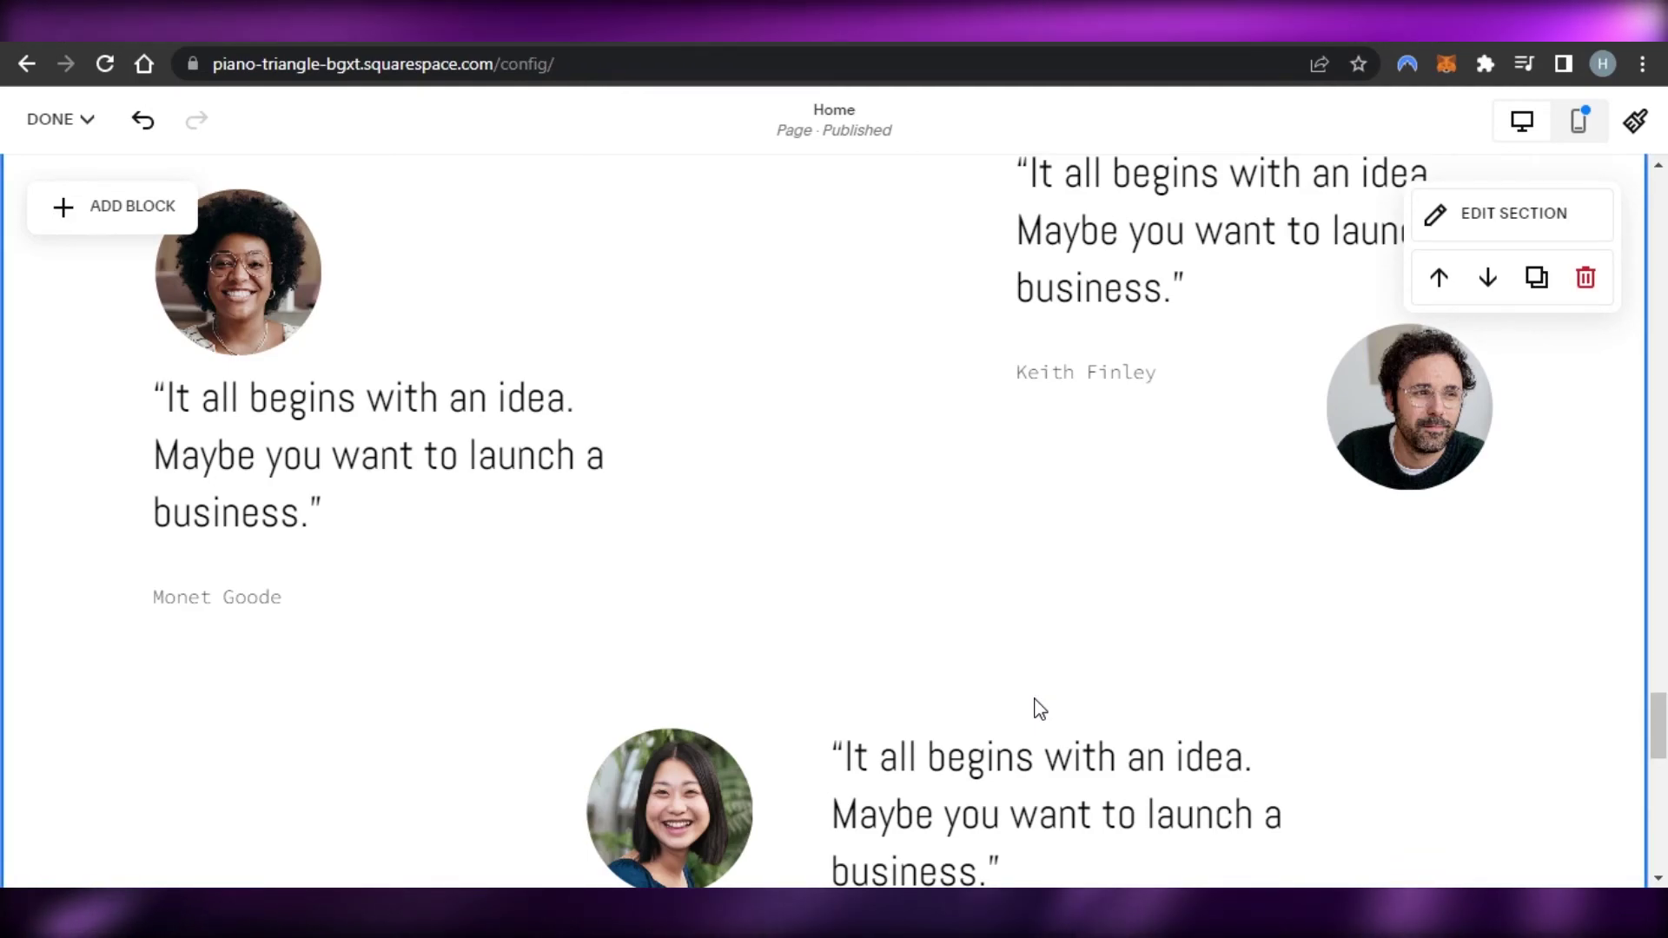
{"action": "key", "text": "alt+Left"}
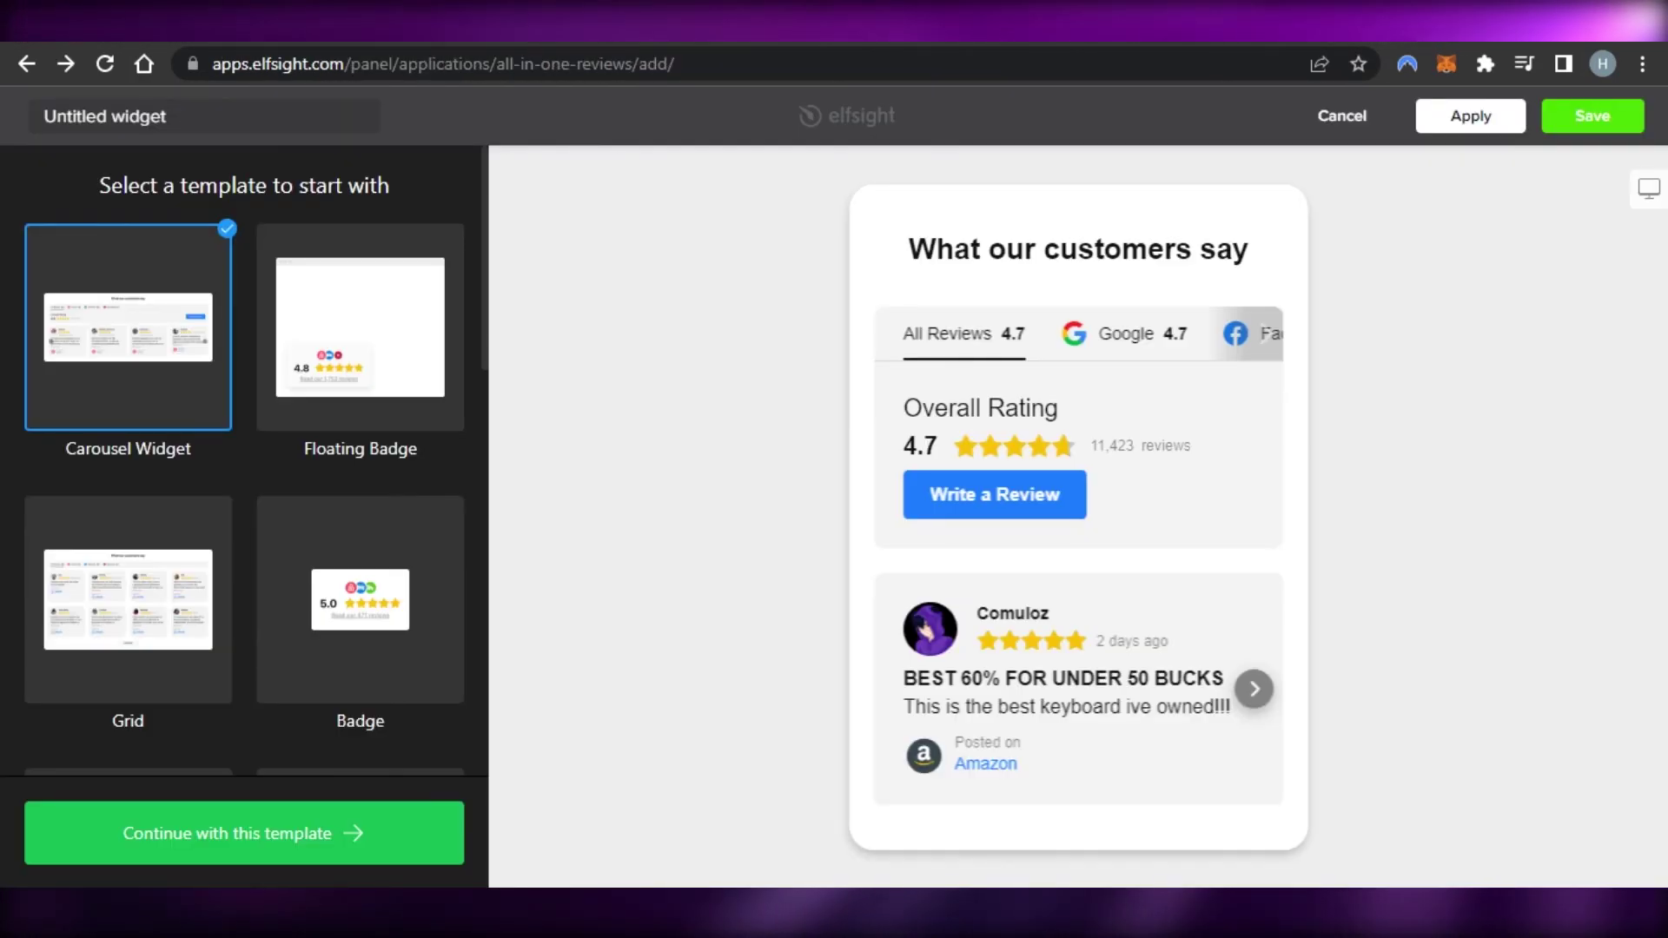
Step: Go back from the Elfsight template page to the applications panel
{"action": "left_click", "coordinate": [22, 68]}
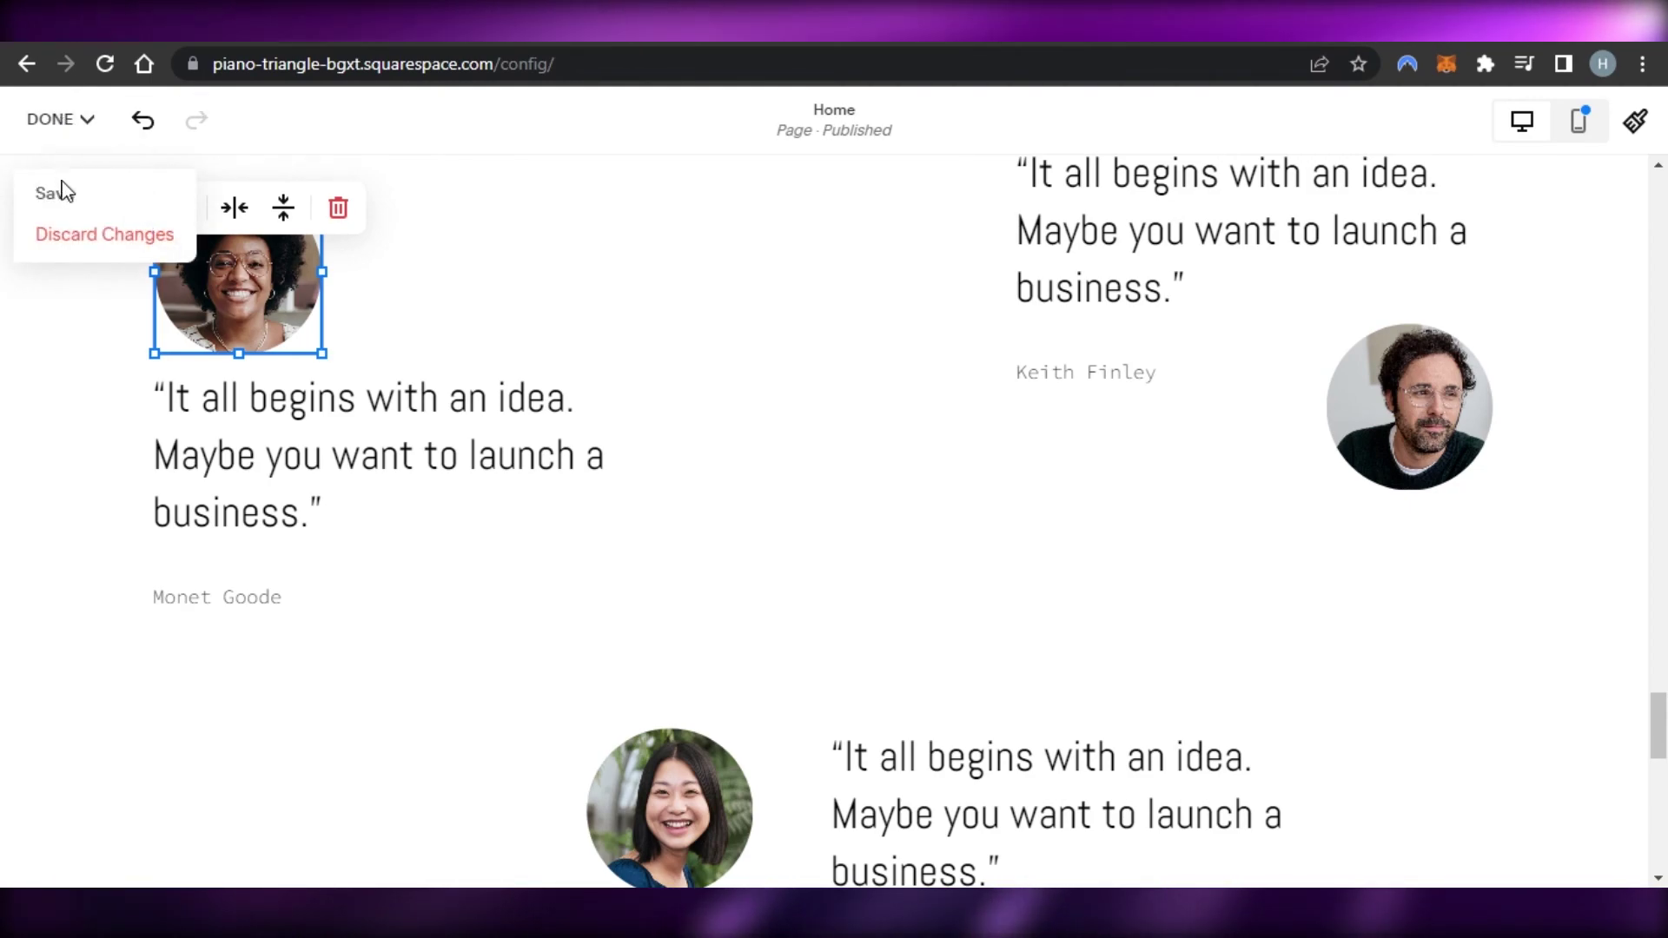
Step: Save the Home page edits from the DONE menu
{"action": "left_click", "coordinate": [59, 188]}
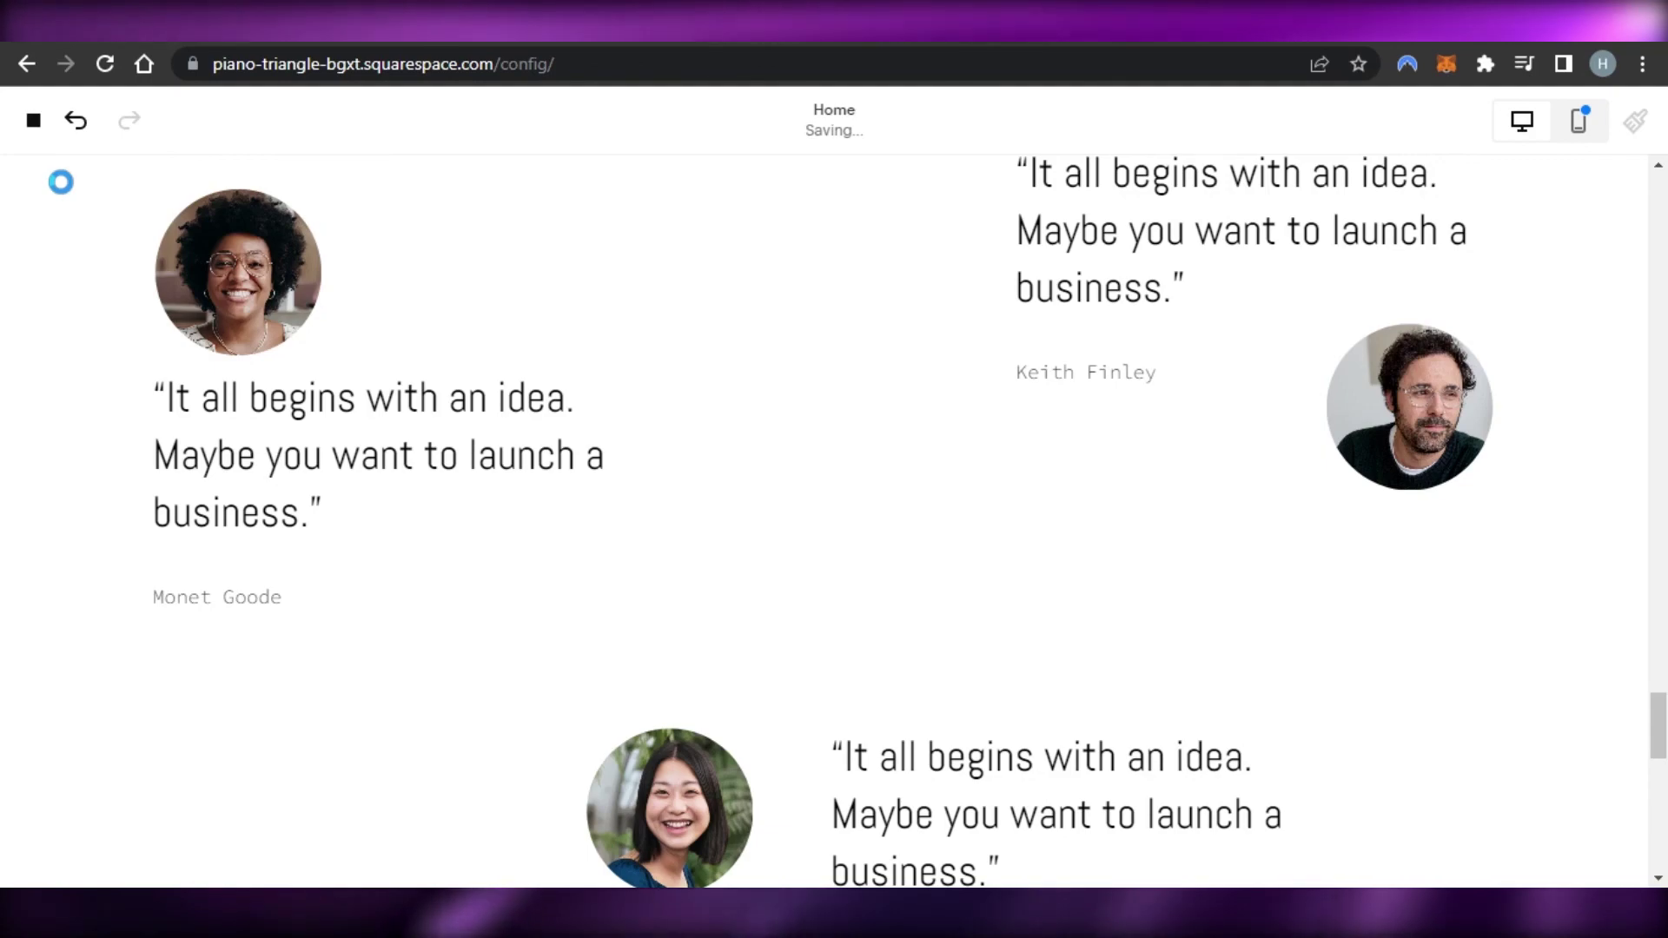